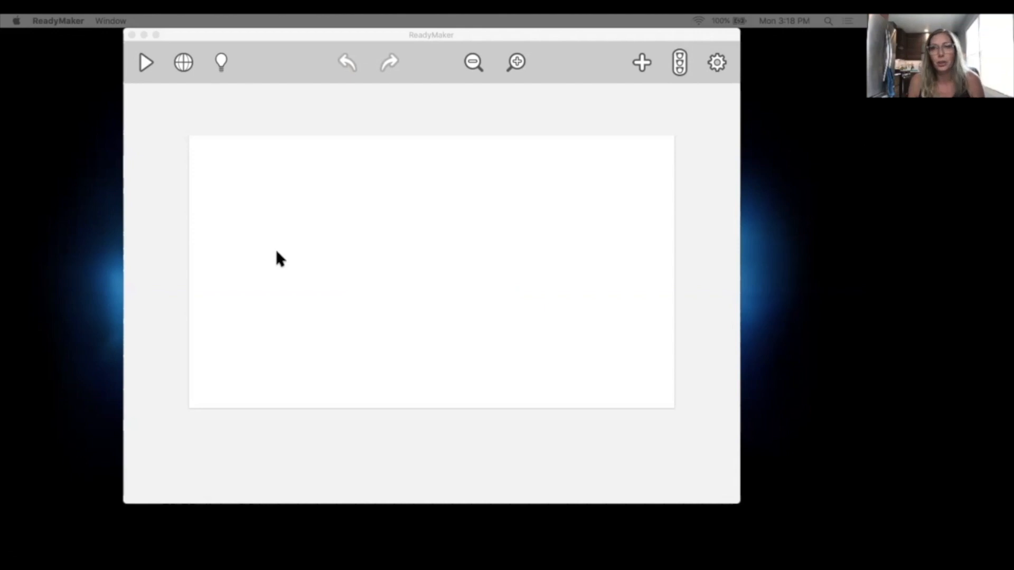
Step: Search the artwork library for "carl" and place the Cupcake Carl character in the left part of the scene
click(643, 63)
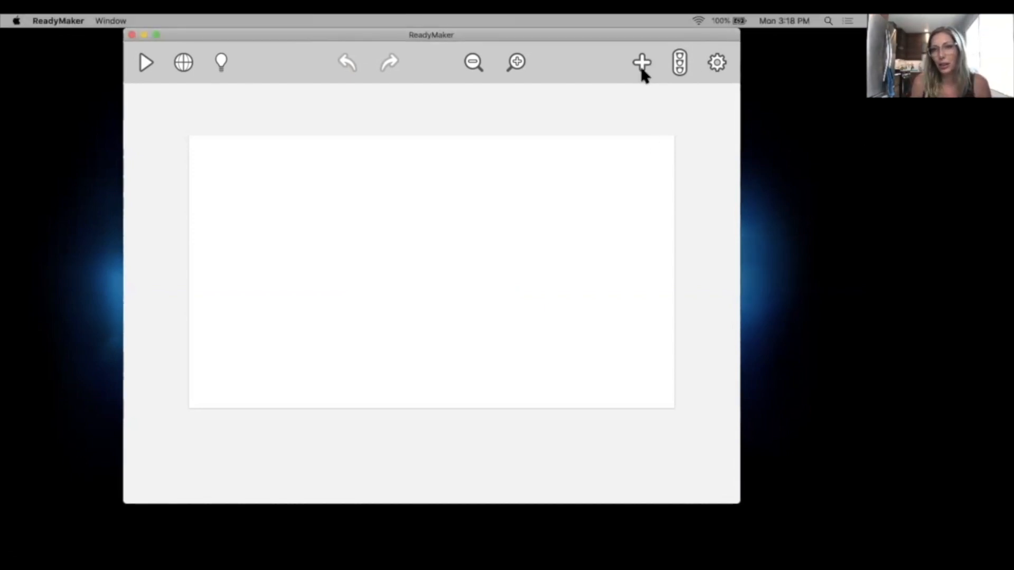
click(642, 62)
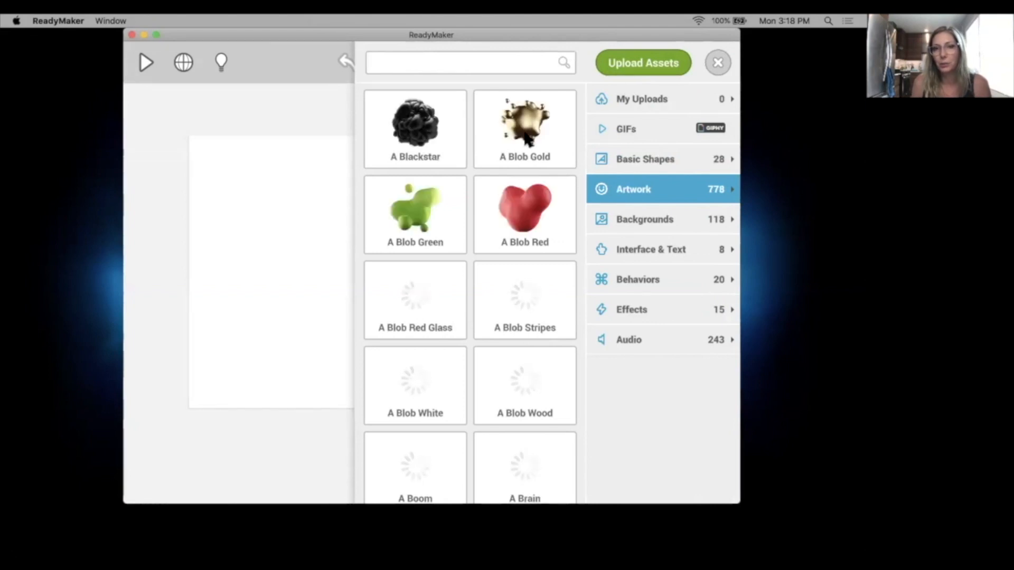
scroll(535, 325, down, 10)
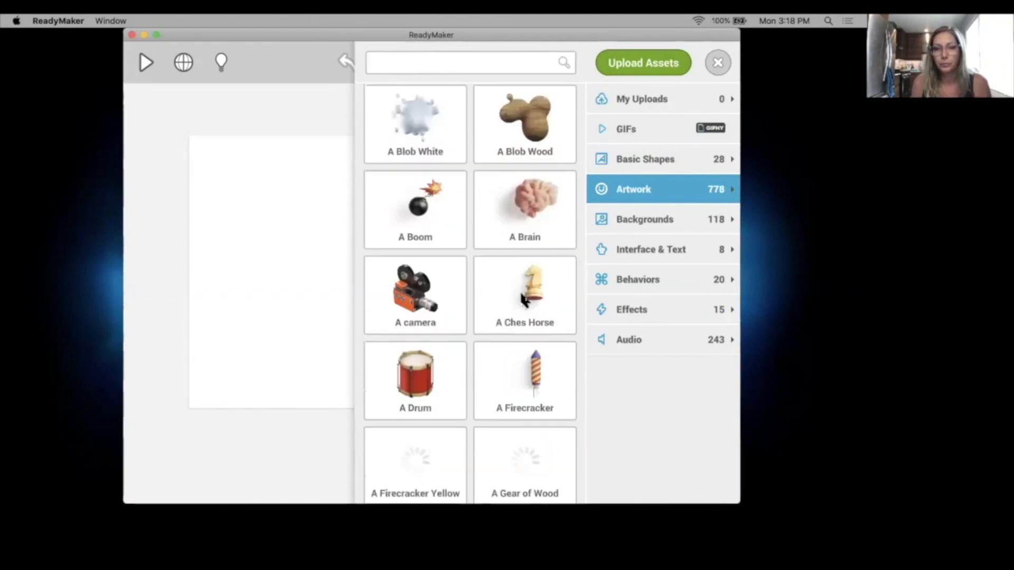
scroll(523, 300, down, 9)
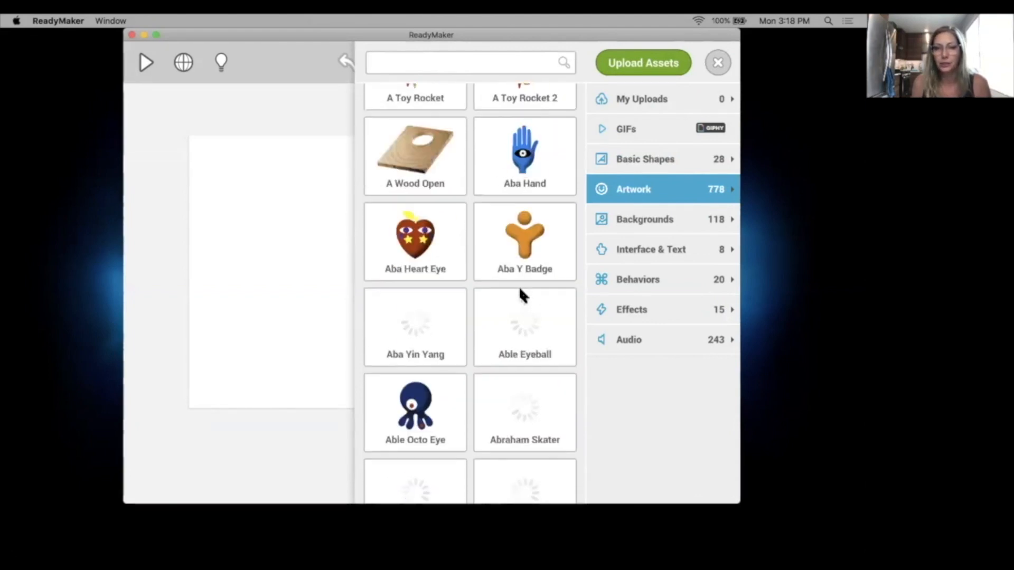
scroll(523, 290, down, 10)
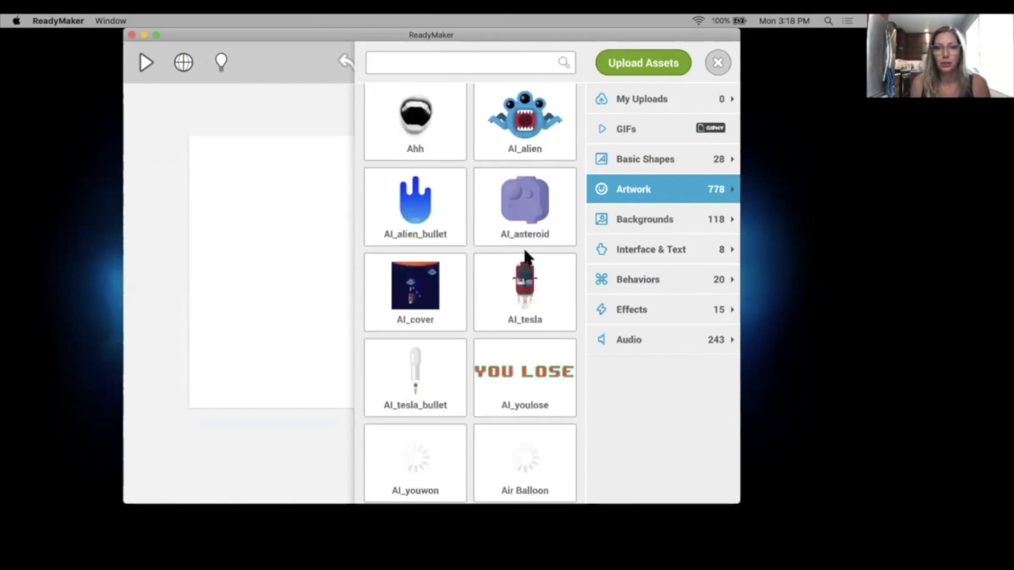
scroll(525, 258, down, 6)
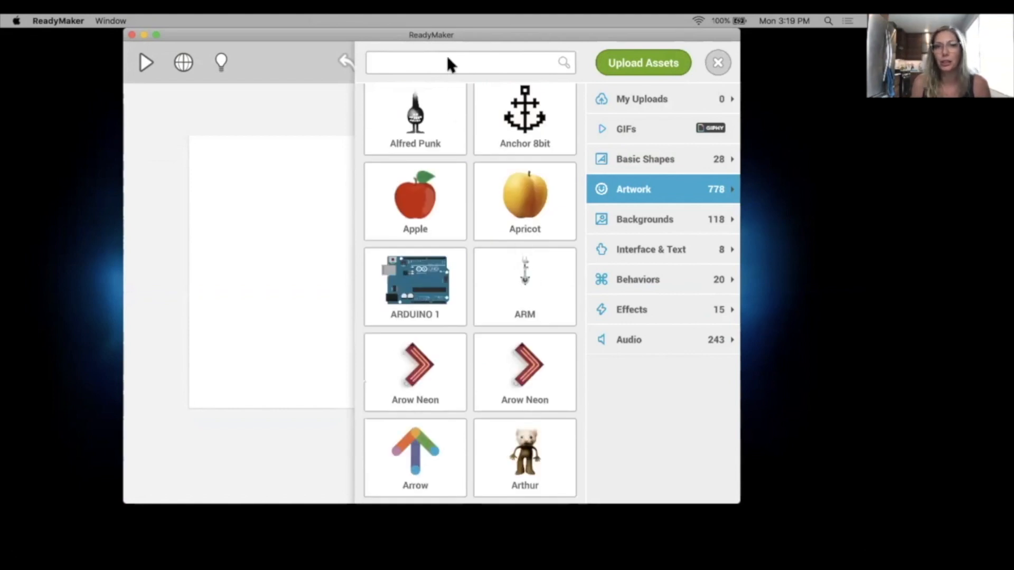
text(carl)
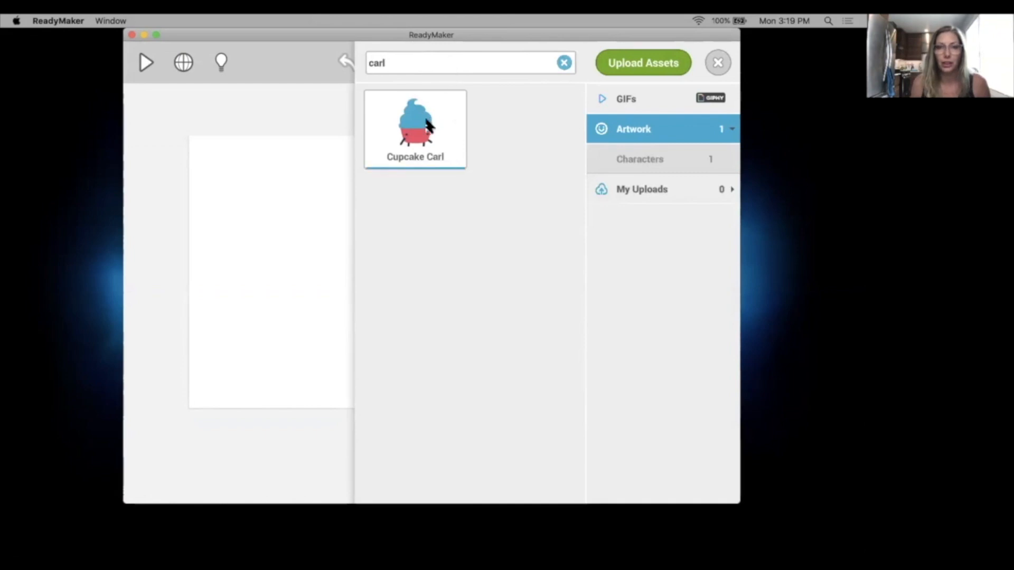
click(426, 125)
drag(284, 265, 248, 271)
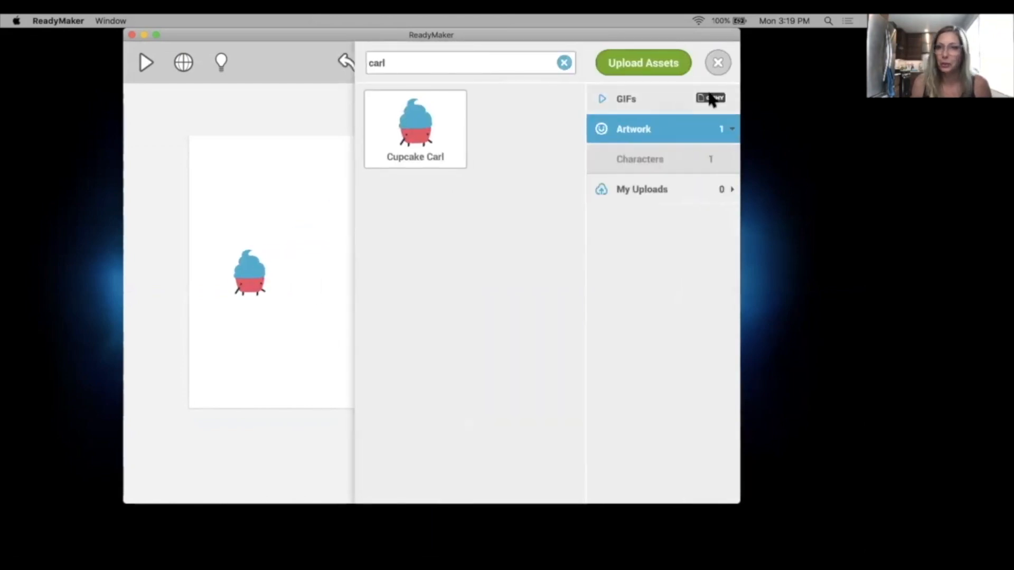
click(718, 62)
Step: Move Cupcake Carl slightly up and to the right in the scene, and run a short preview of the game
click(253, 279)
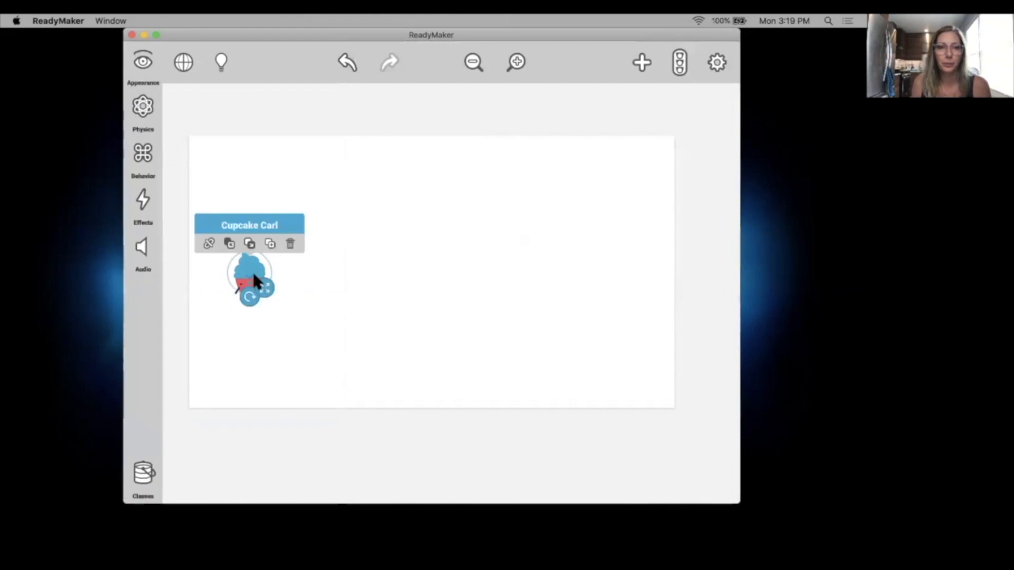
drag(255, 280, 273, 272)
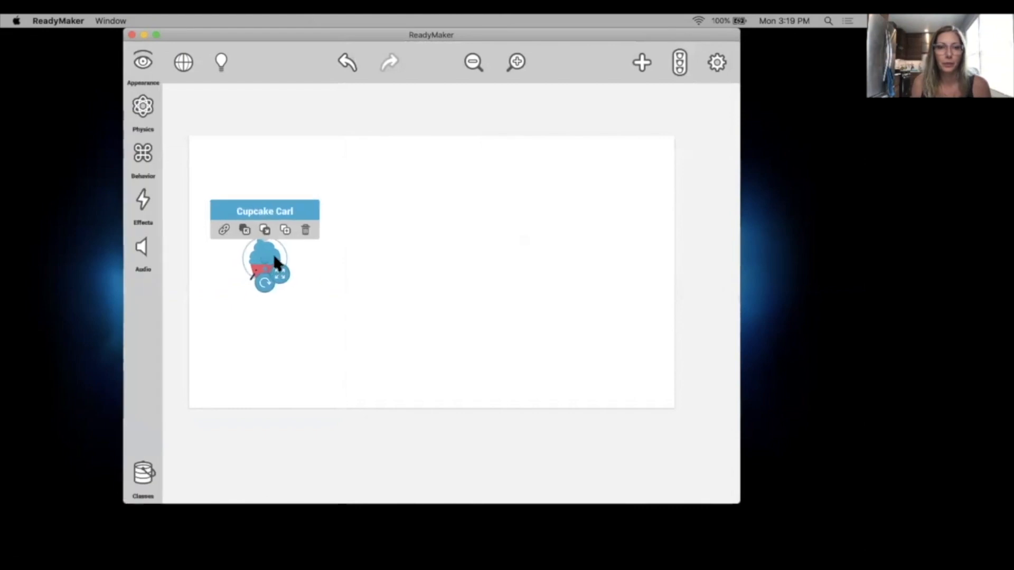
click(217, 98)
click(145, 62)
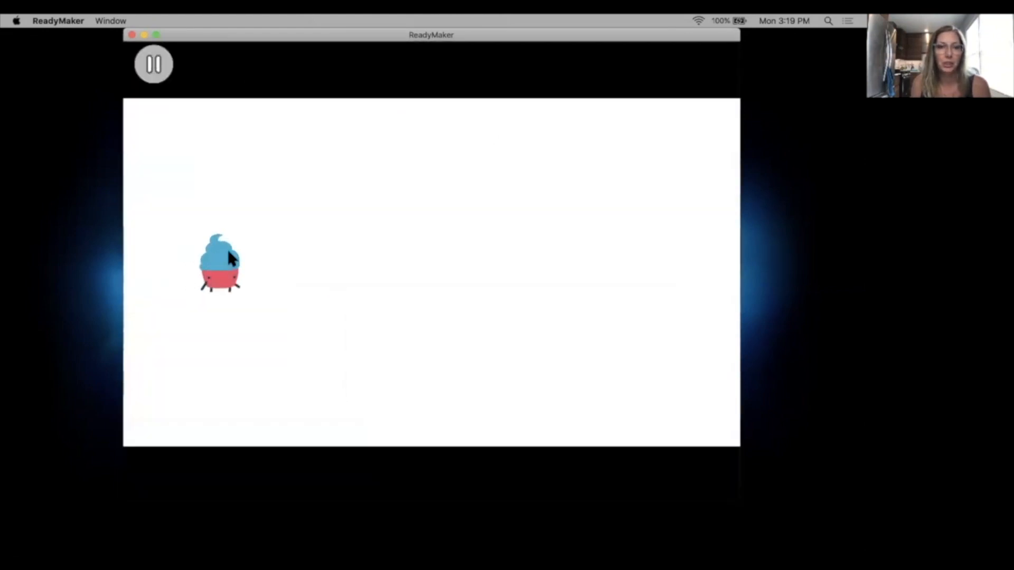
click(154, 64)
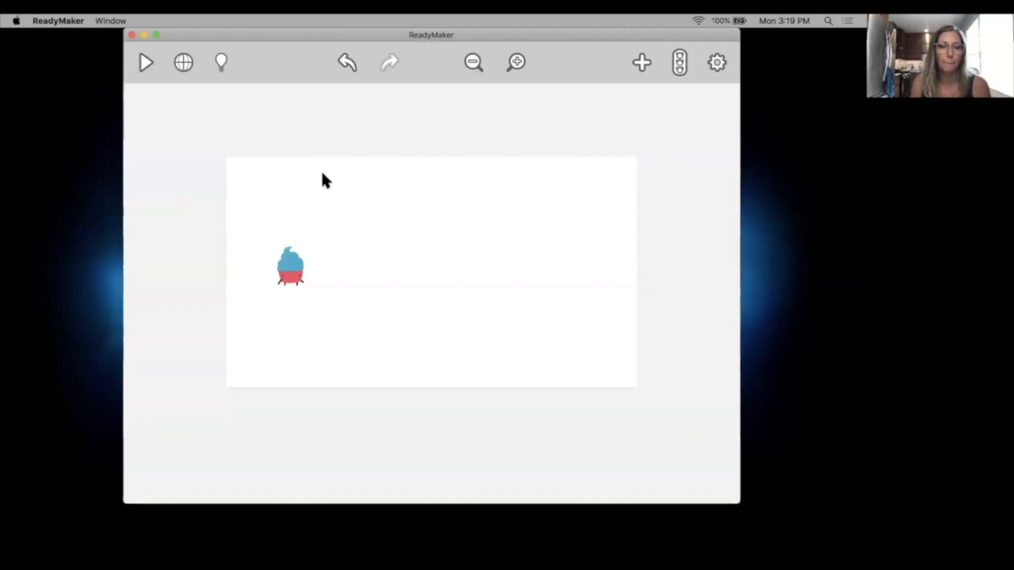
Step: Enlarge the Cupcake Carl character slightly, keeping it upright
click(290, 265)
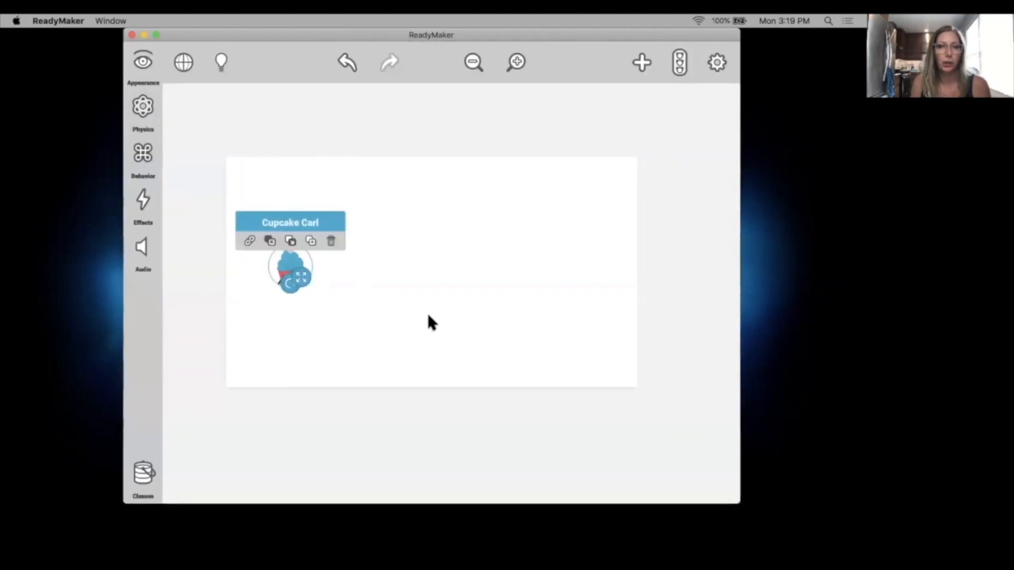
drag(313, 290, 321, 296)
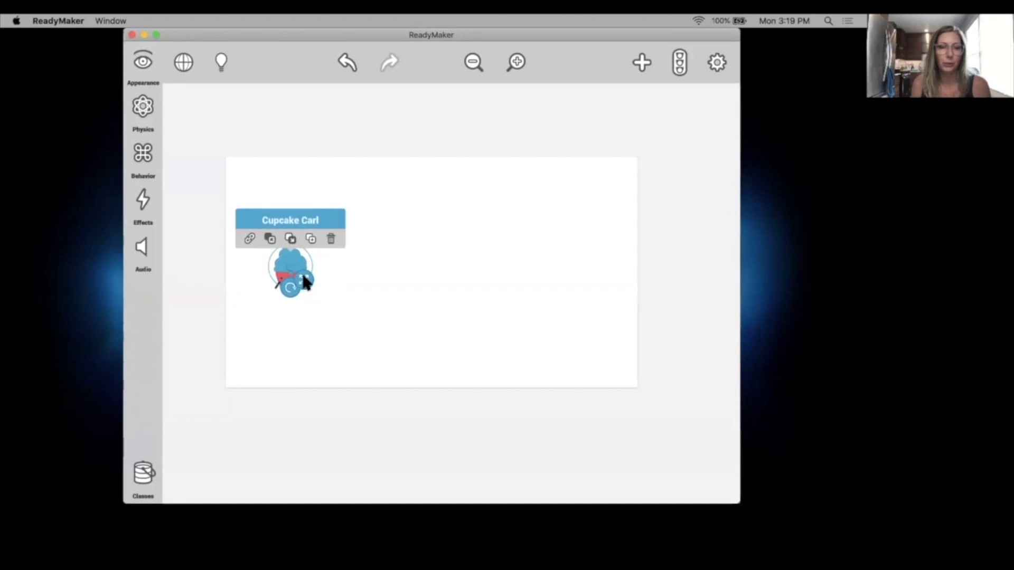
mouse_move(288, 288)
mouse_down()
mouse_move(268, 289)
mouse_move(281, 297)
mouse_up()
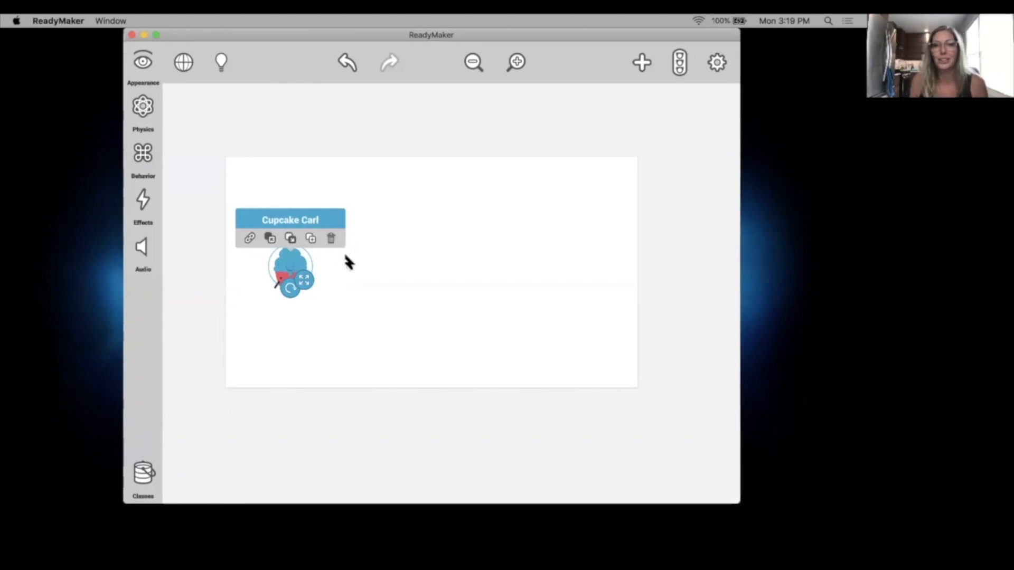
click(317, 303)
Step: Activate physics for Cupcake Carl with drag 10%, angular drag 13% and rotation locked
click(285, 263)
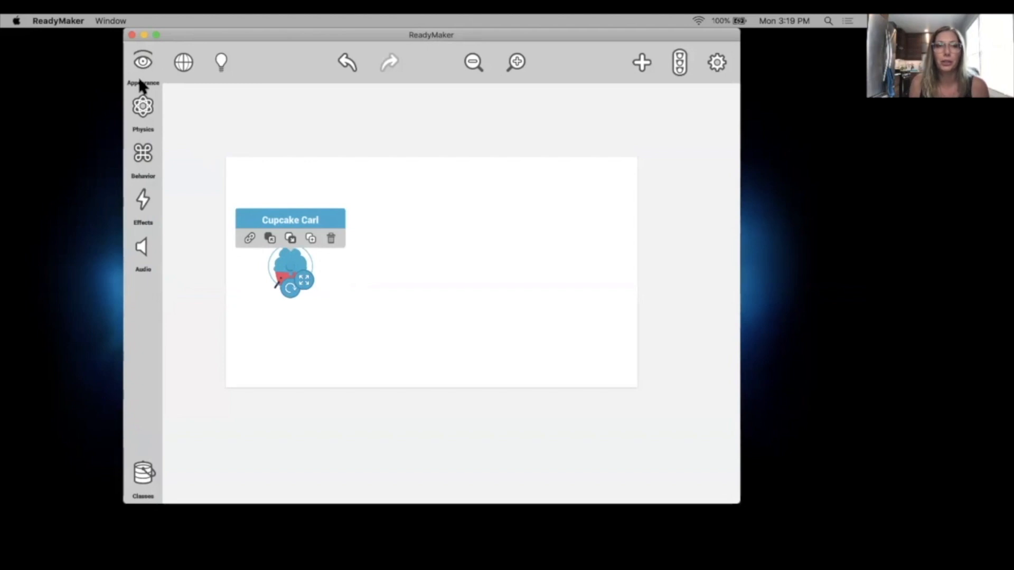
click(145, 109)
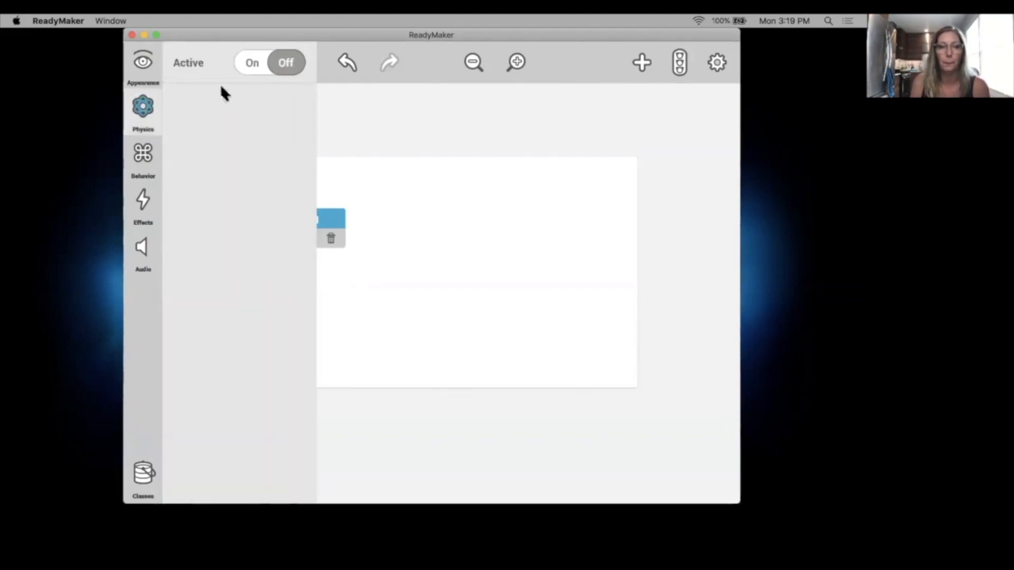
click(253, 65)
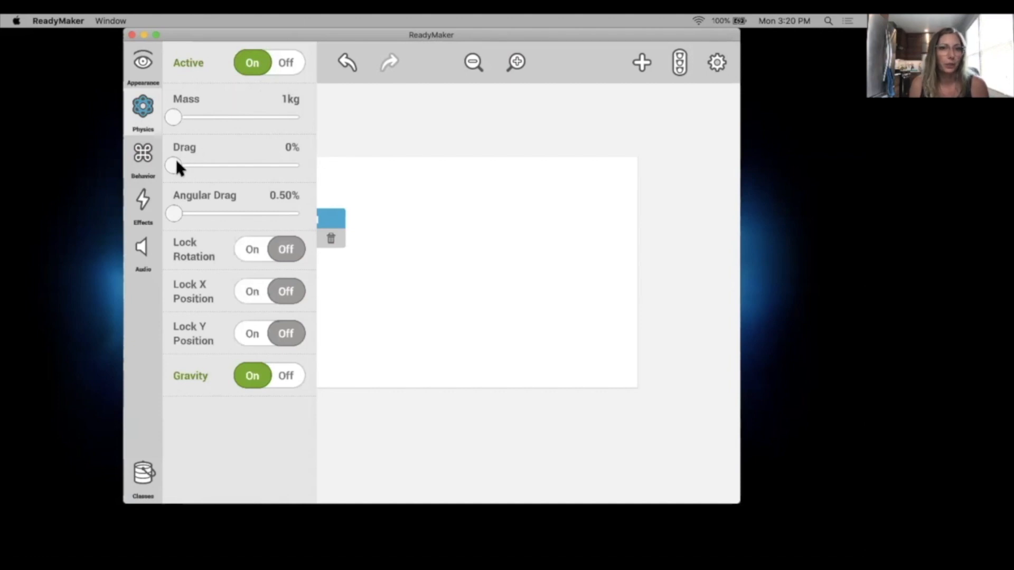
drag(177, 163, 185, 165)
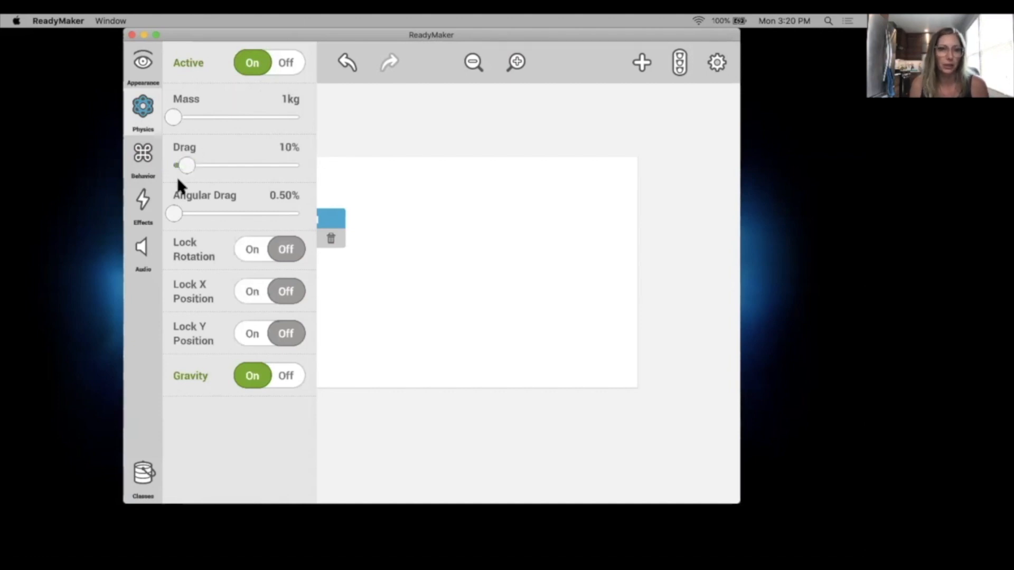
drag(175, 214, 191, 216)
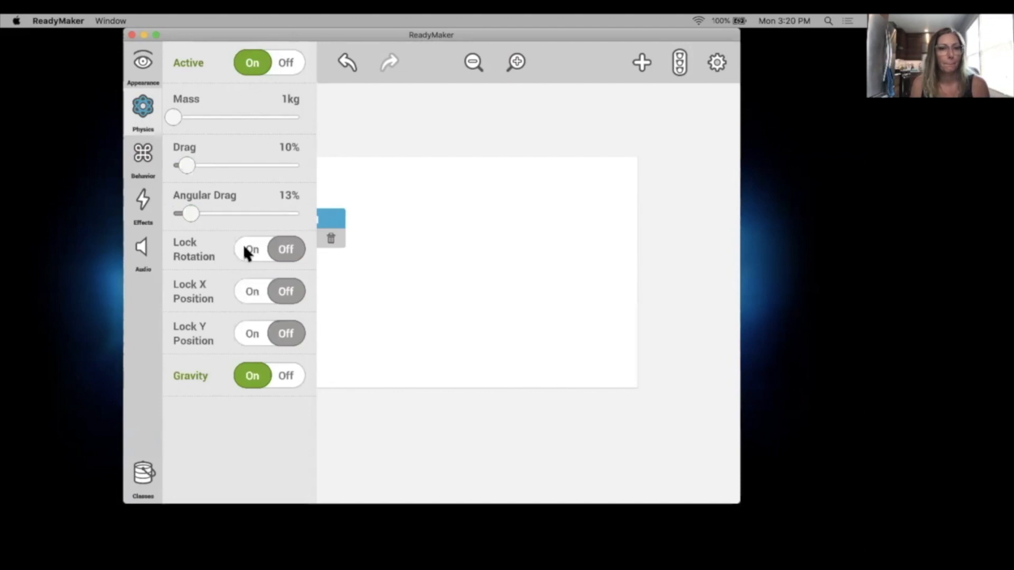
click(280, 251)
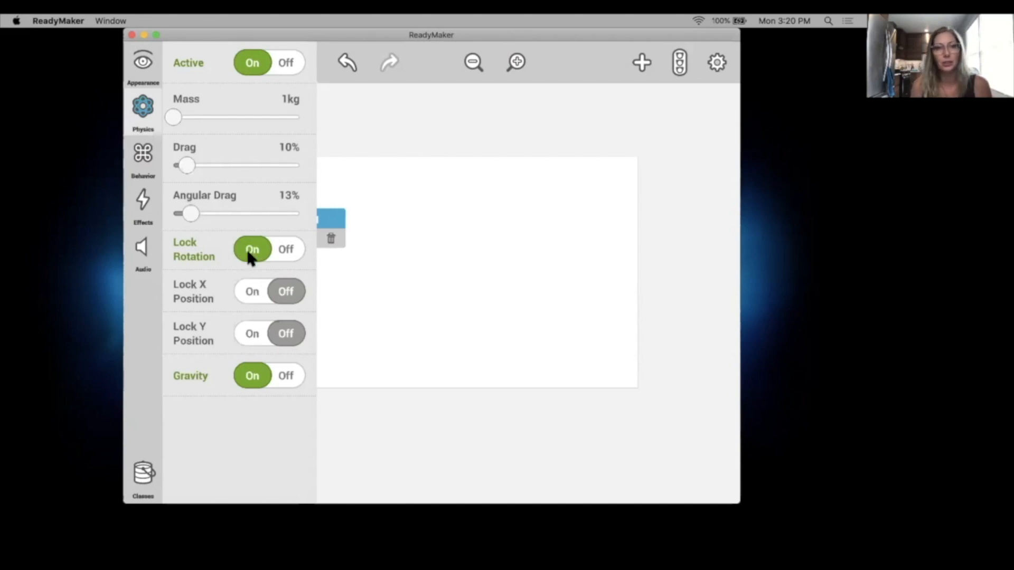
click(356, 329)
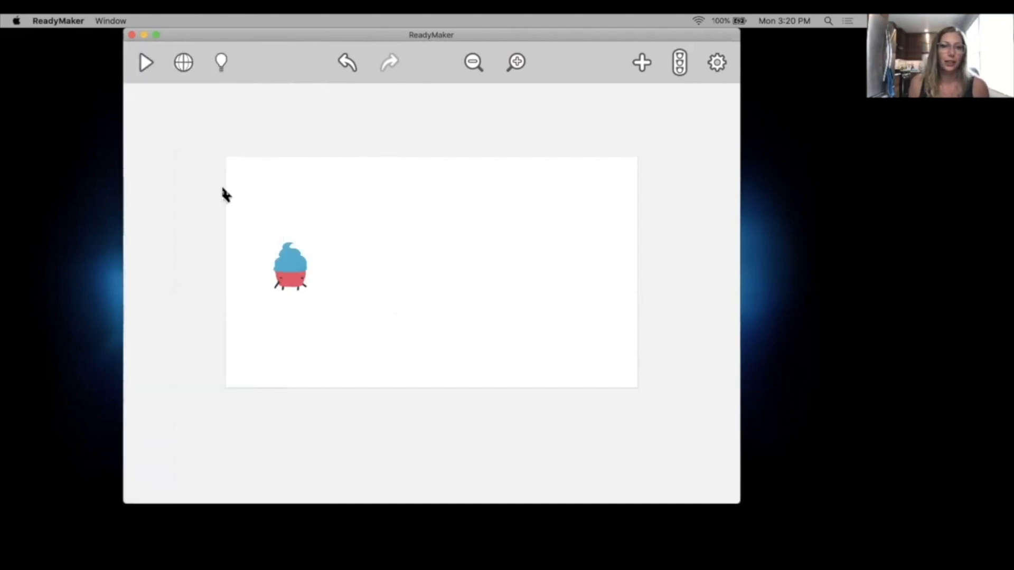
Step: Preview the game twice to check how Cupcake Carl reacts to gravity
click(145, 65)
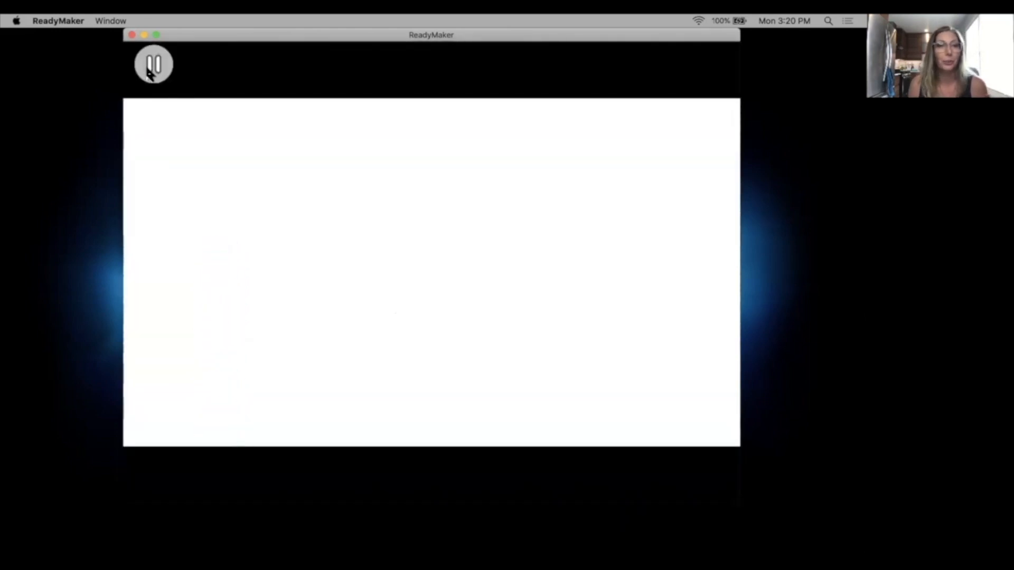
click(151, 72)
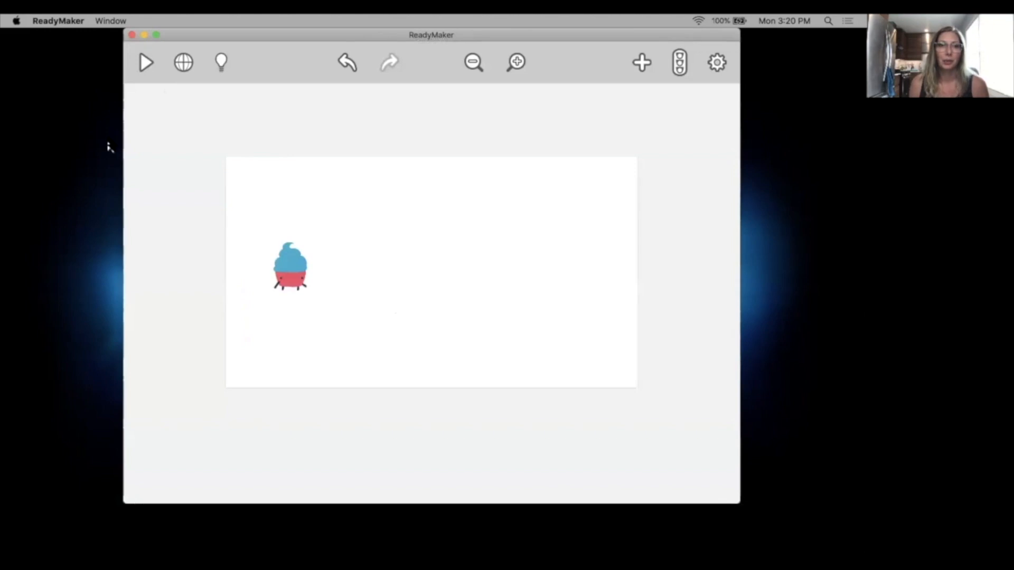
click(145, 64)
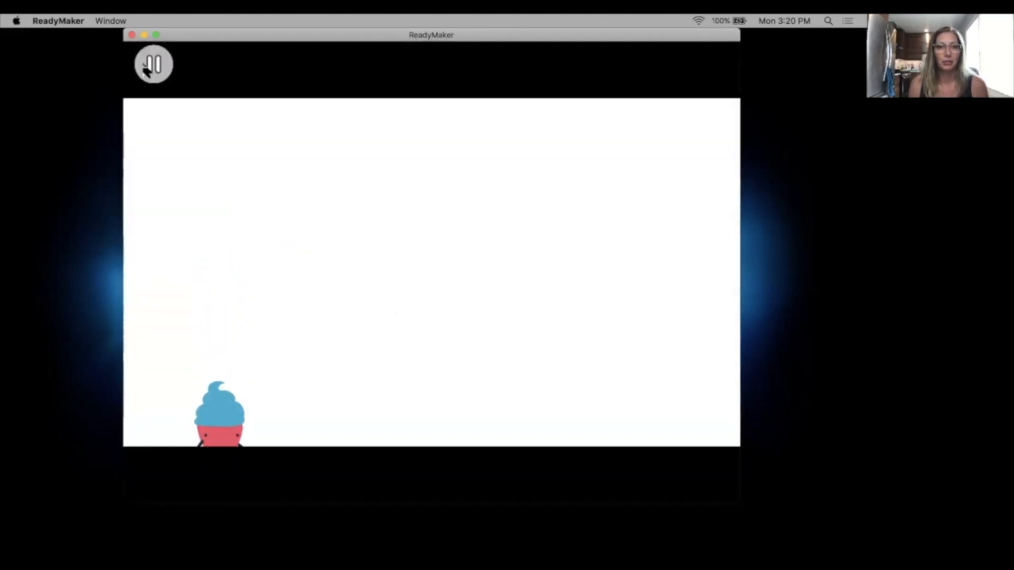
click(147, 70)
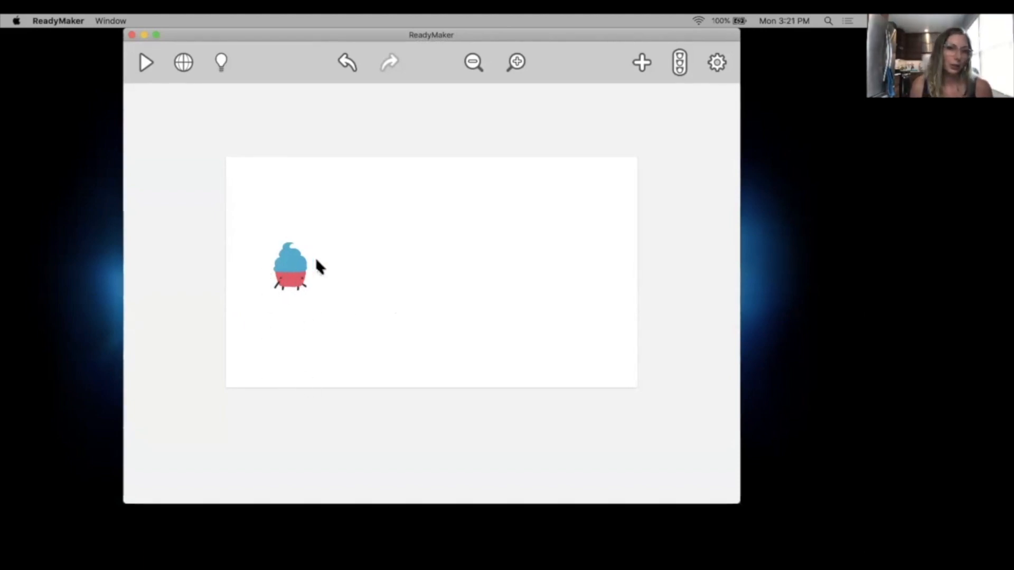
Step: Move Cupcake Carl closer to the left edge of the scene
click(284, 262)
drag(280, 263, 242, 260)
click(323, 273)
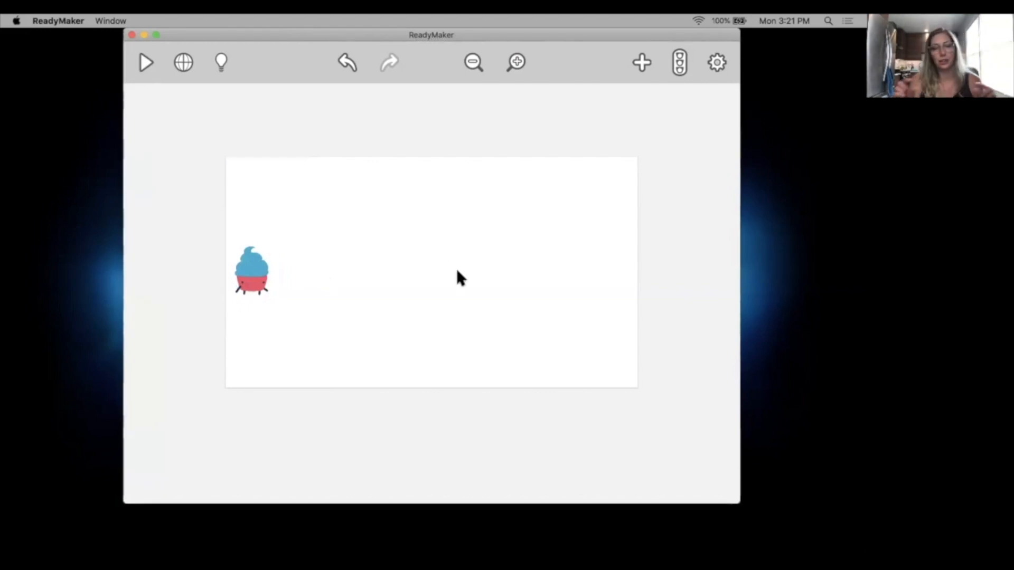
Step: Clear the asset search and add a Line from the Basic Shapes to the scene
click(640, 57)
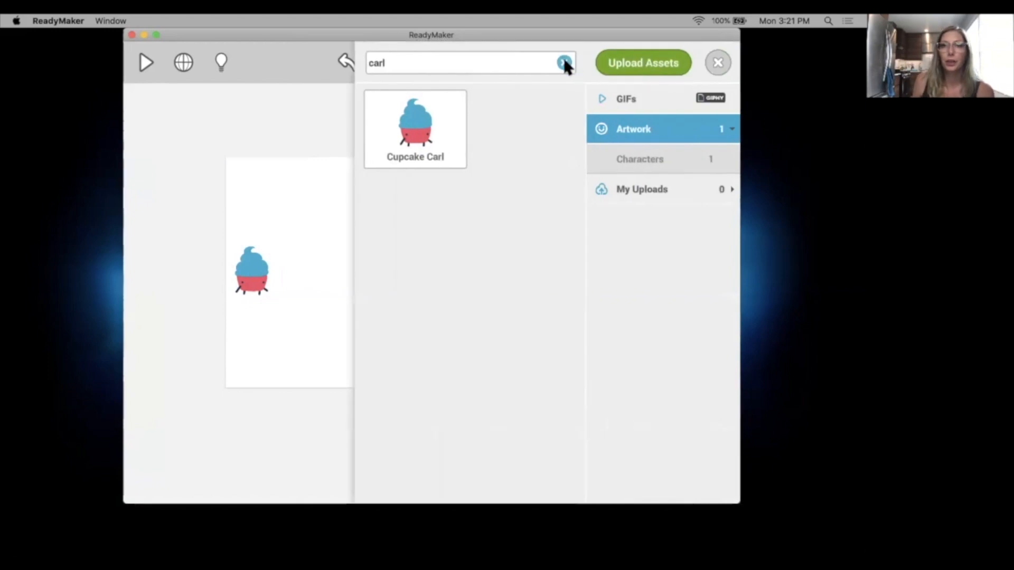
click(564, 61)
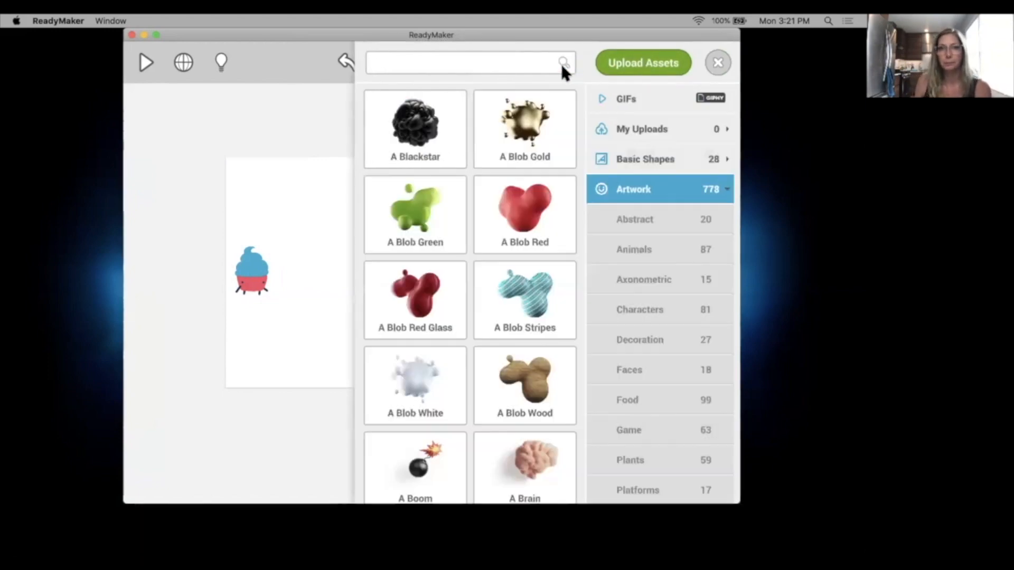
click(667, 159)
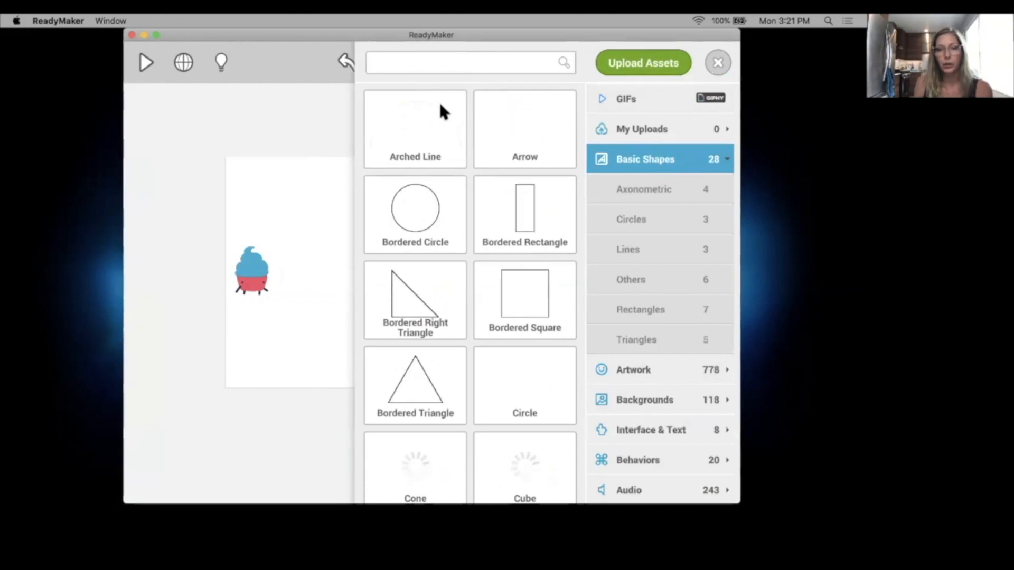
scroll(525, 278, down, 5)
scroll(524, 269, down, 4)
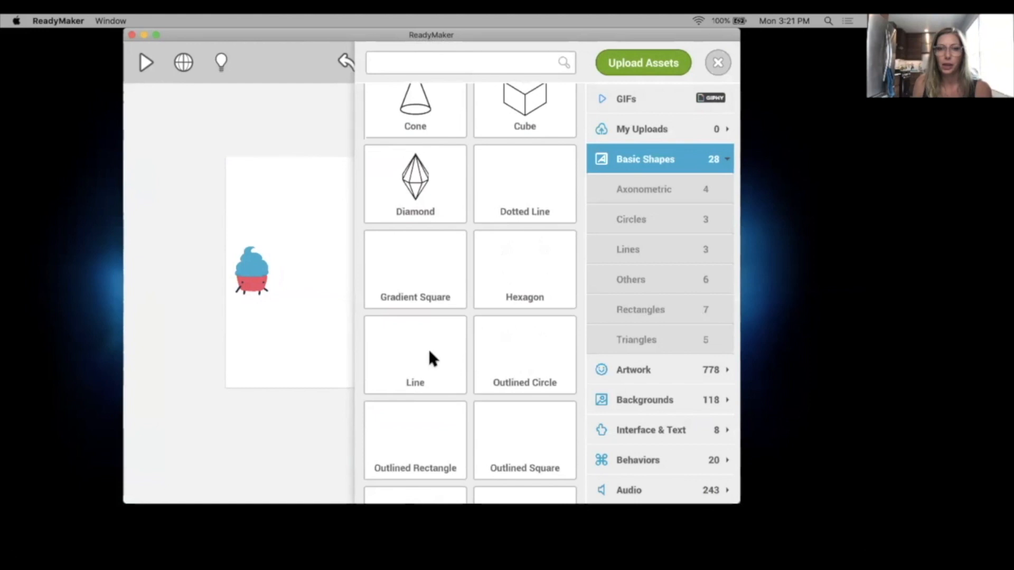
click(429, 351)
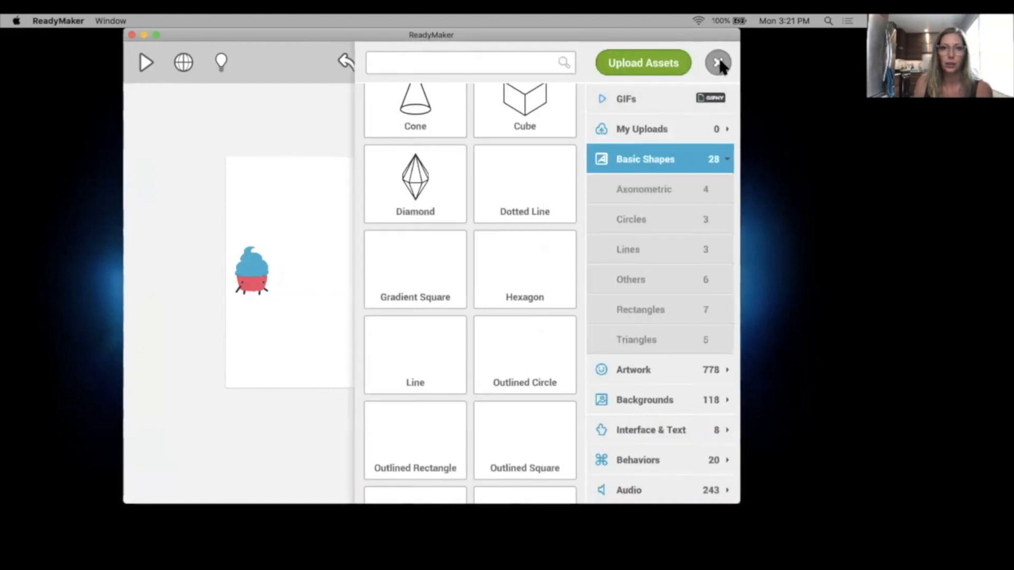
click(719, 63)
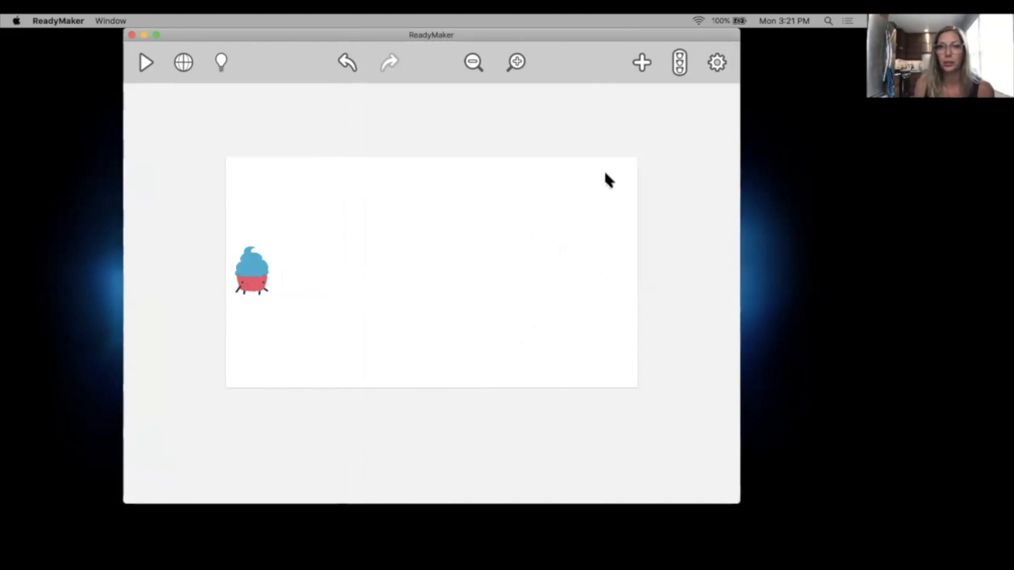
Step: Turn on the color background for the scene and set it to light yellow, hex FEFF6F
click(642, 62)
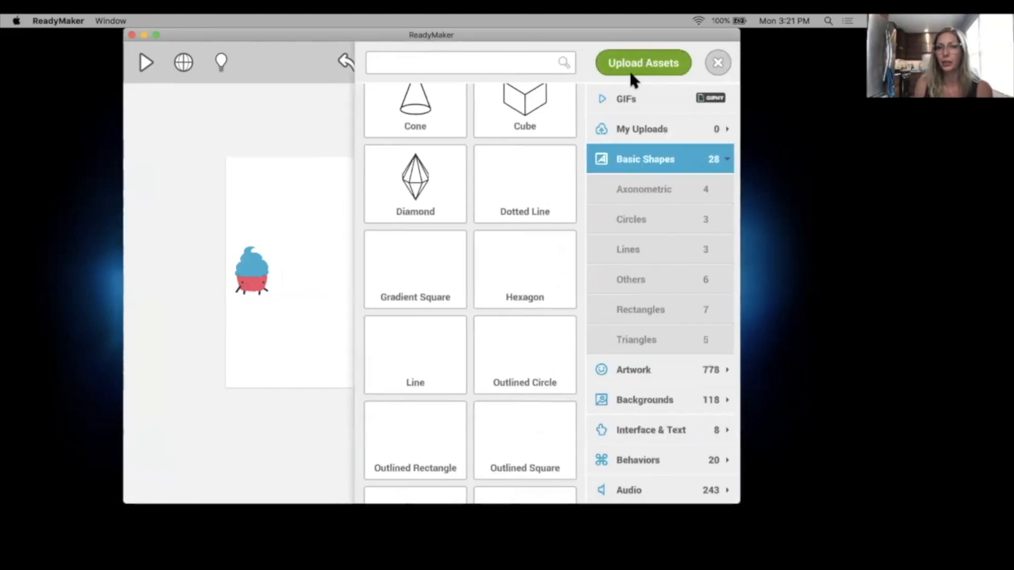
click(649, 401)
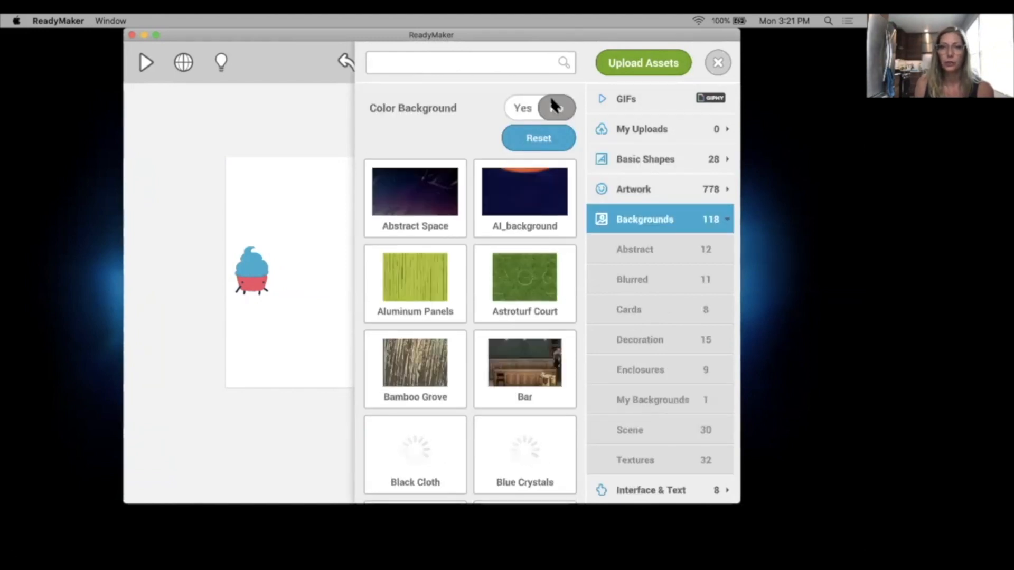
click(521, 108)
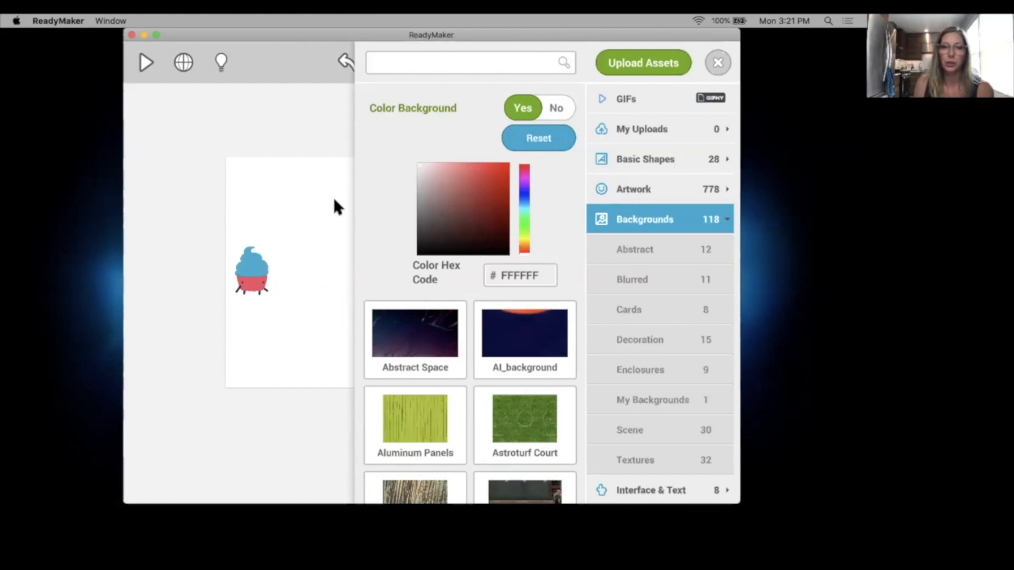
click(525, 238)
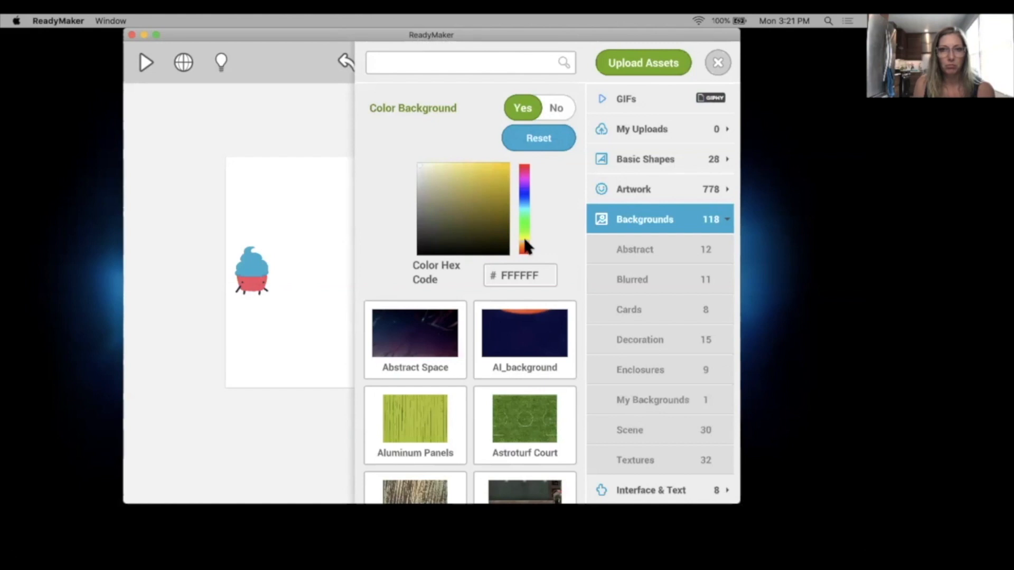
click(471, 162)
drag(471, 159, 468, 157)
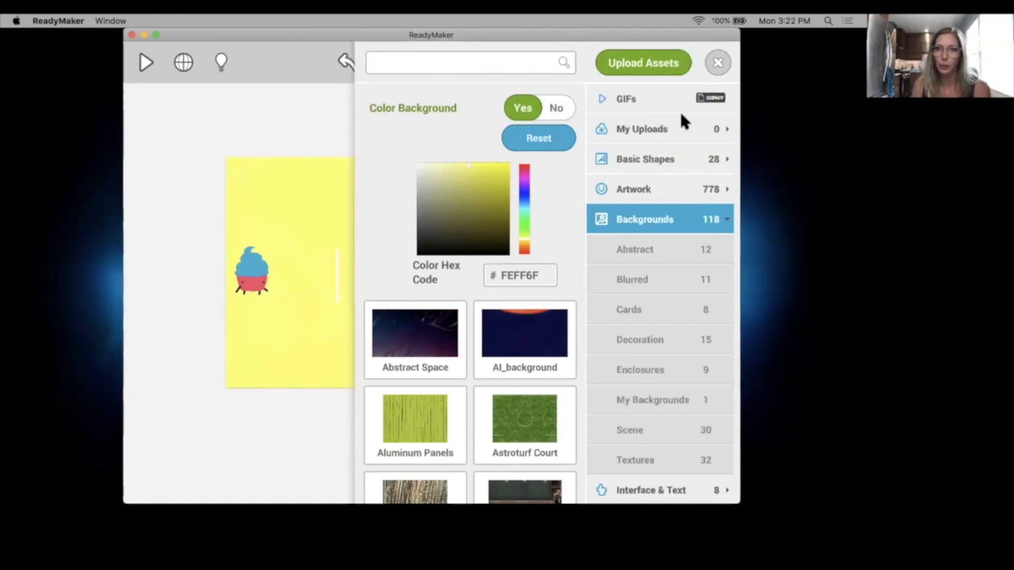
click(719, 63)
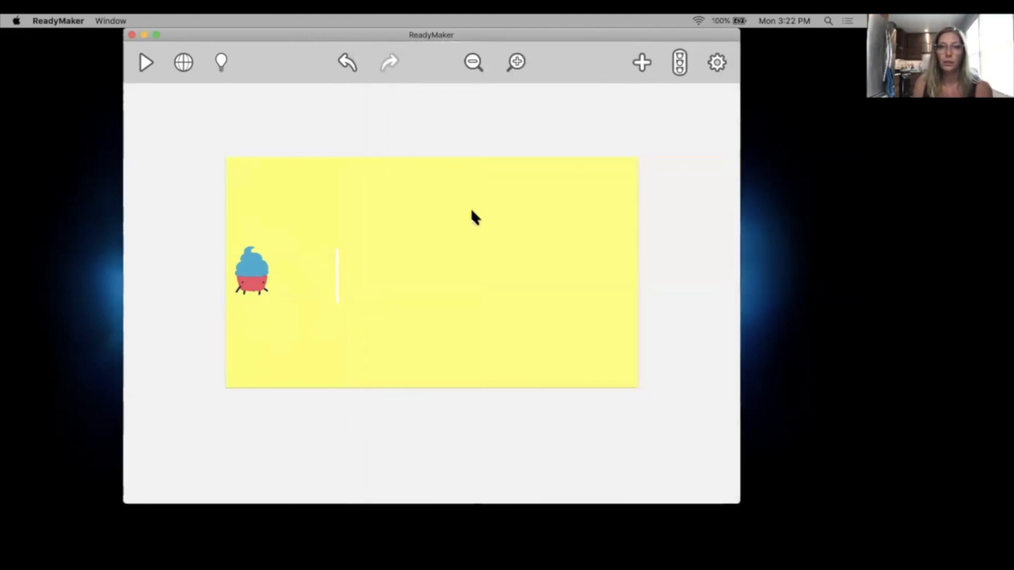
Step: Set the Line's rotation to 90 so that it lies horizontally
click(338, 277)
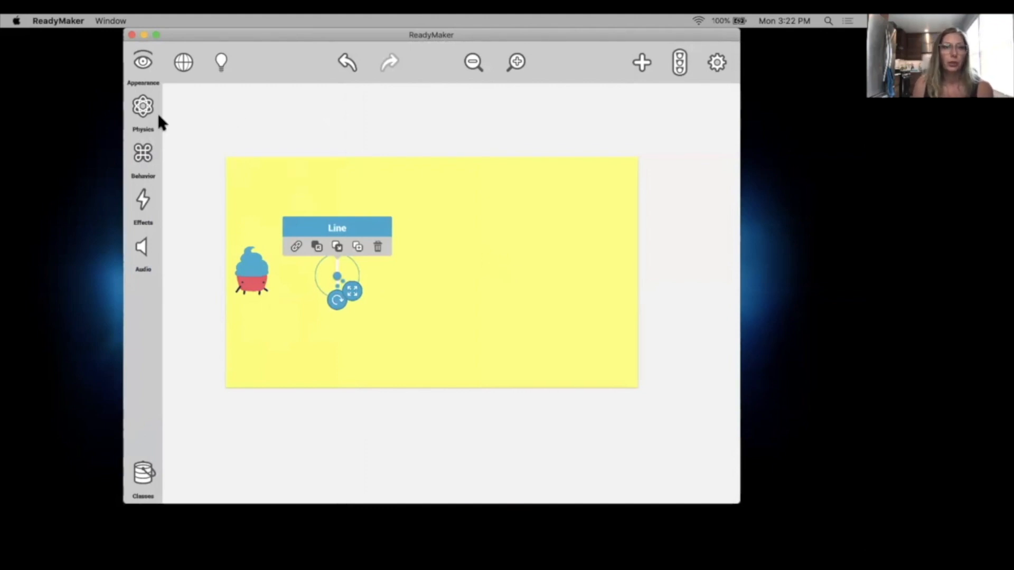
click(141, 63)
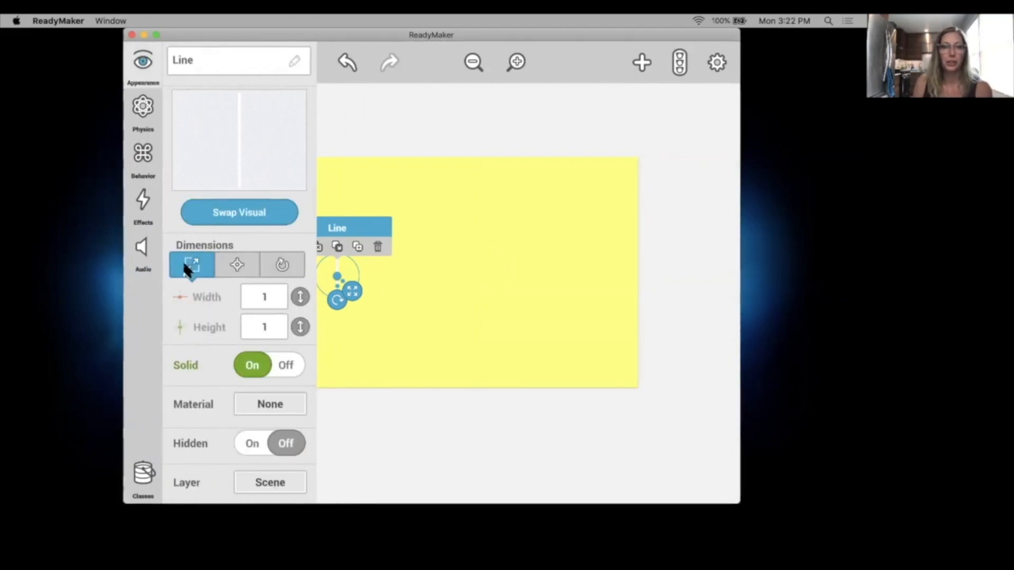
click(288, 261)
click(274, 295)
text(90)
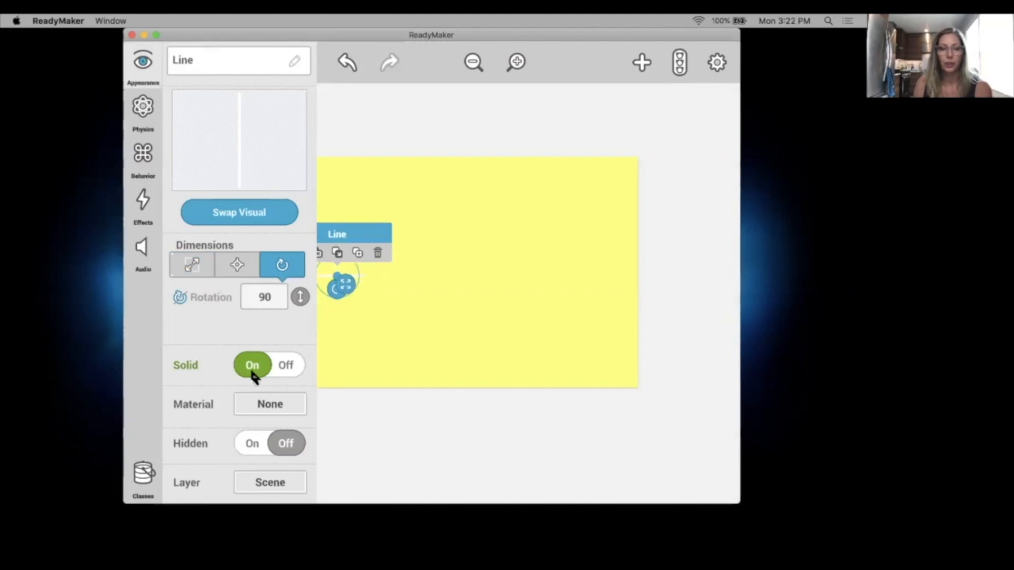
Step: Enable the tint on the Line and color it teal blue, hex 2FB1B7
scroll(254, 372, down, 4)
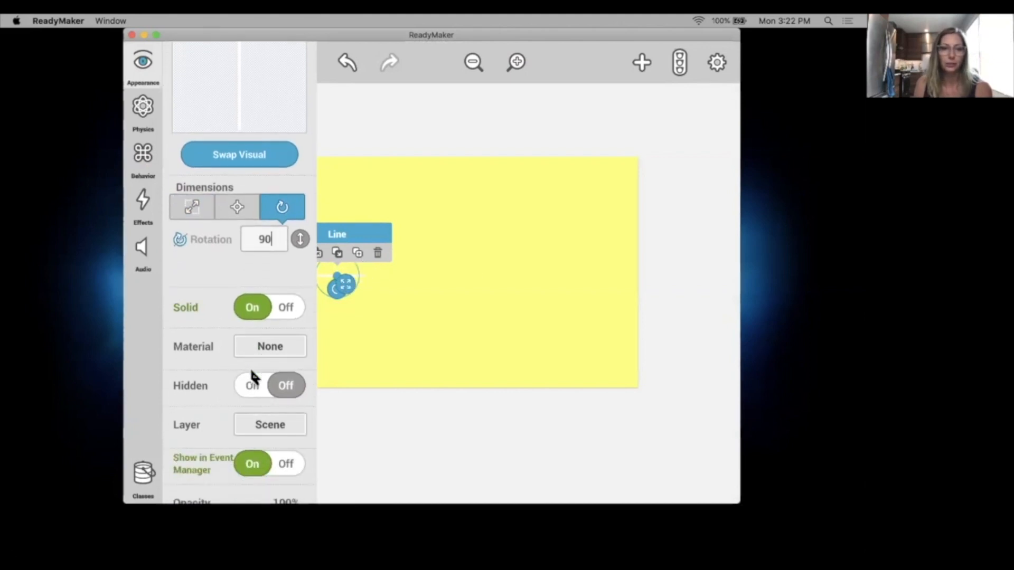
scroll(263, 410, down, 7)
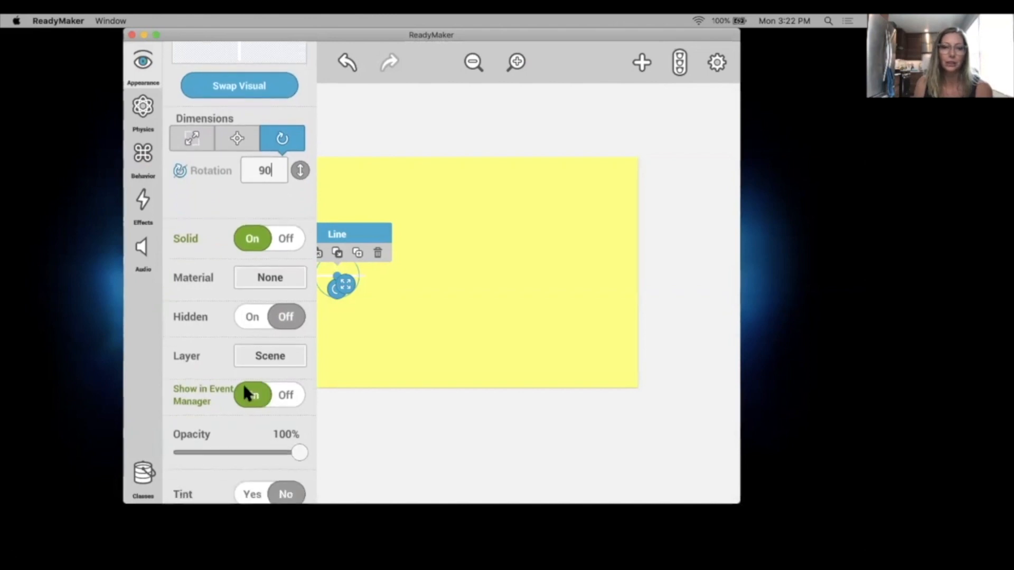
scroll(242, 355, down, 7)
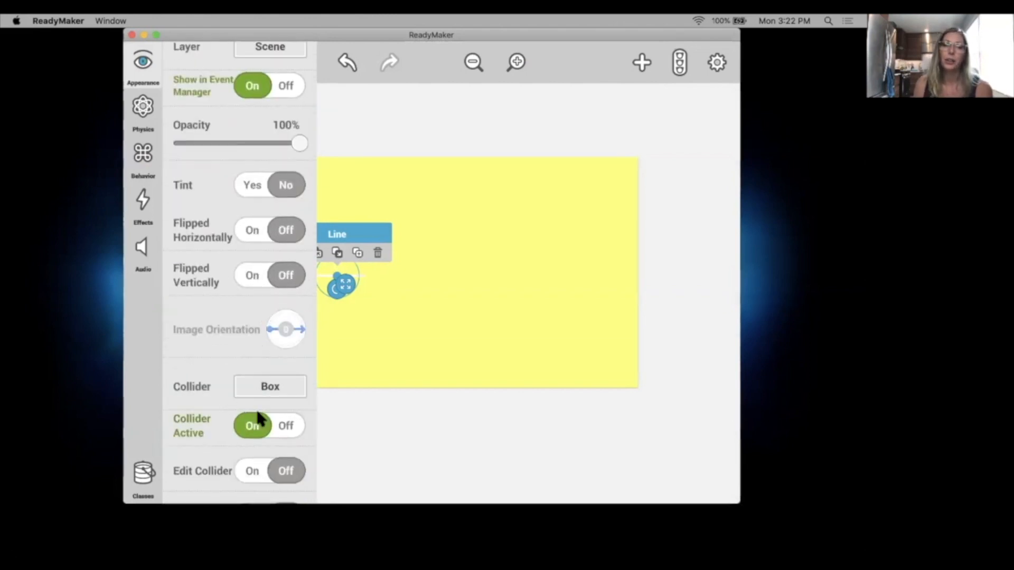
scroll(252, 292, up, 7)
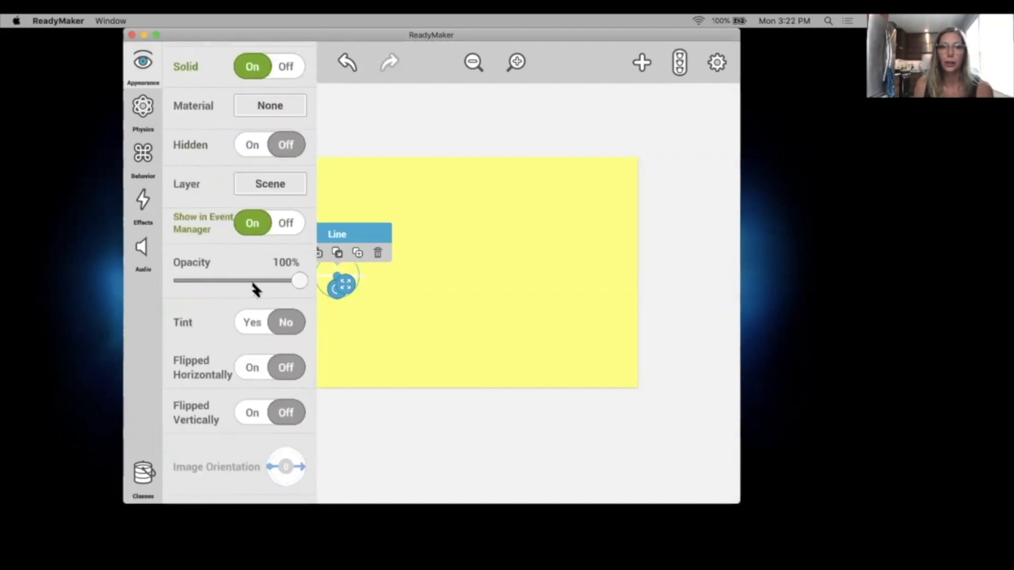
scroll(252, 293, up, 4)
scroll(256, 290, down, 5)
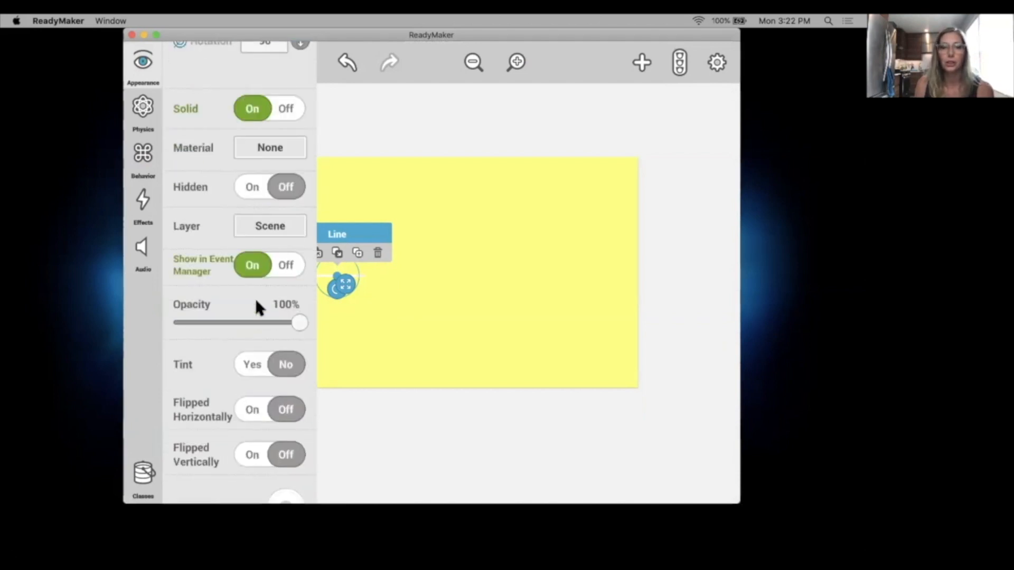
scroll(249, 311, down, 2)
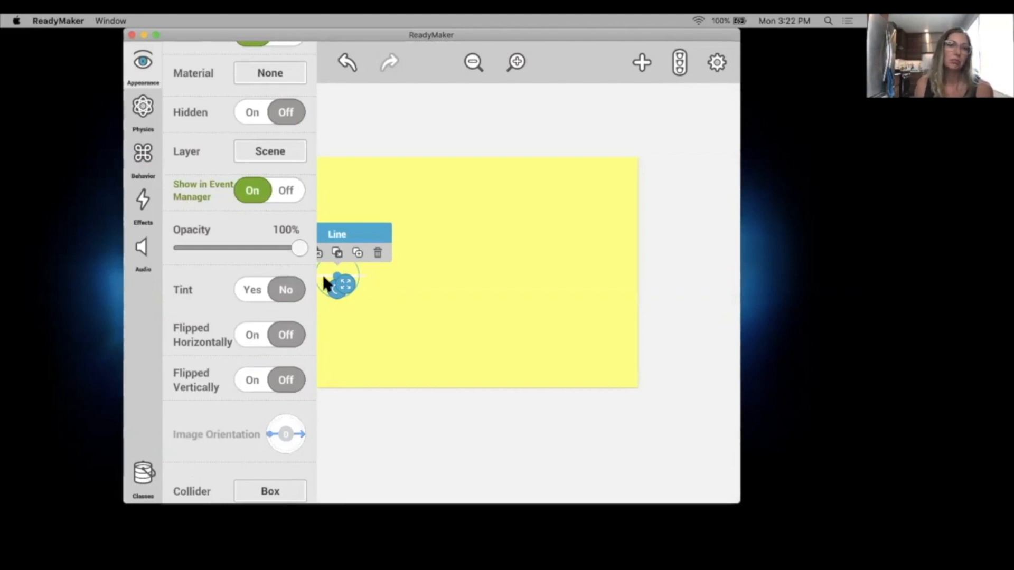
click(278, 292)
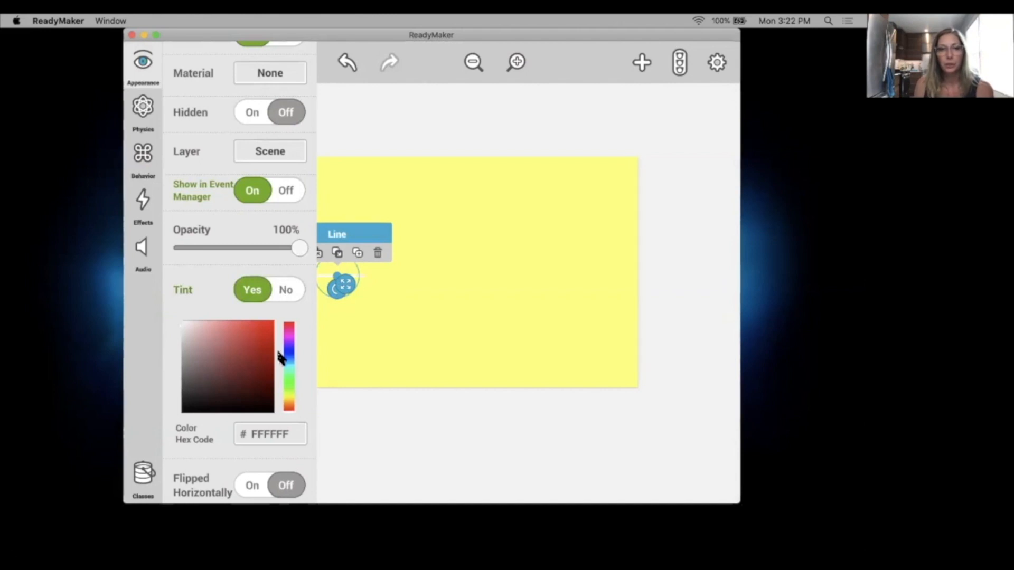
drag(291, 348, 231, 326)
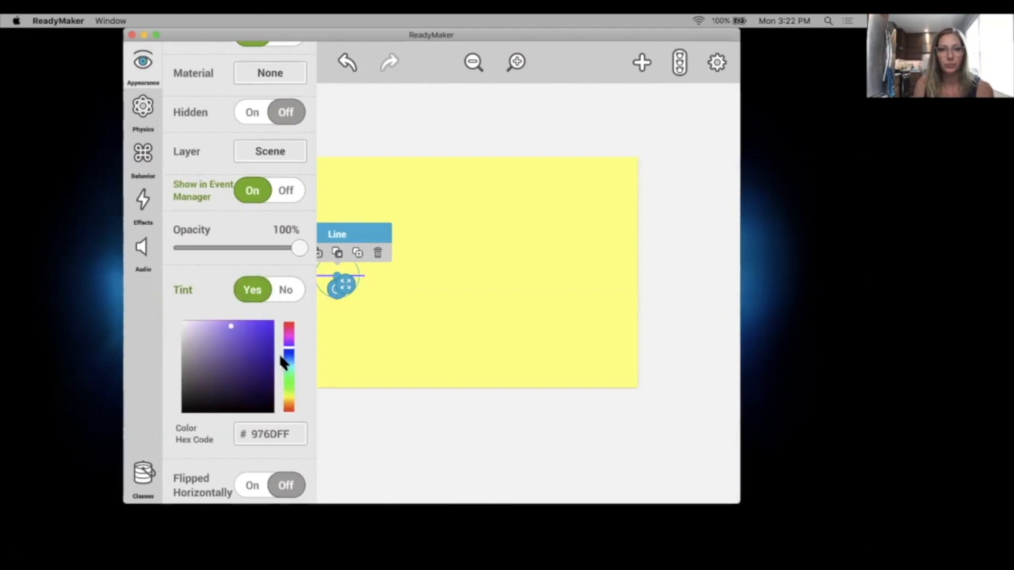
drag(291, 361, 289, 360)
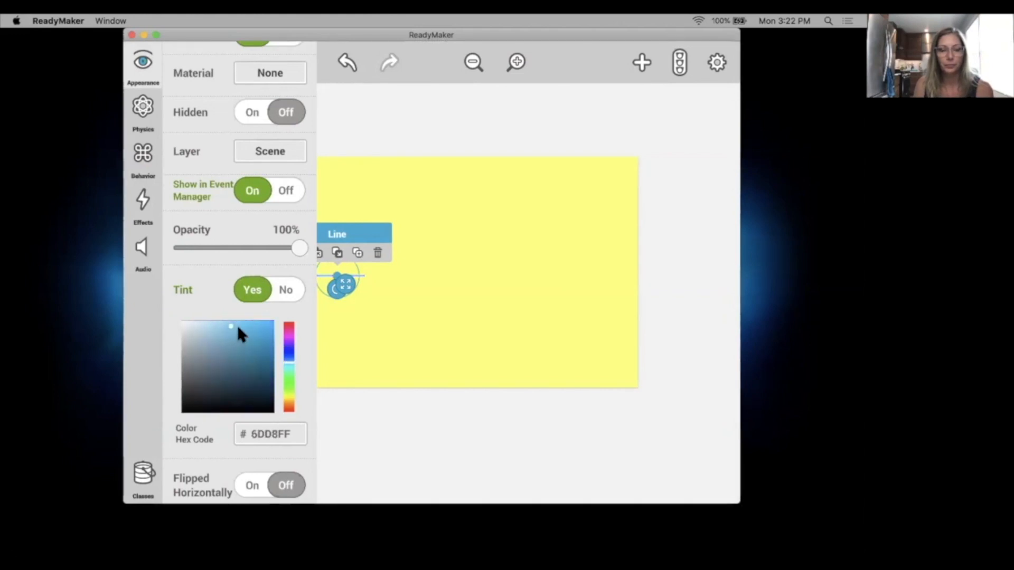
click(291, 365)
click(291, 364)
mouse_move(233, 327)
mouse_down()
mouse_move(244, 326)
mouse_move(237, 358)
mouse_move(245, 351)
mouse_up()
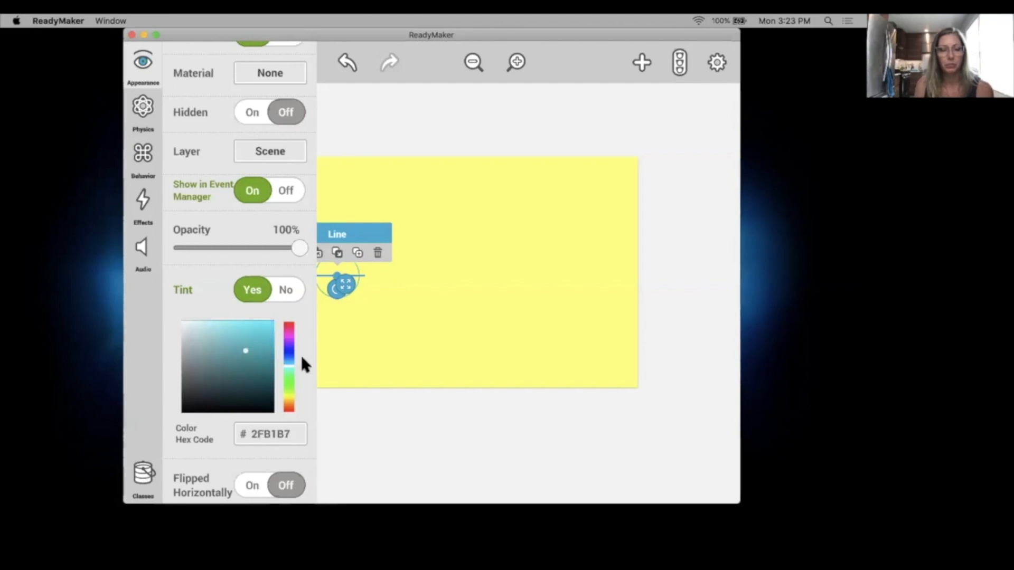
click(406, 343)
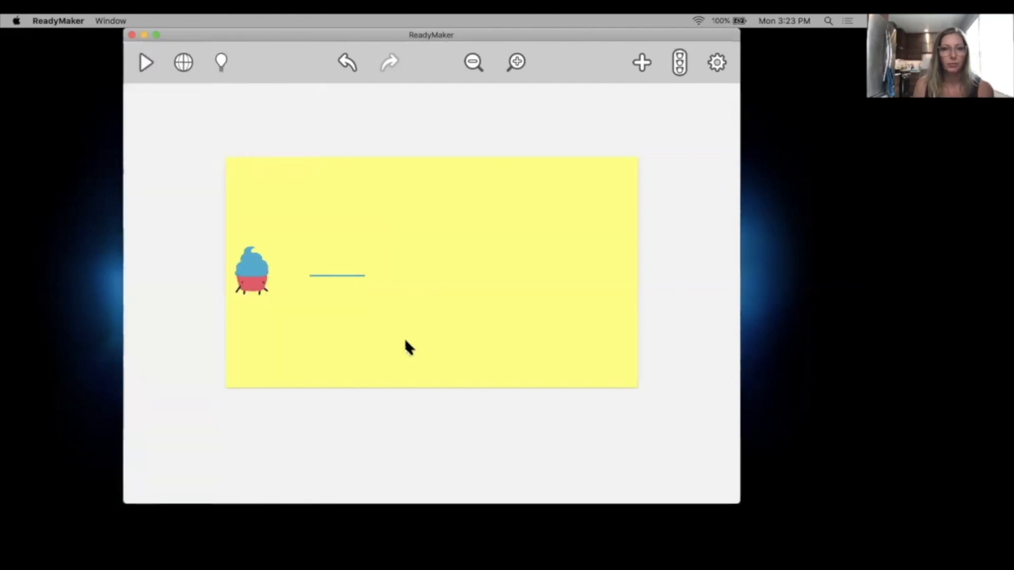
Step: Enlarge the Line freehand to a width and height of about 1.53
click(349, 276)
drag(362, 286, 400, 302)
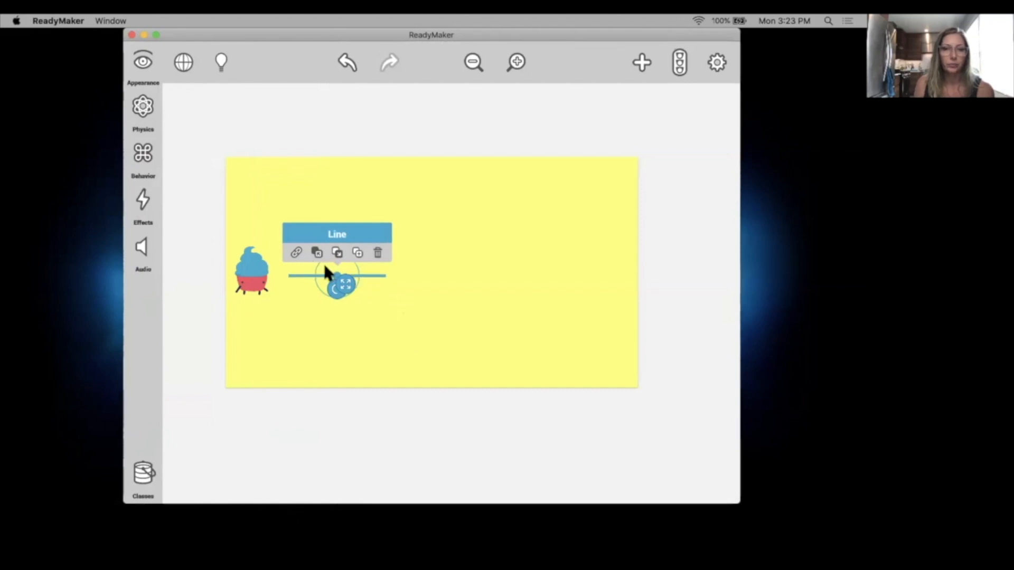
drag(350, 284, 353, 282)
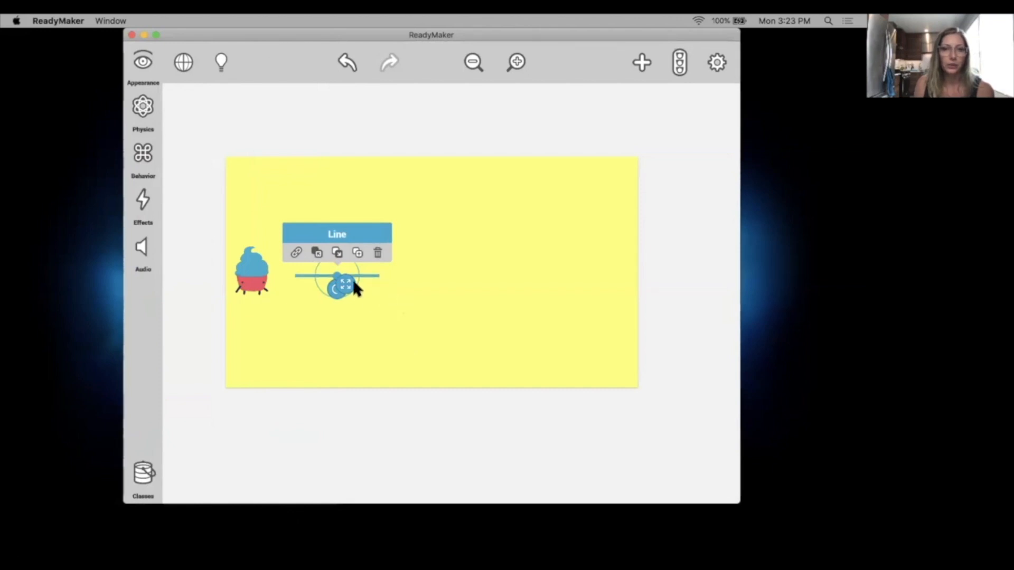
Step: Set both the width and the height of the Line to 2
click(143, 62)
scroll(267, 211, up, 3)
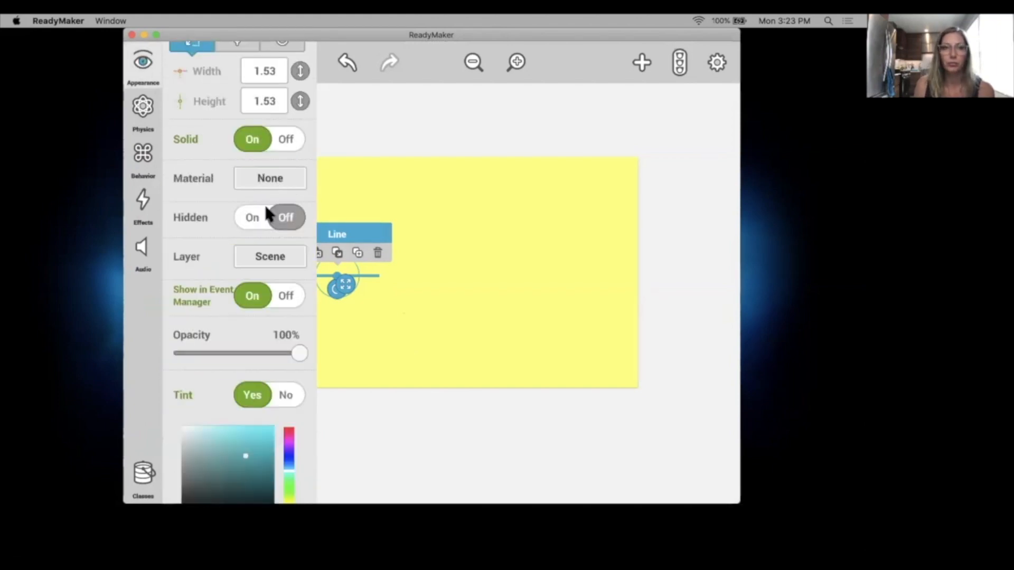
scroll(266, 208, up, 2)
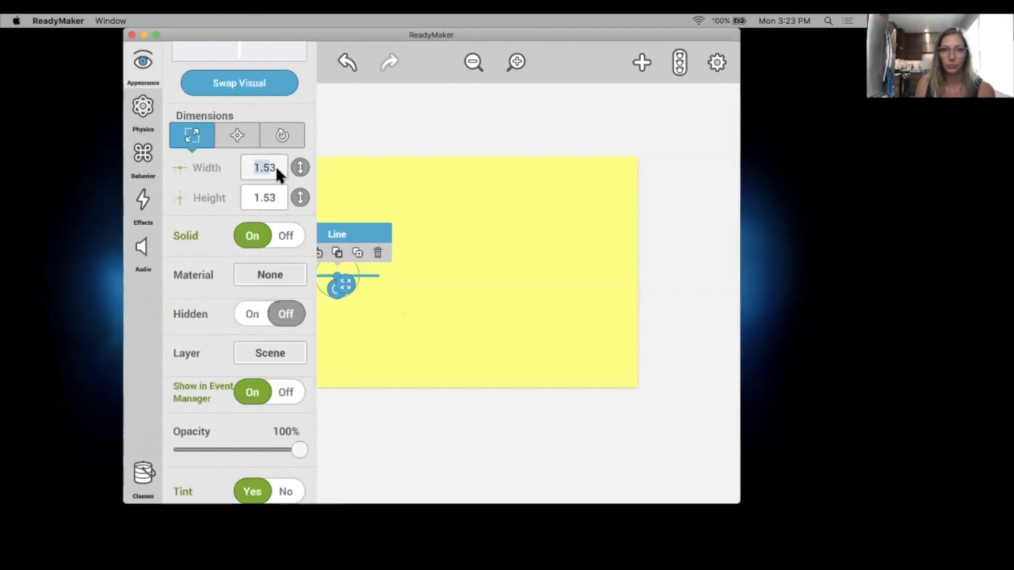
text(2)
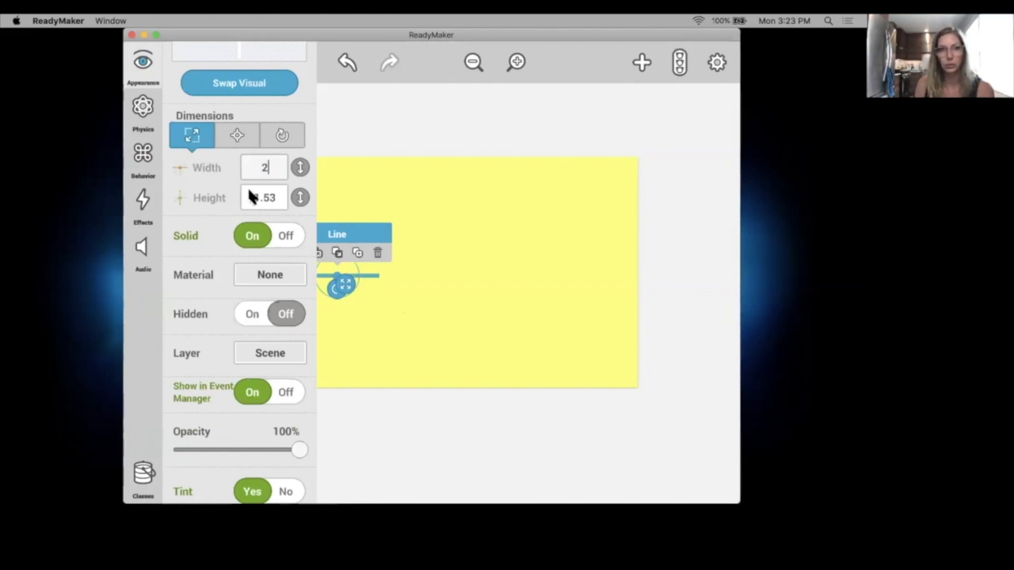
click(273, 200)
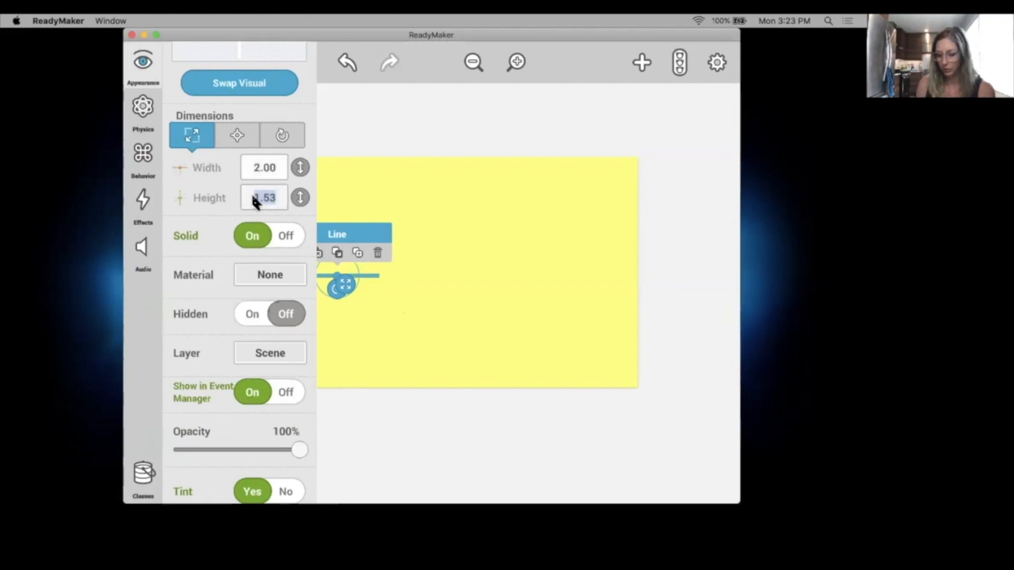
text(2)
key(Return)
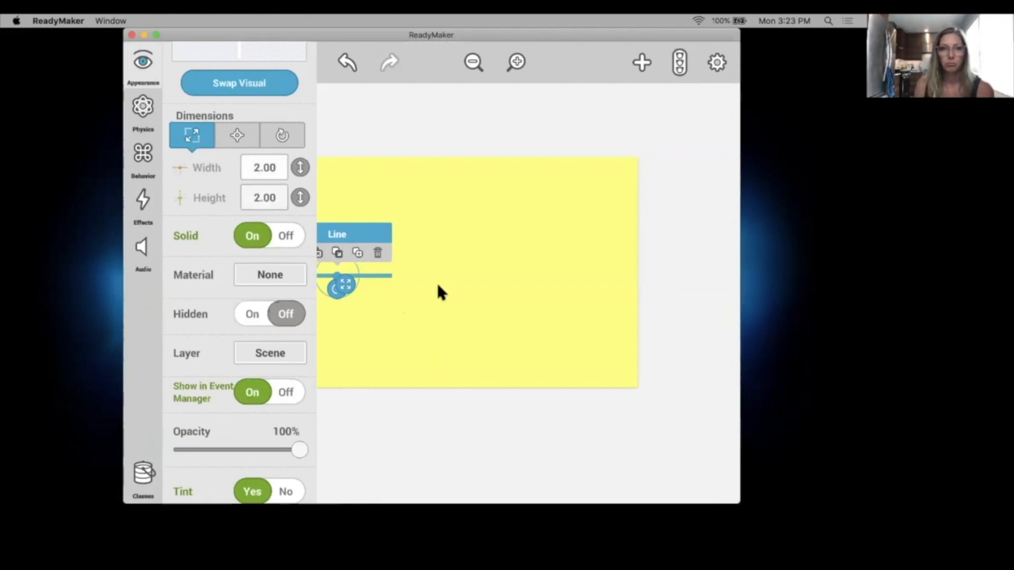
click(437, 283)
Step: Preview the game to check how Cupcake Carl falls beside the resized Line
click(358, 275)
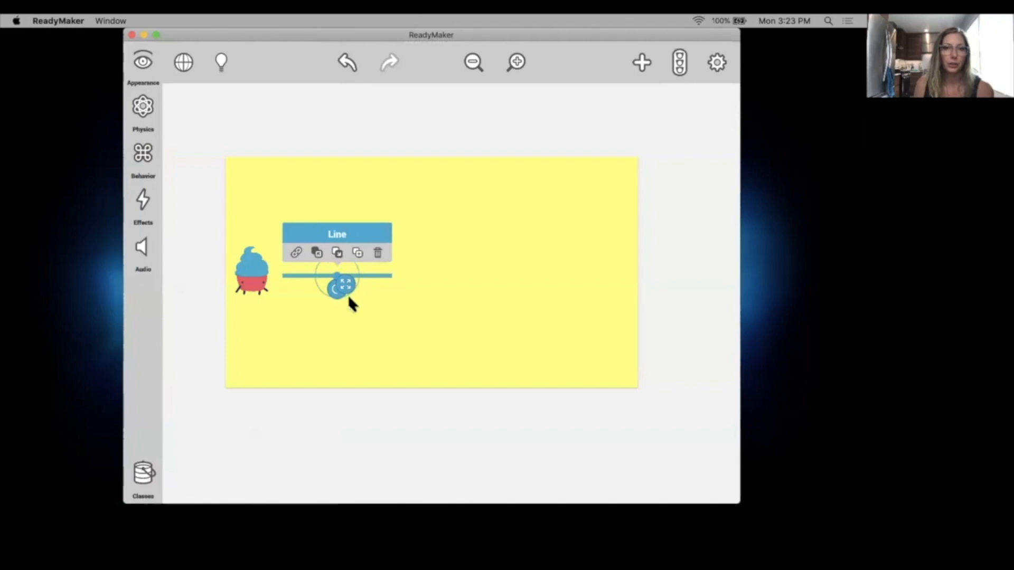
click(473, 283)
click(143, 62)
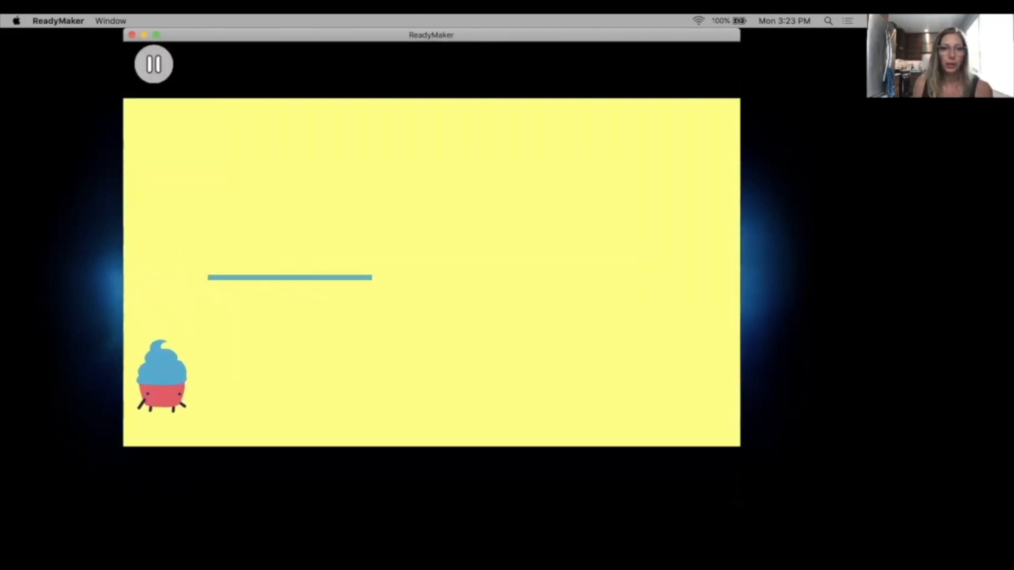
click(153, 64)
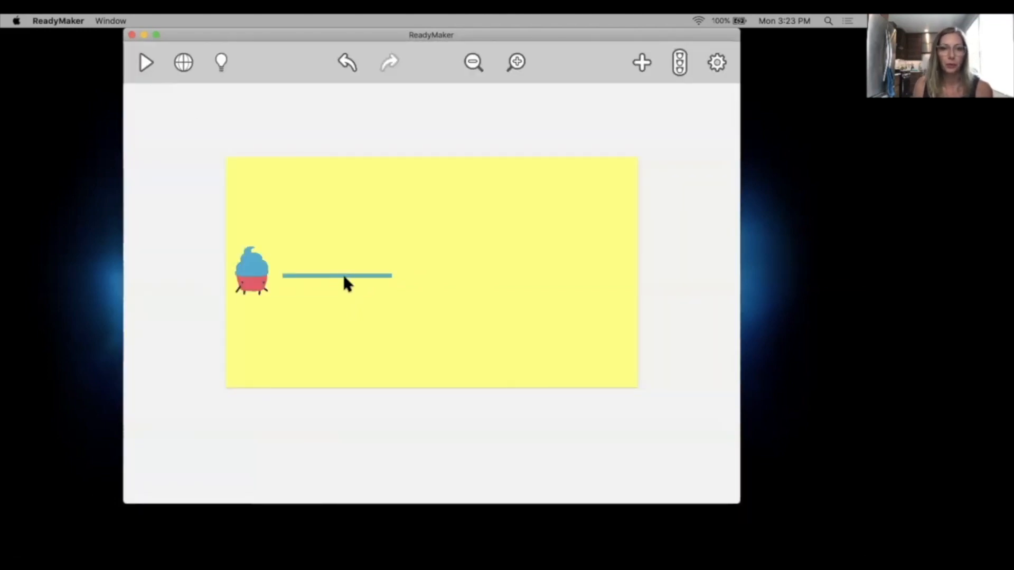
Step: Move the Line directly beneath Cupcake Carl's feet and preview the game to test it as a platform
click(346, 278)
drag(330, 280, 244, 301)
click(390, 204)
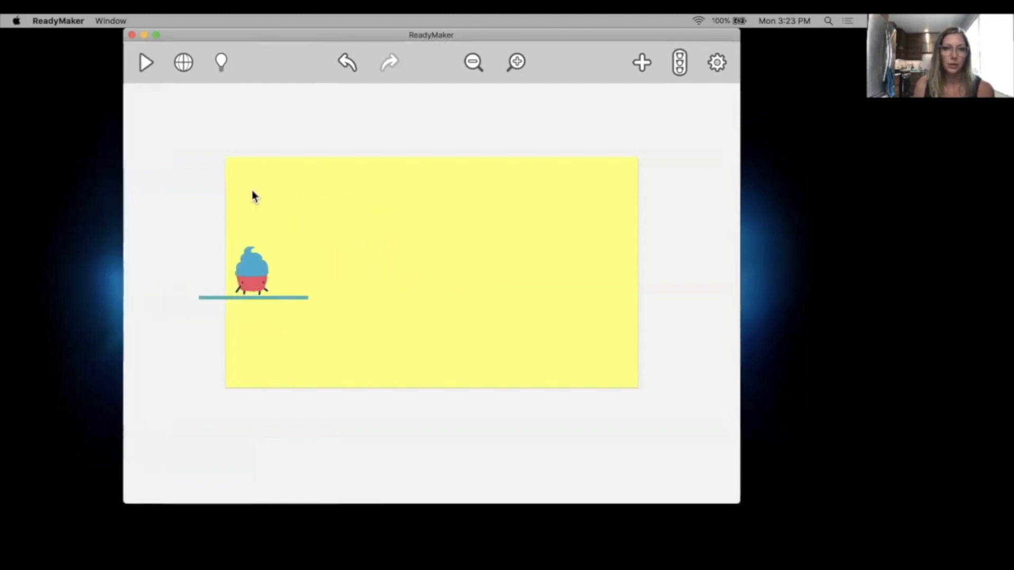
click(145, 63)
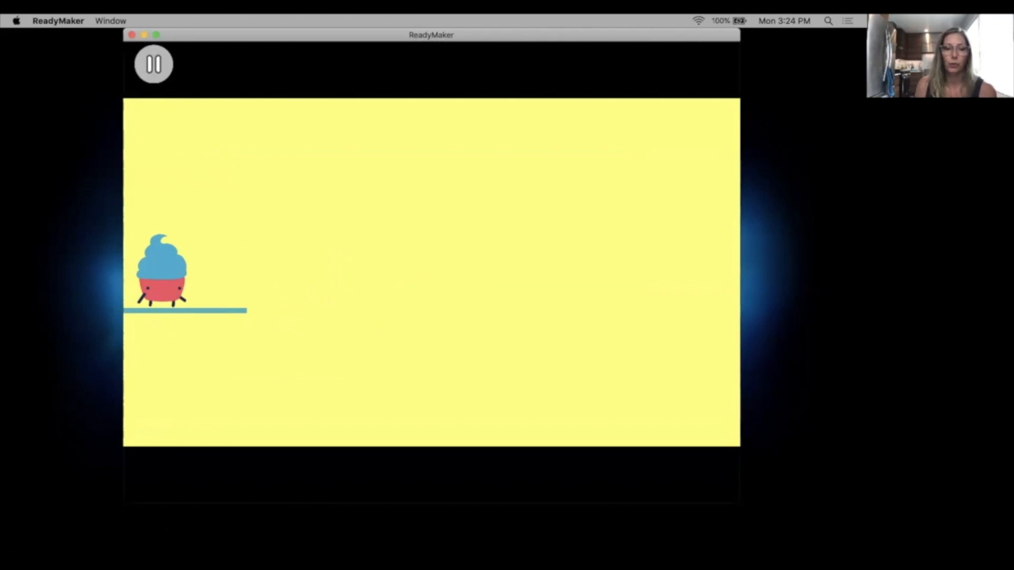
click(158, 63)
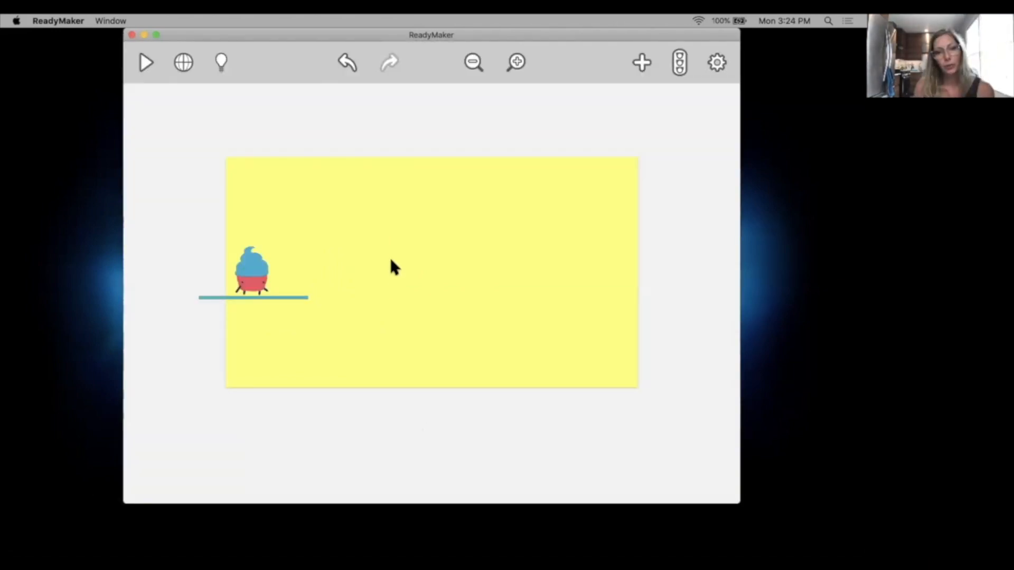
Step: Add the Control Pad behavior to Cupcake Carl and close the behavior library
click(262, 276)
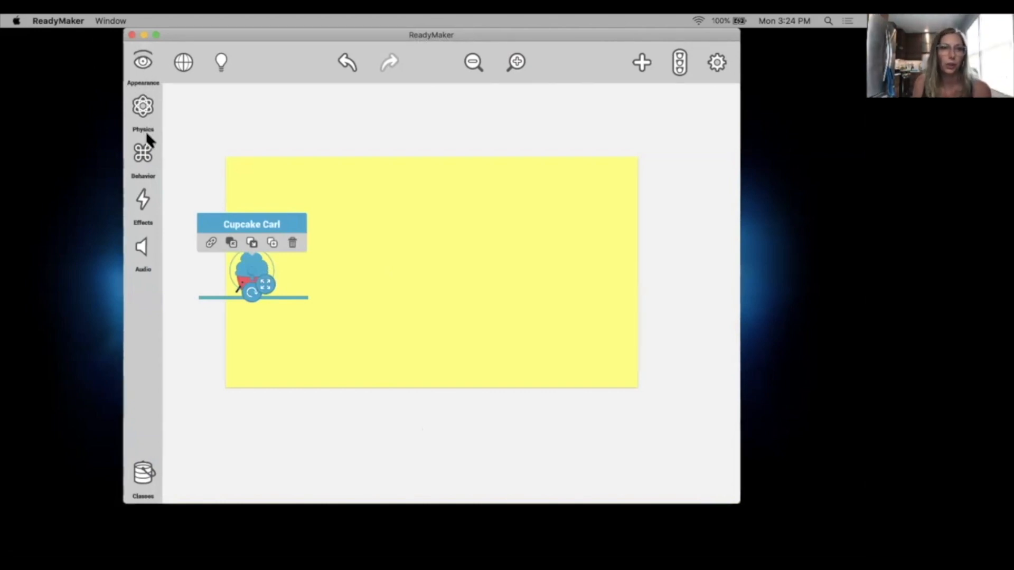
click(148, 159)
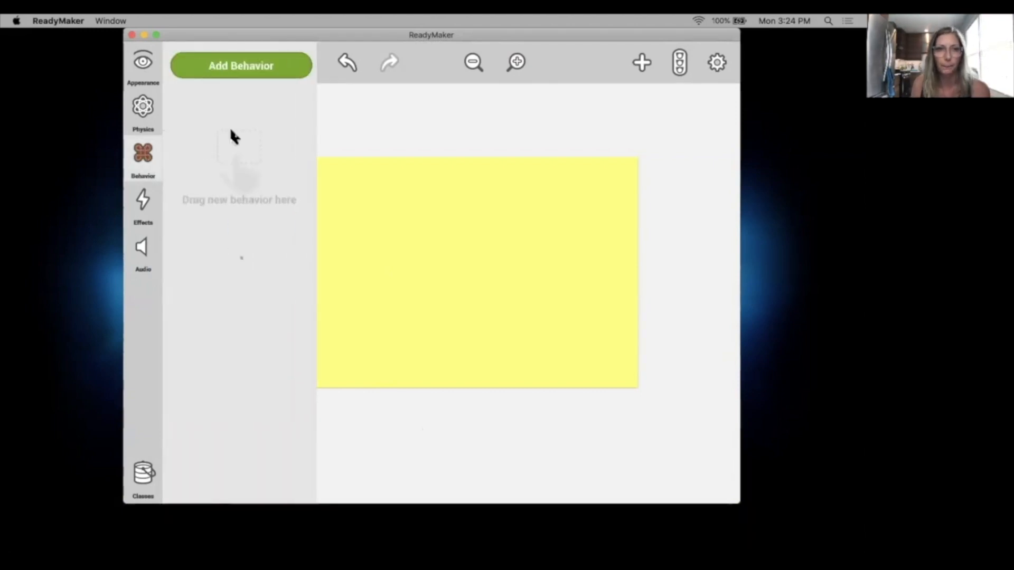
click(268, 68)
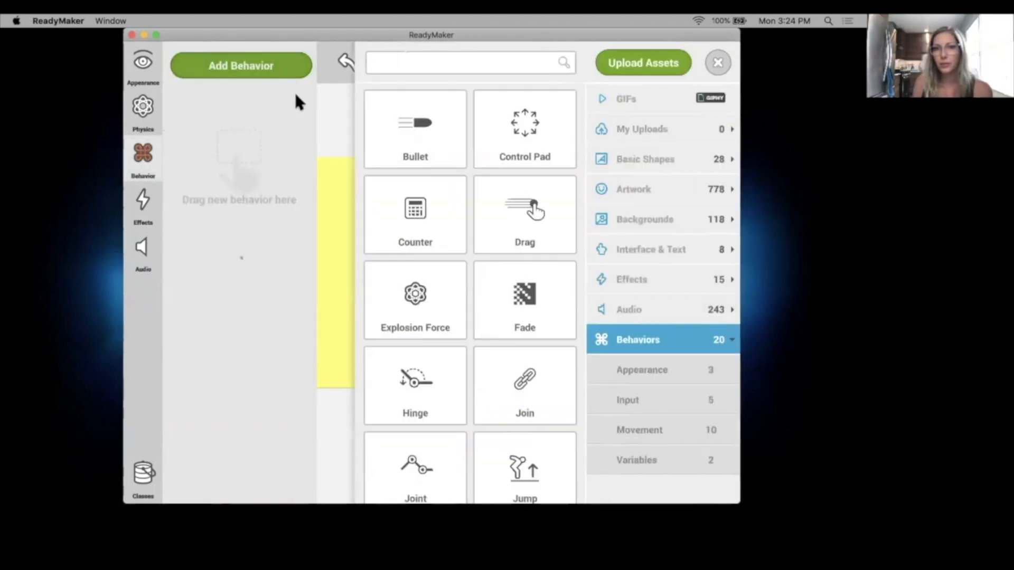
drag(552, 123, 226, 165)
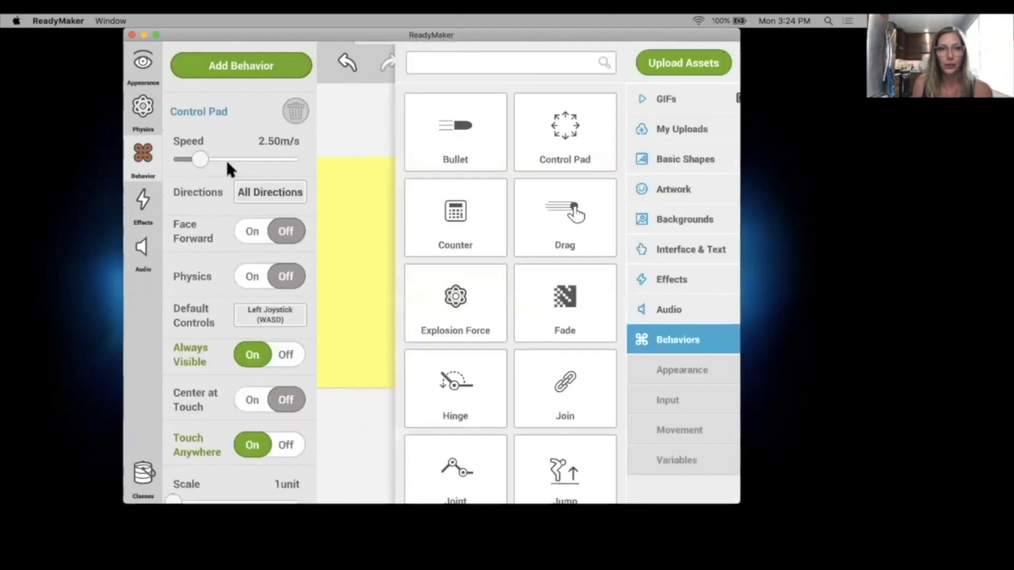
click(719, 63)
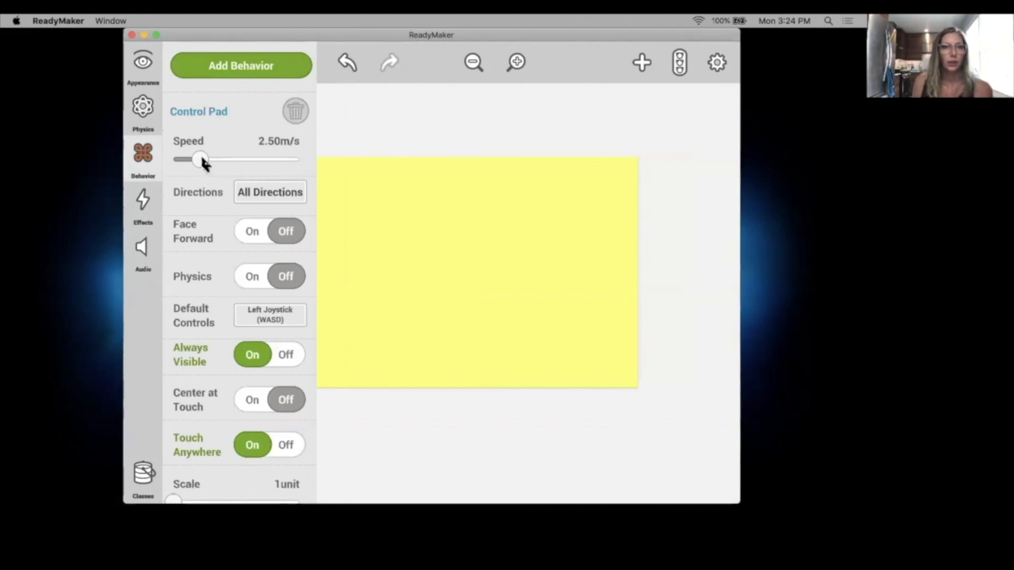
Step: Look over the Control Pad settings and raise the Speed to 3.10 m/s
scroll(233, 224, down, 2)
scroll(257, 158, down, 5)
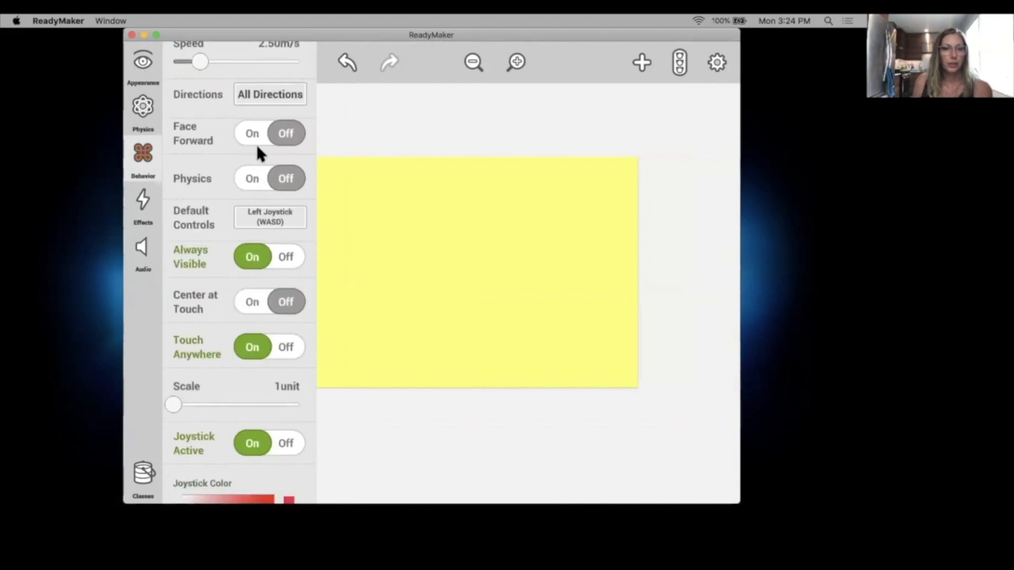
scroll(239, 176, up, 7)
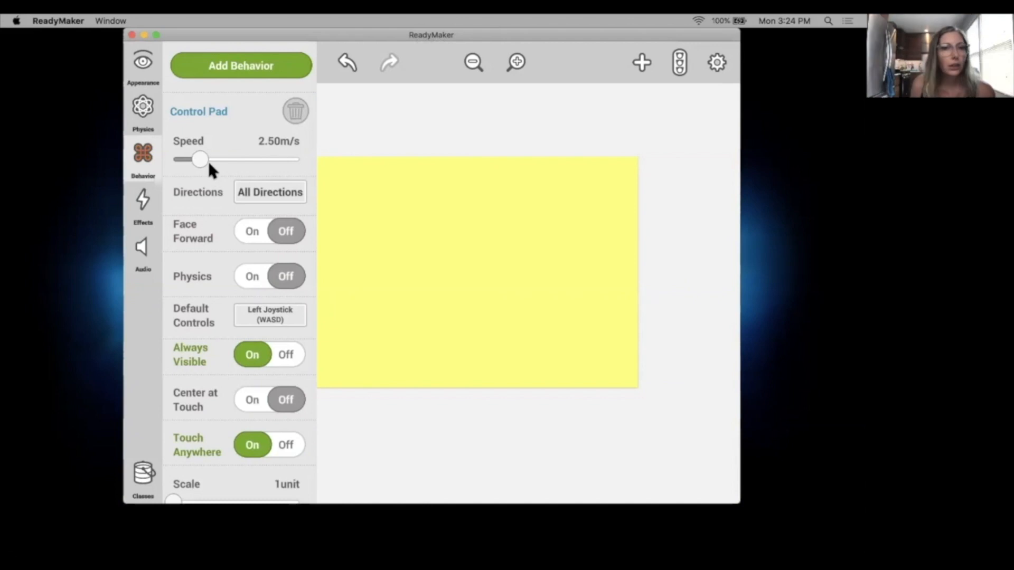
drag(202, 160, 204, 162)
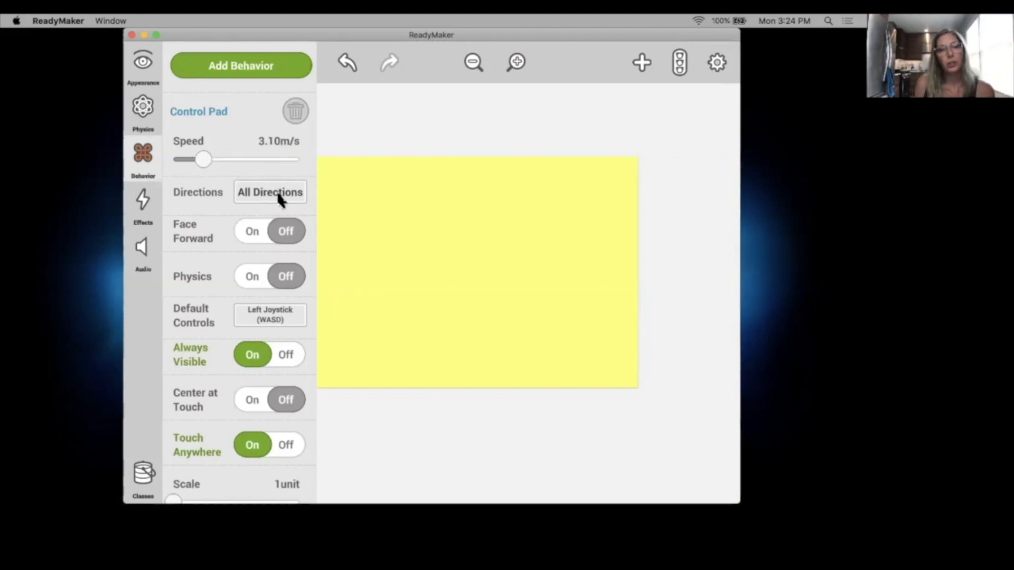
Step: Preview the game and steer Cupcake Carl up, left and right with the WASD controls, then stop the preview
click(418, 251)
click(142, 62)
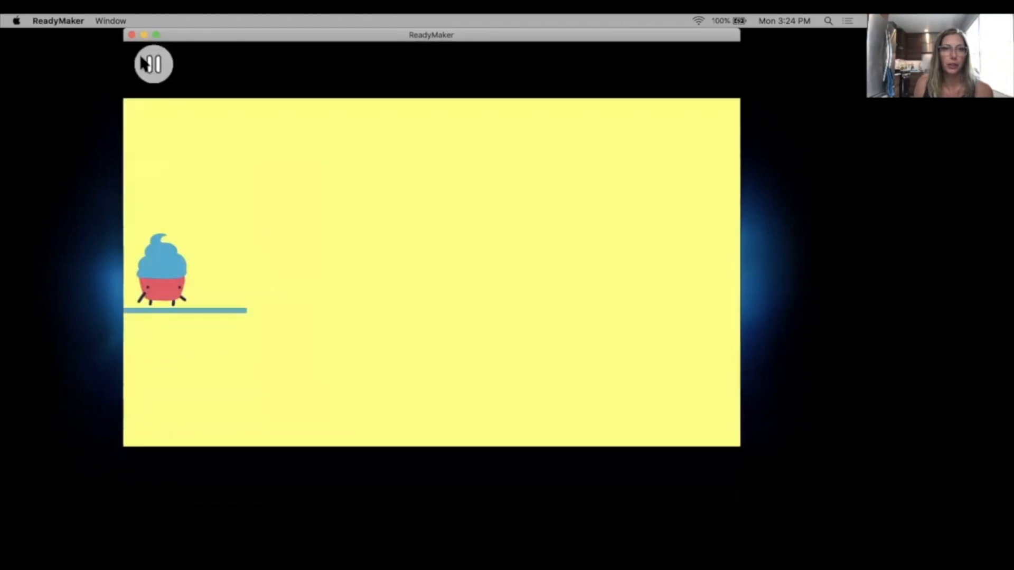
key(w)
key(d)
key(a)
key(d)
key(w)
key(d)
key(a)
key(w)
key(w)
key(a)
key(w)
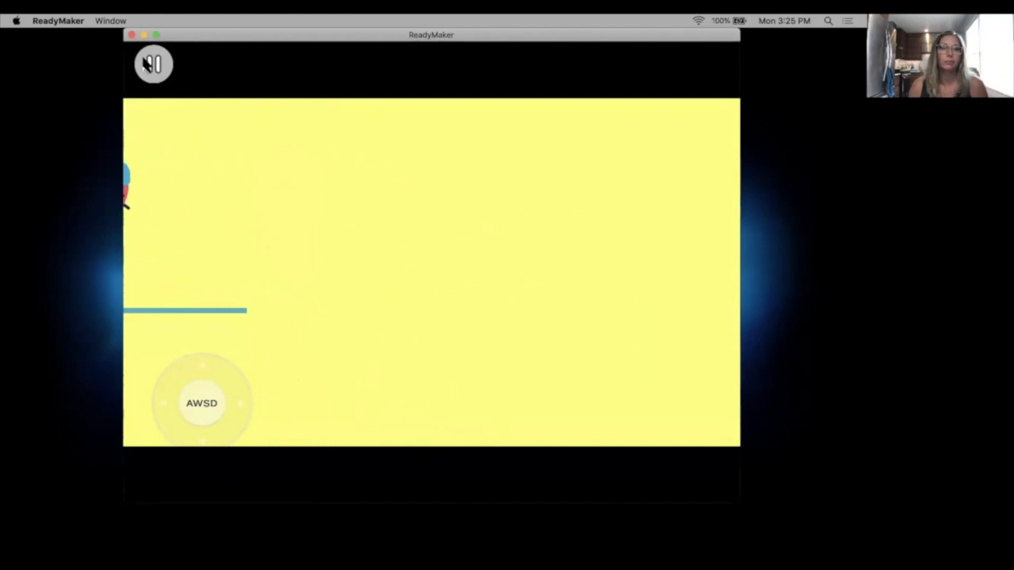
click(150, 63)
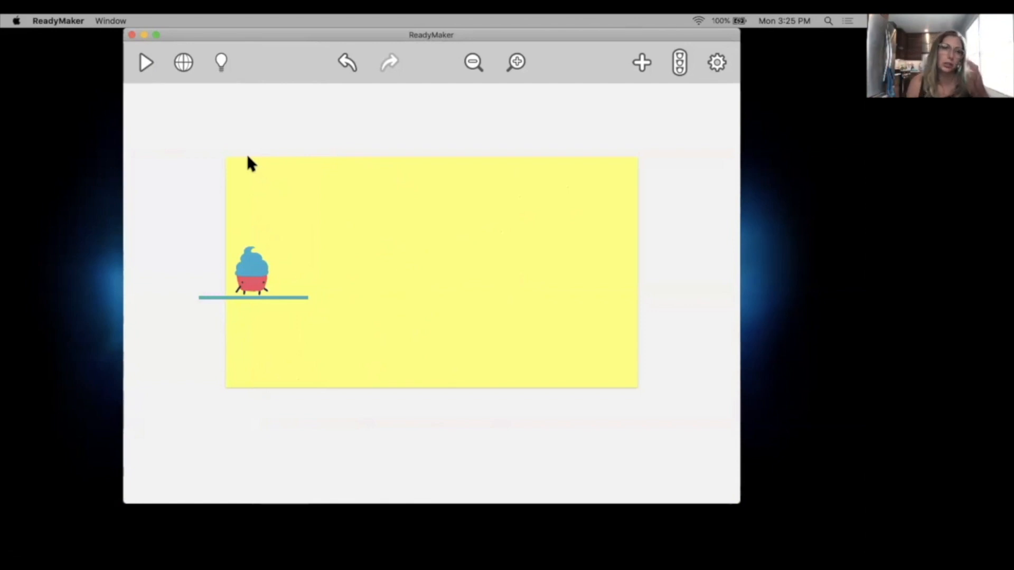
Step: Set Cupcake Carl's Control Pad directions to Left & Right and turn on its Physics option
click(246, 295)
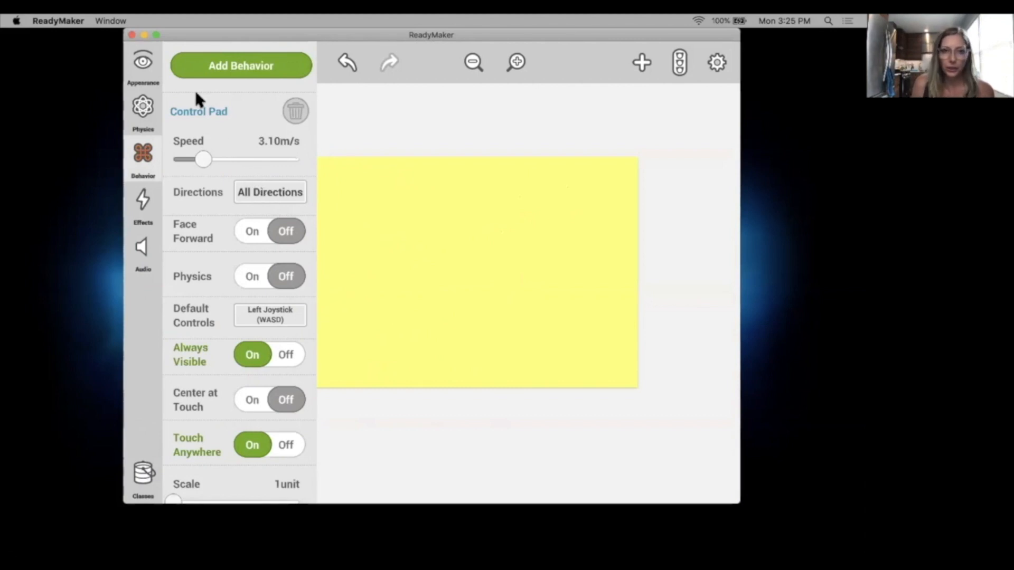
click(273, 197)
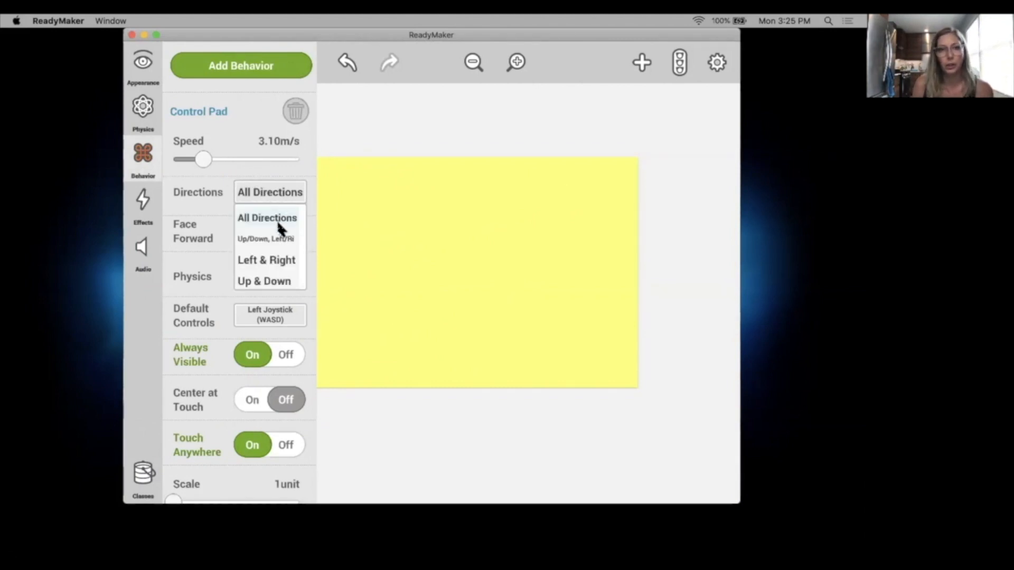
click(285, 261)
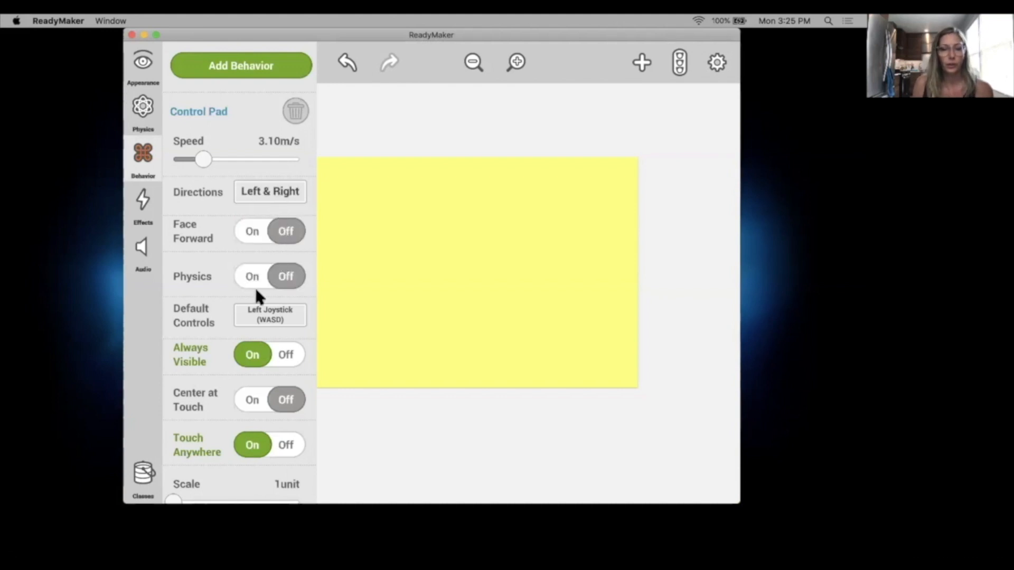
click(283, 282)
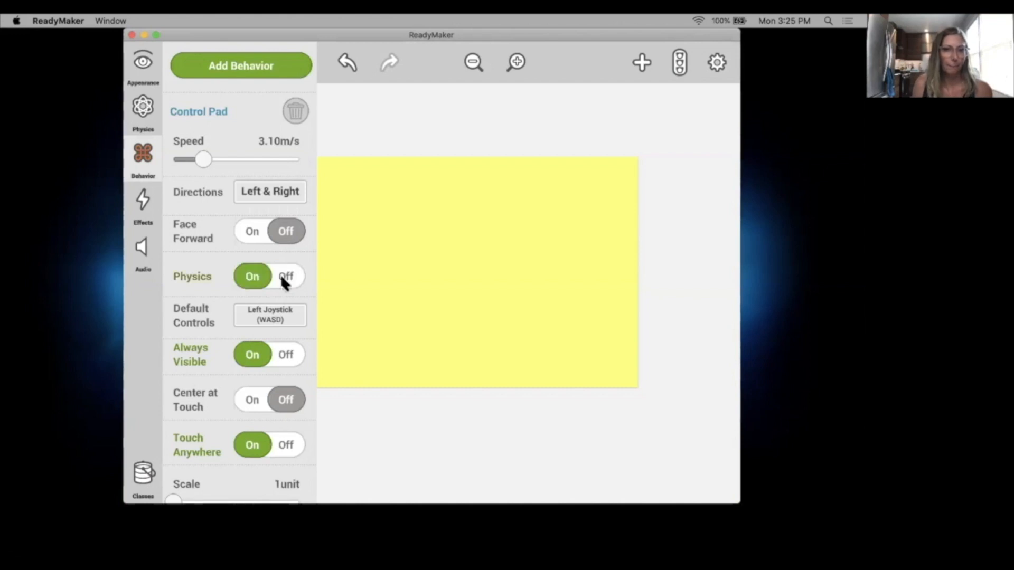
Step: Review the Default Controls choices of the Control Pad, keeping Left Joystick (WASD)
click(283, 316)
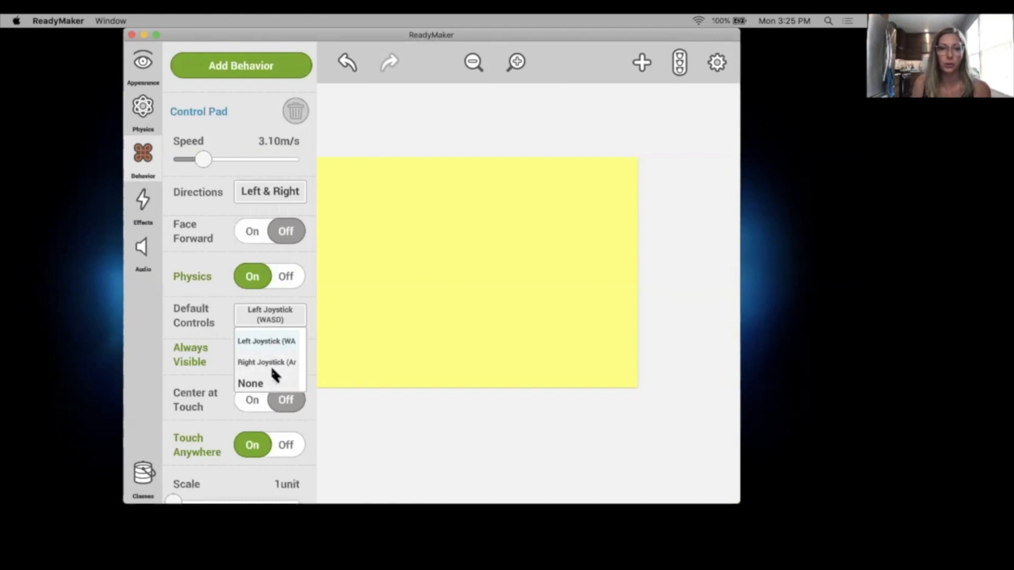
click(275, 338)
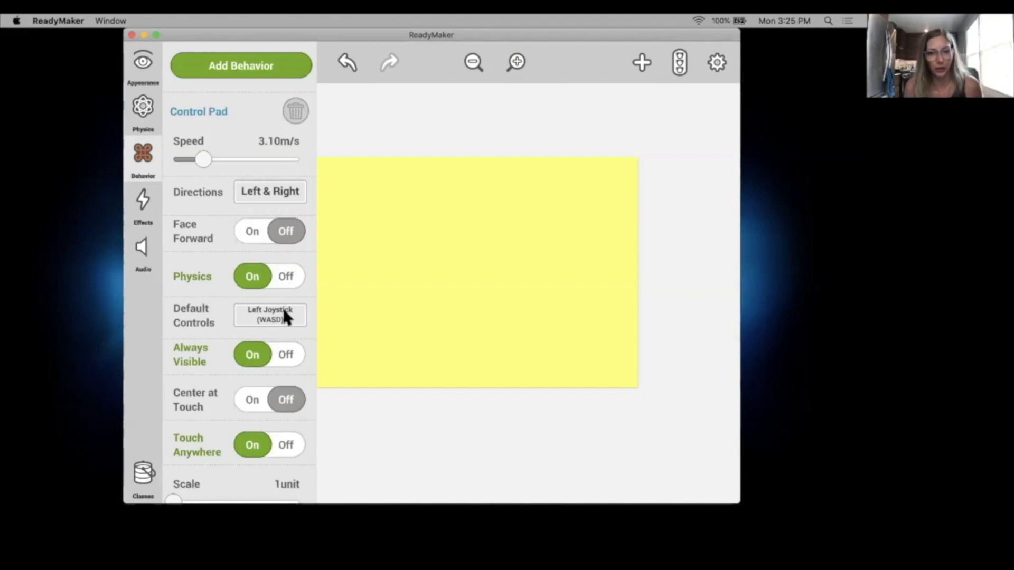
click(285, 317)
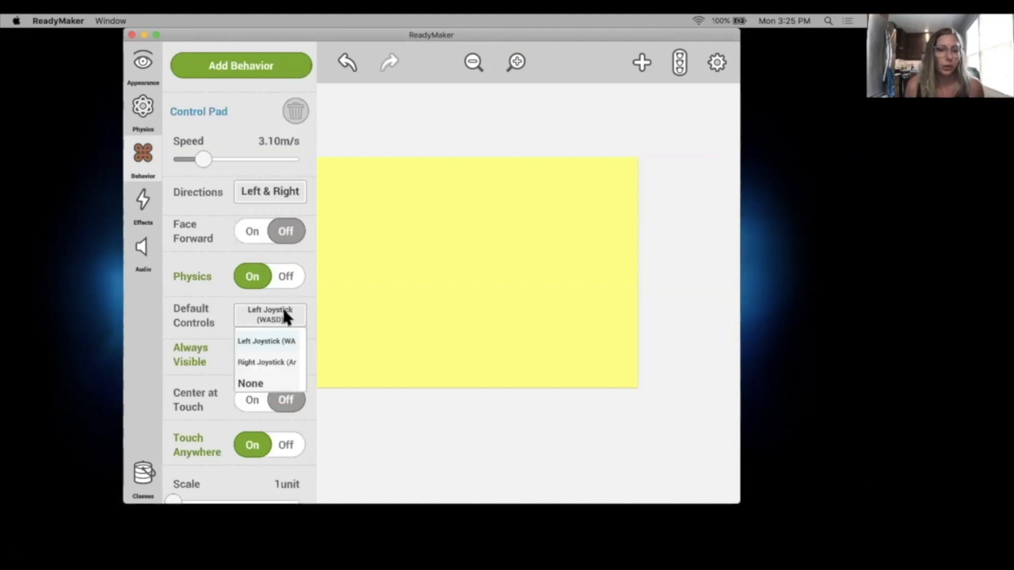
click(278, 309)
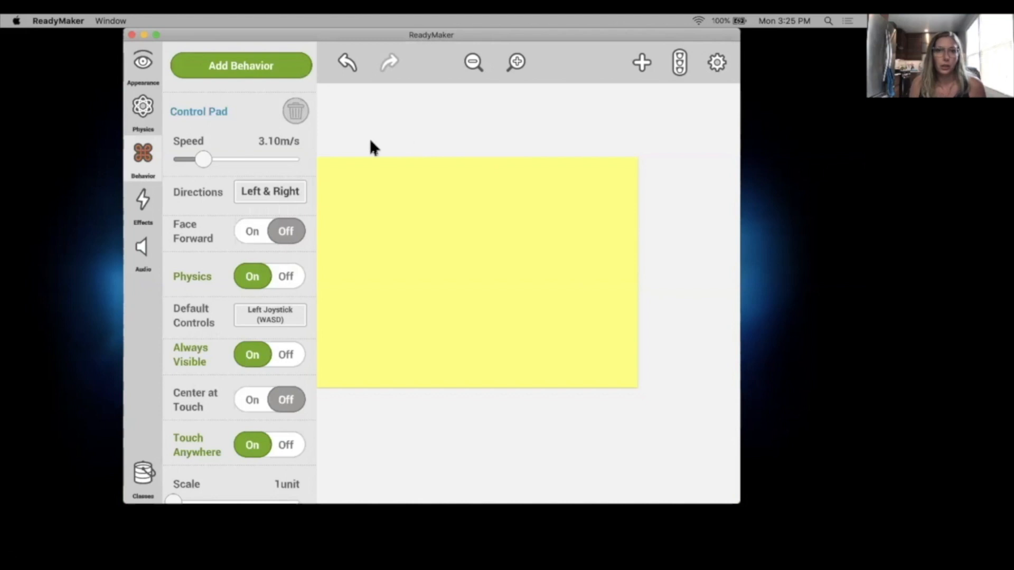
Step: Preview the game and test moving Cupcake Carl with the on-screen joystick
click(369, 154)
click(142, 64)
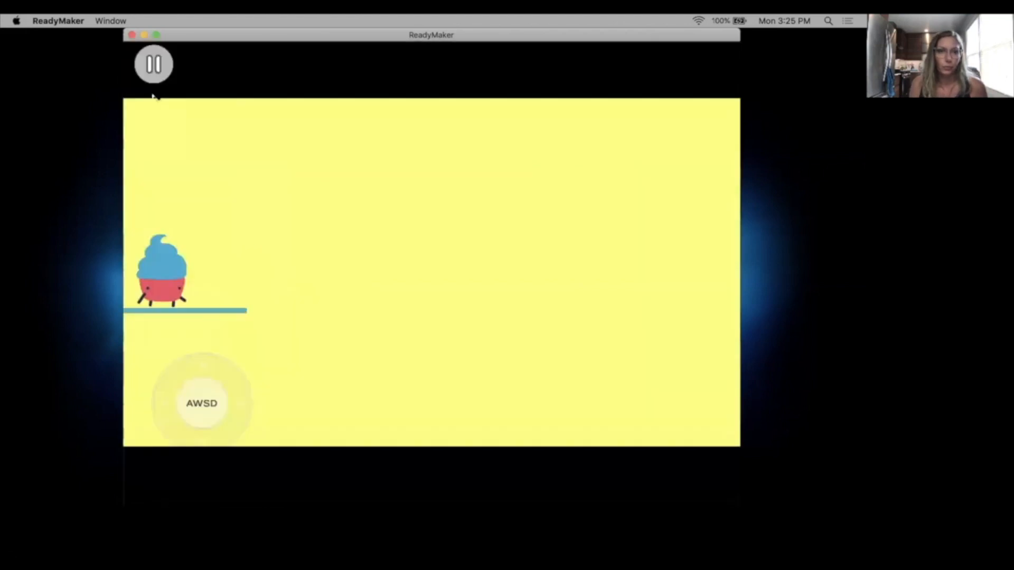
drag(221, 401, 202, 339)
click(153, 64)
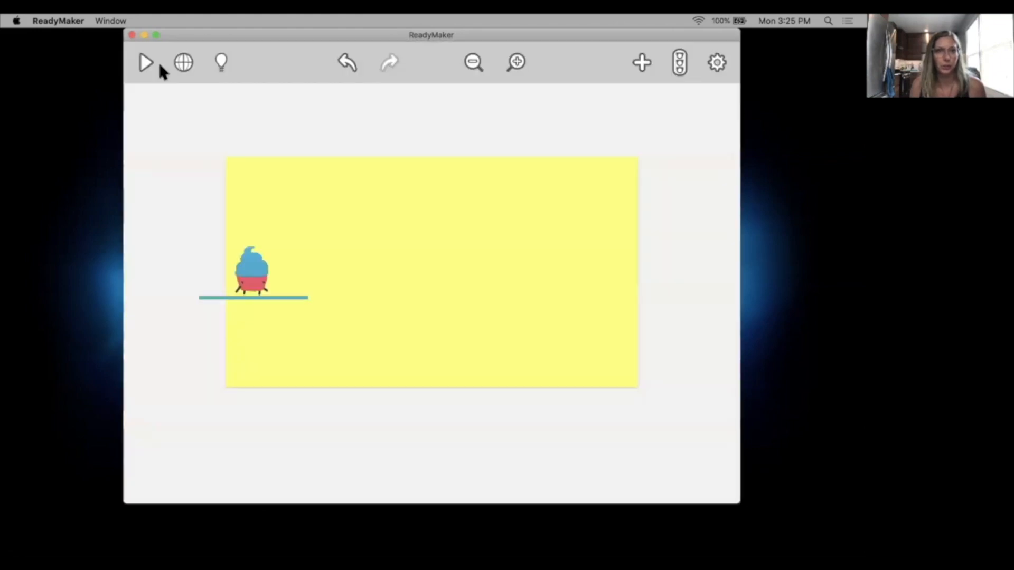
Step: Set the Joystick Color of Cupcake Carl's Control Pad to pink, hex FF3C97
click(249, 270)
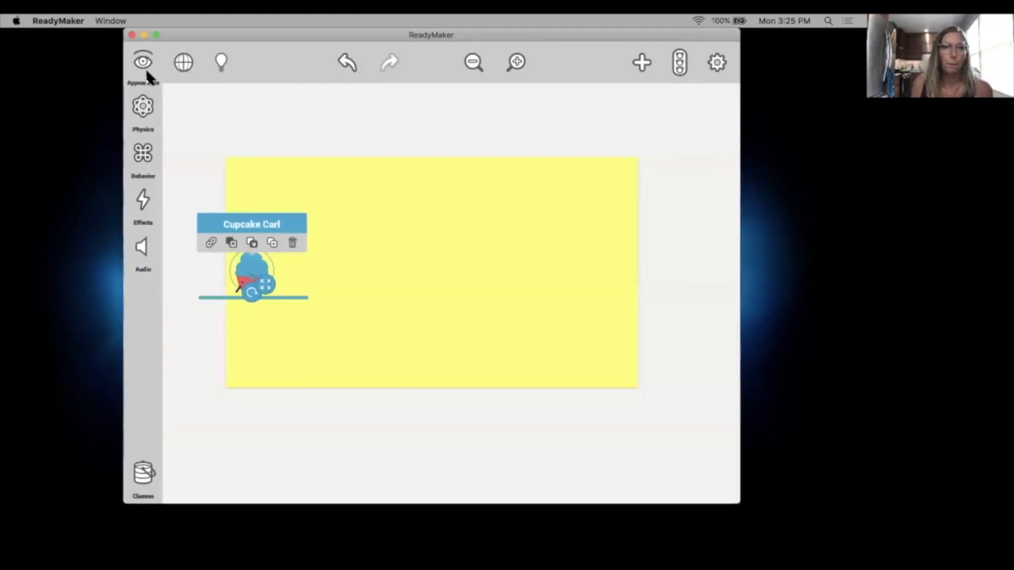
click(143, 152)
scroll(212, 245, down, 5)
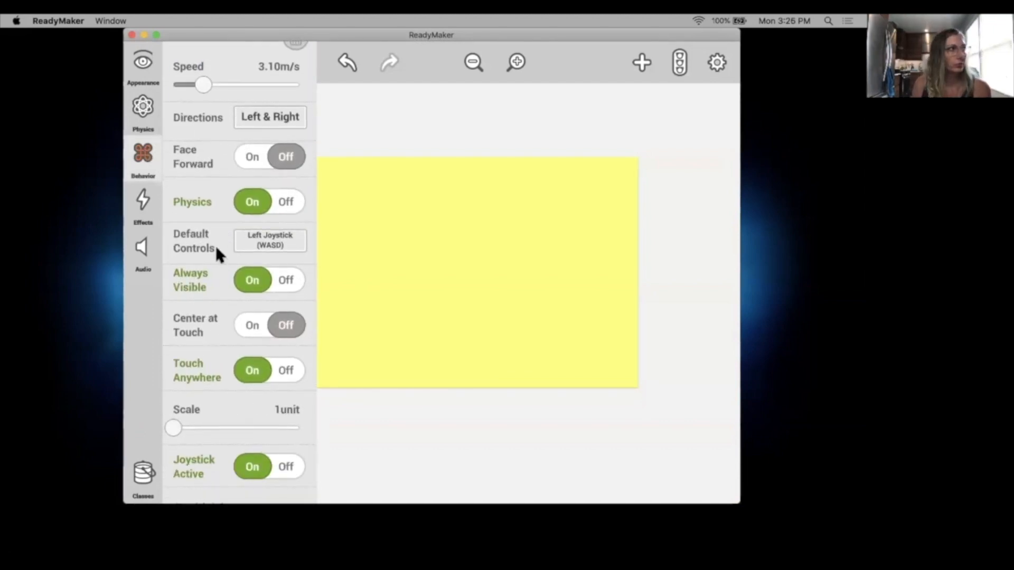
scroll(218, 225, down, 1)
scroll(218, 225, down, 1)
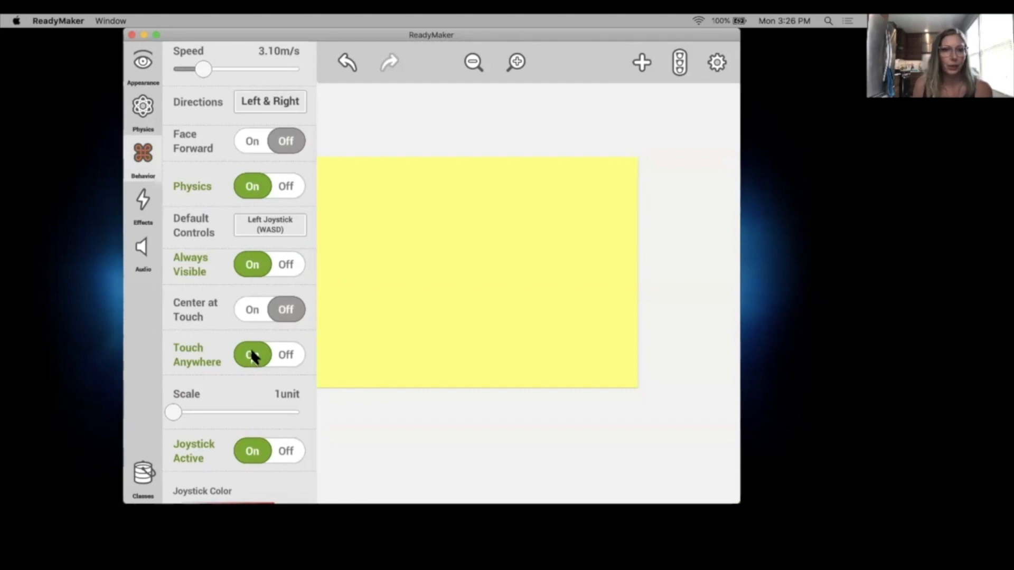
scroll(254, 354, down, 5)
scroll(264, 340, down, 5)
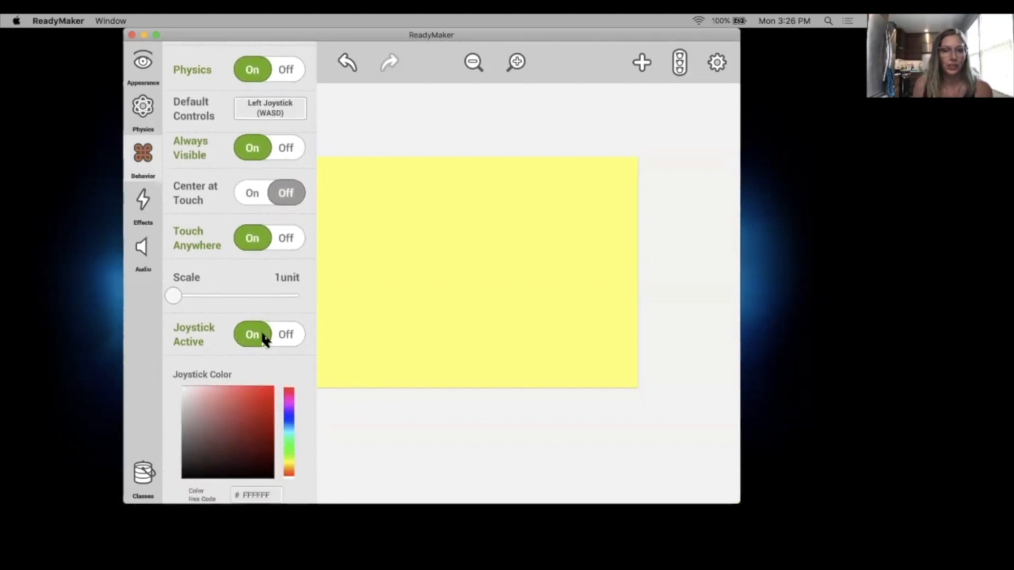
scroll(242, 375, down, 3)
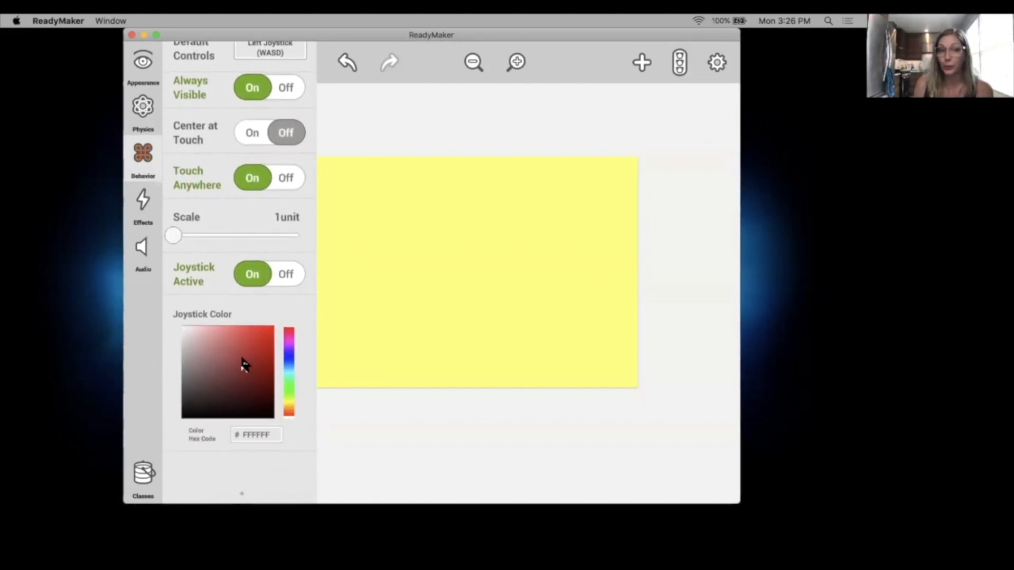
drag(289, 342, 290, 333)
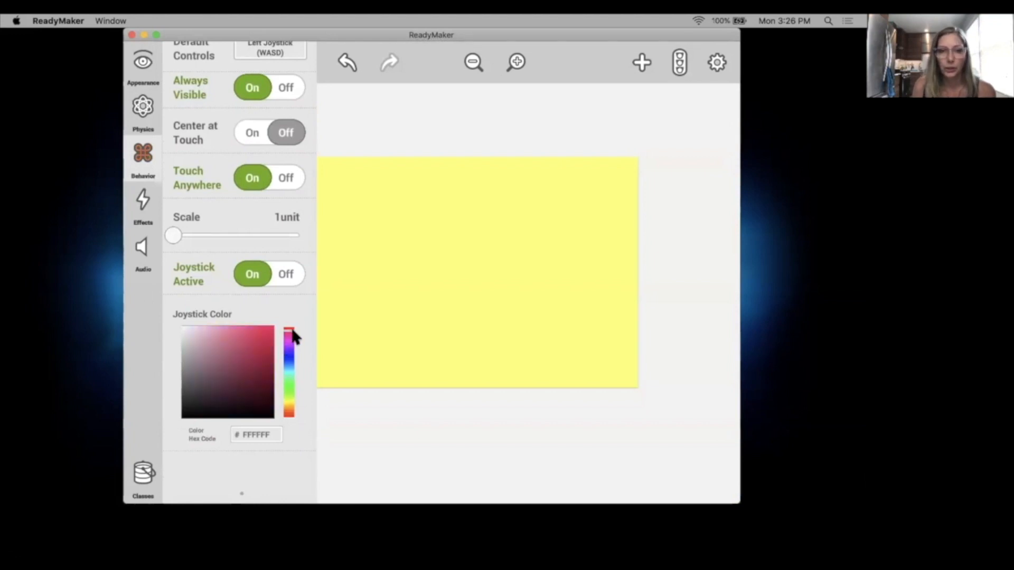
click(234, 332)
click(248, 324)
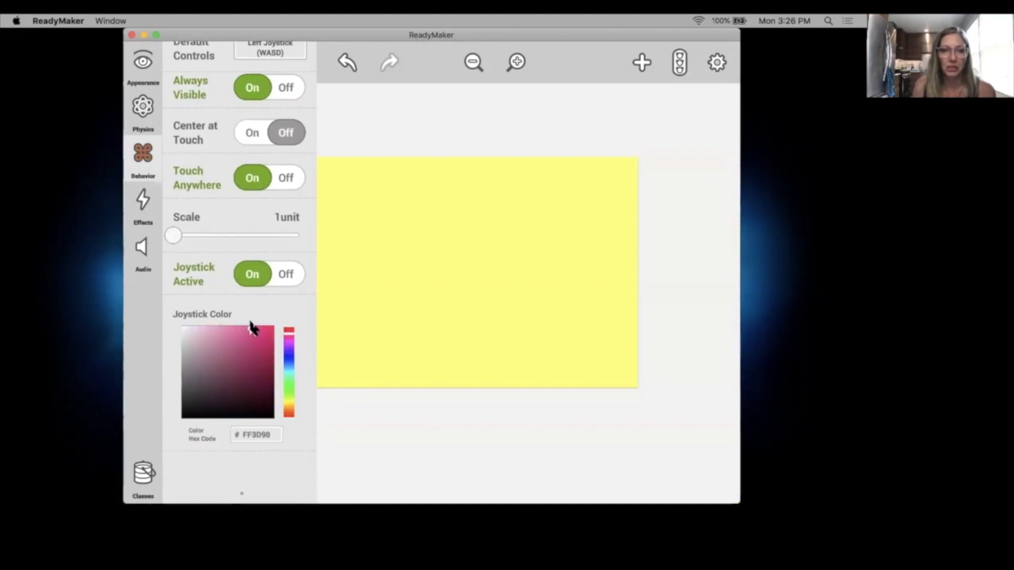
Step: Preview the game to check the recolored joystick, then return to editing
click(359, 423)
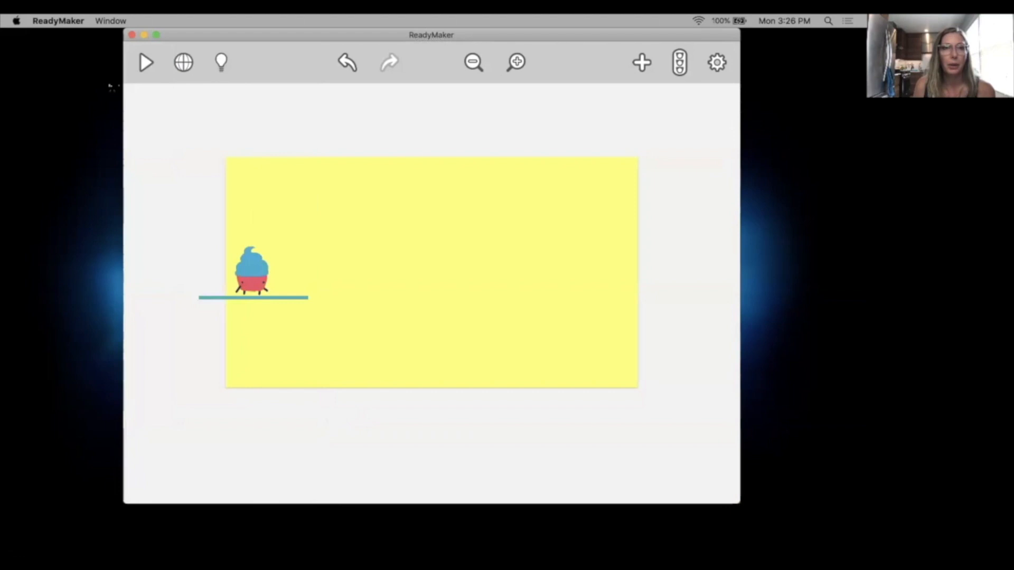
click(145, 64)
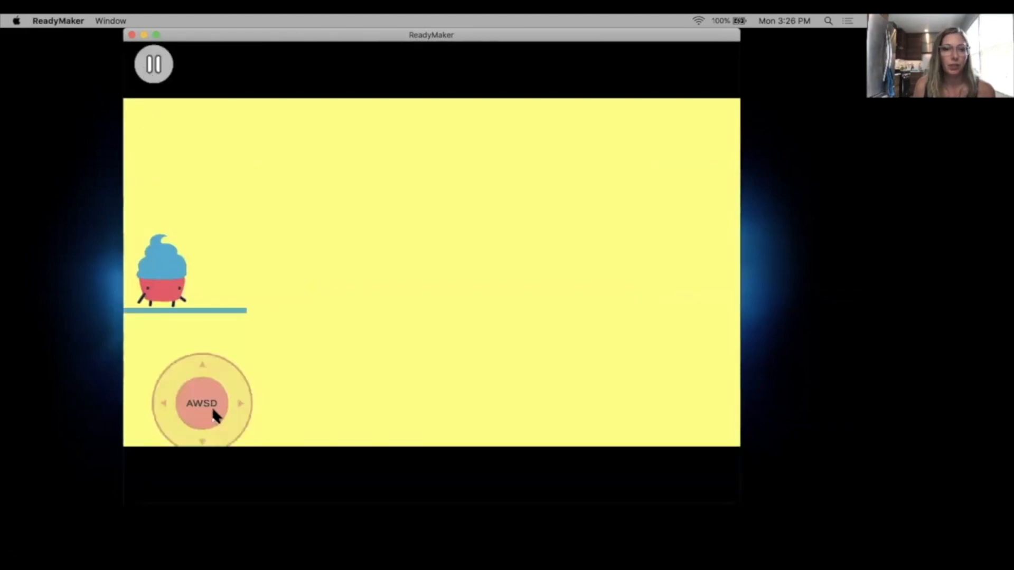
click(152, 71)
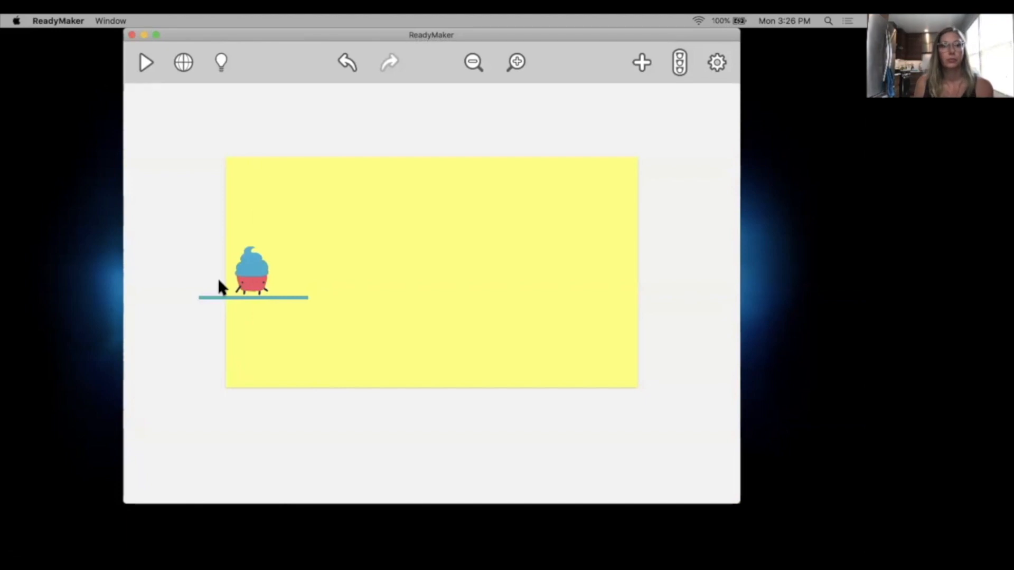
Step: Review the Control Pad settings of Cupcake Carl down to the Joystick Color
click(253, 276)
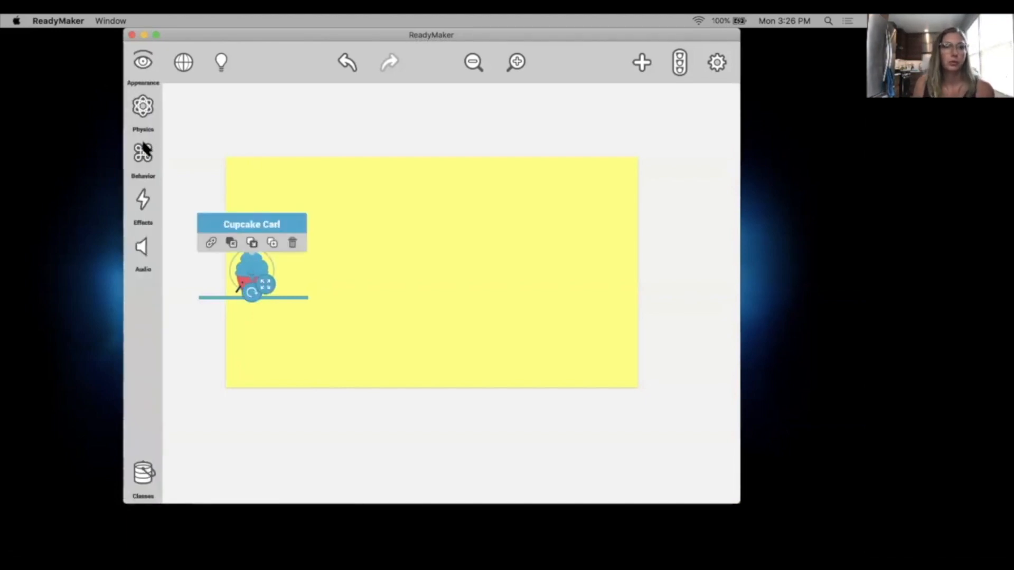
click(152, 152)
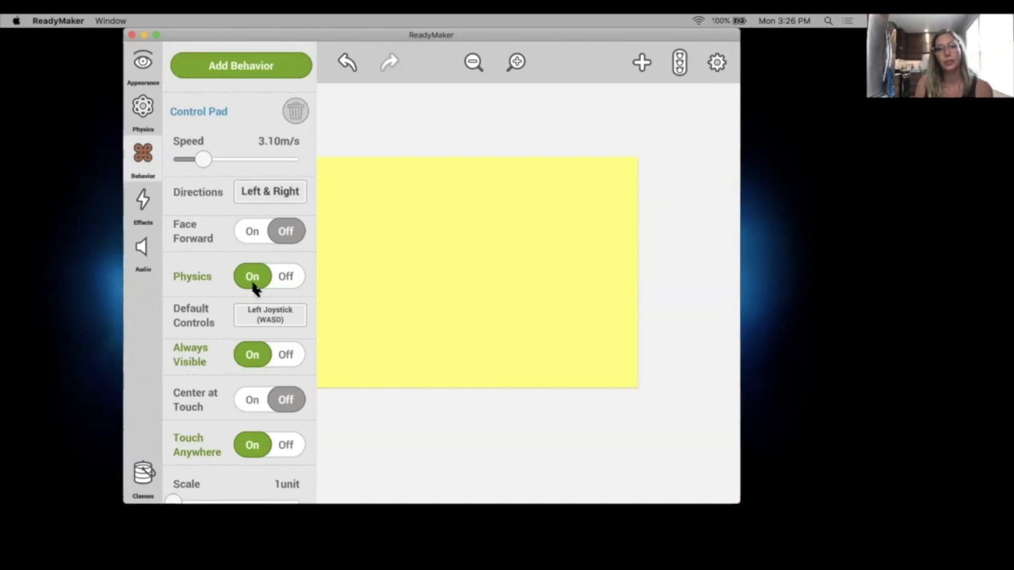
scroll(245, 352, down, 3)
scroll(243, 351, down, 7)
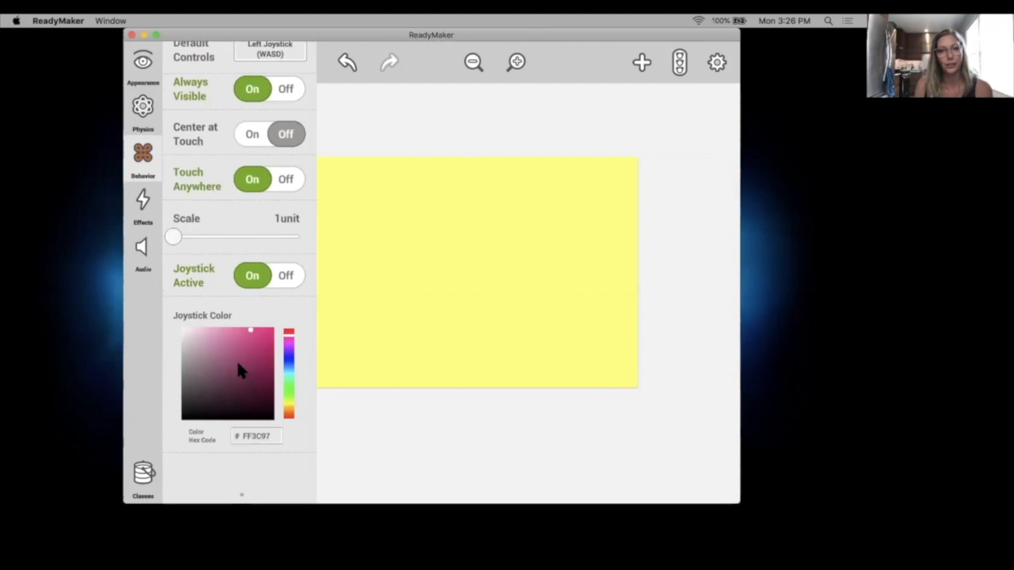
scroll(241, 372, down, 1)
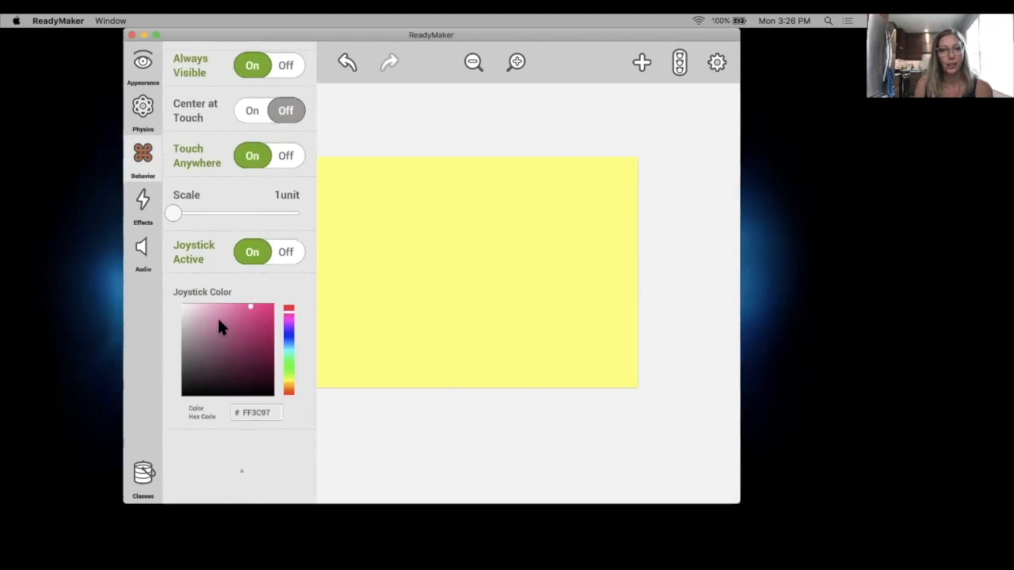
click(366, 221)
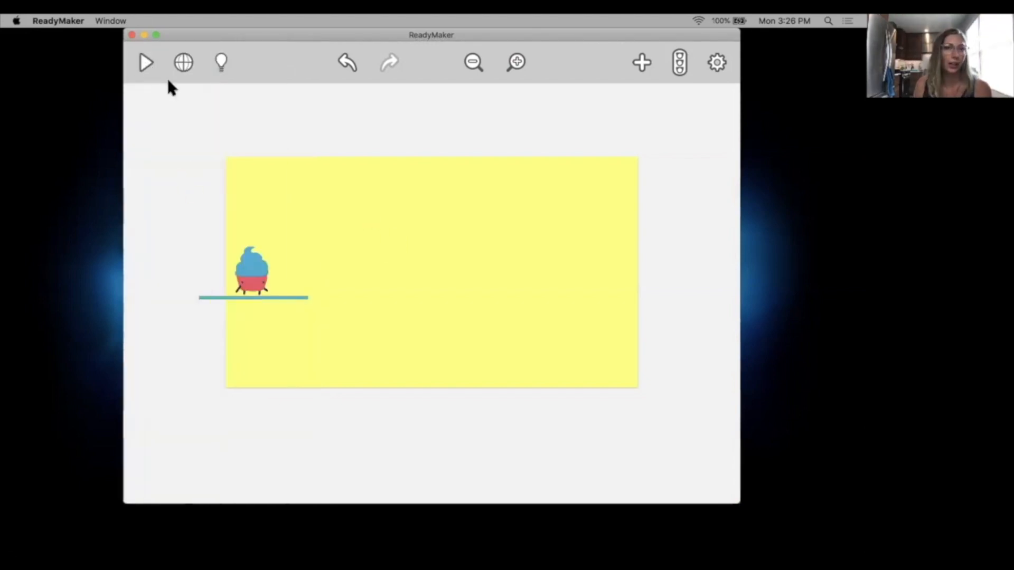
Step: Preview the game and test moving Cupcake Carl left and right with the joystick and the A and D controls, then return to editing
click(143, 60)
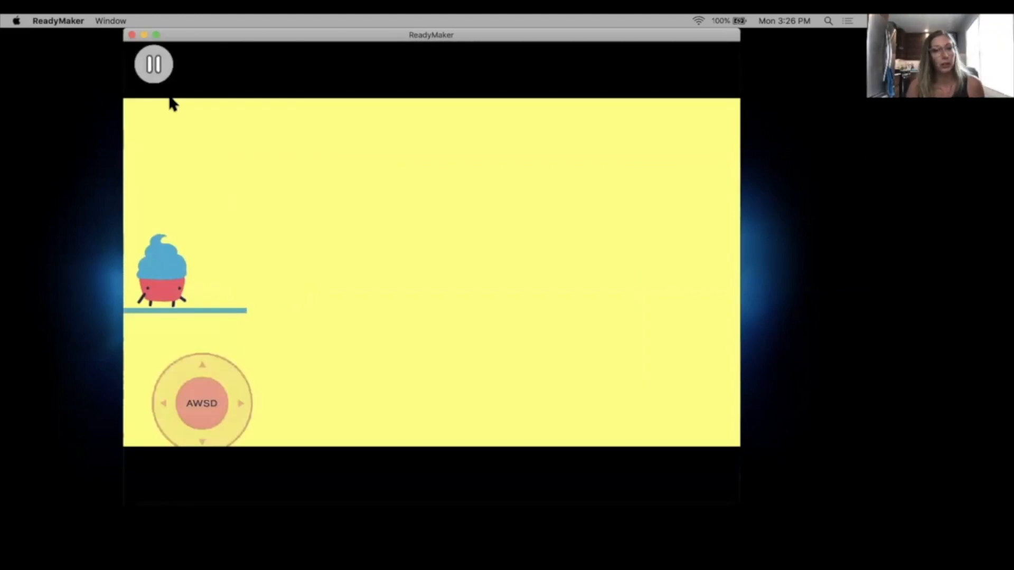
drag(205, 394, 126, 401)
key(d)
key(a)
key(d)
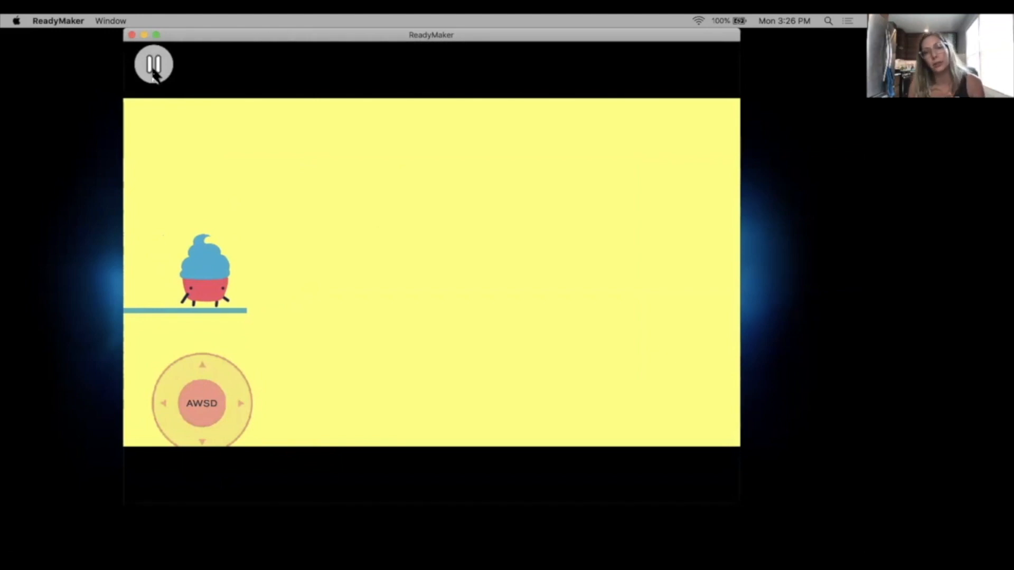
click(154, 66)
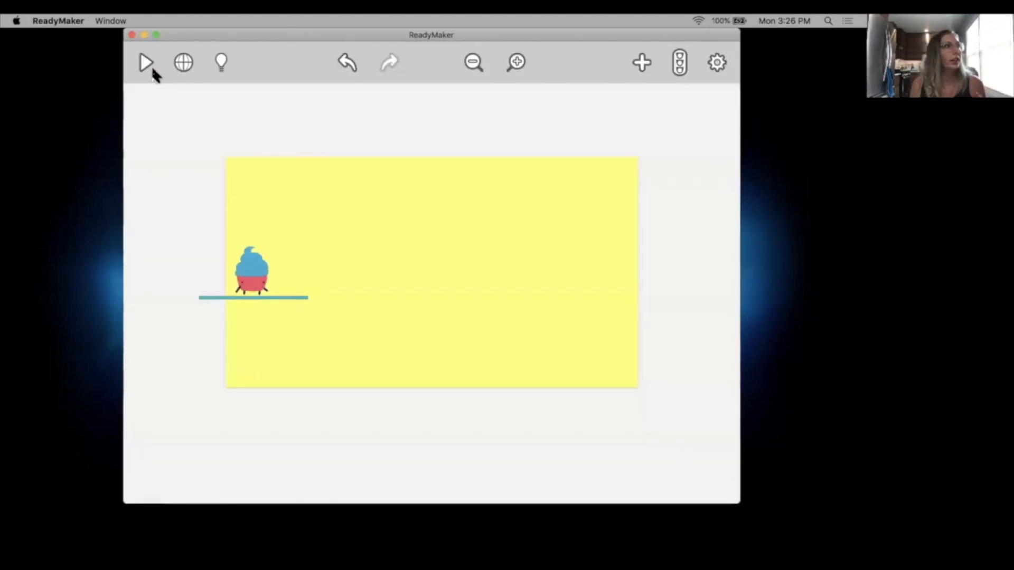
Step: Add the Jump behavior to Cupcake Carl from the Behaviors library
click(248, 267)
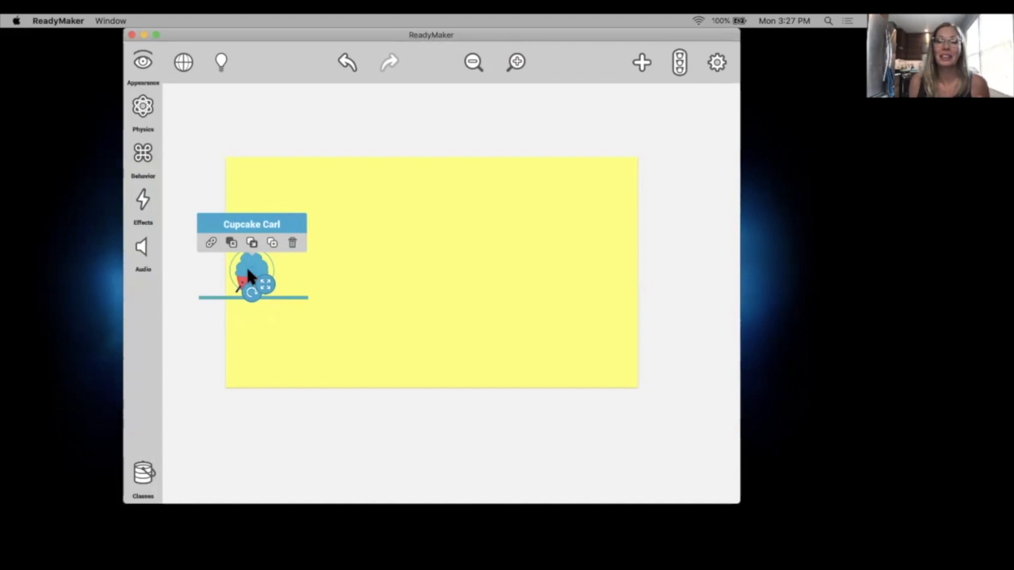
click(311, 153)
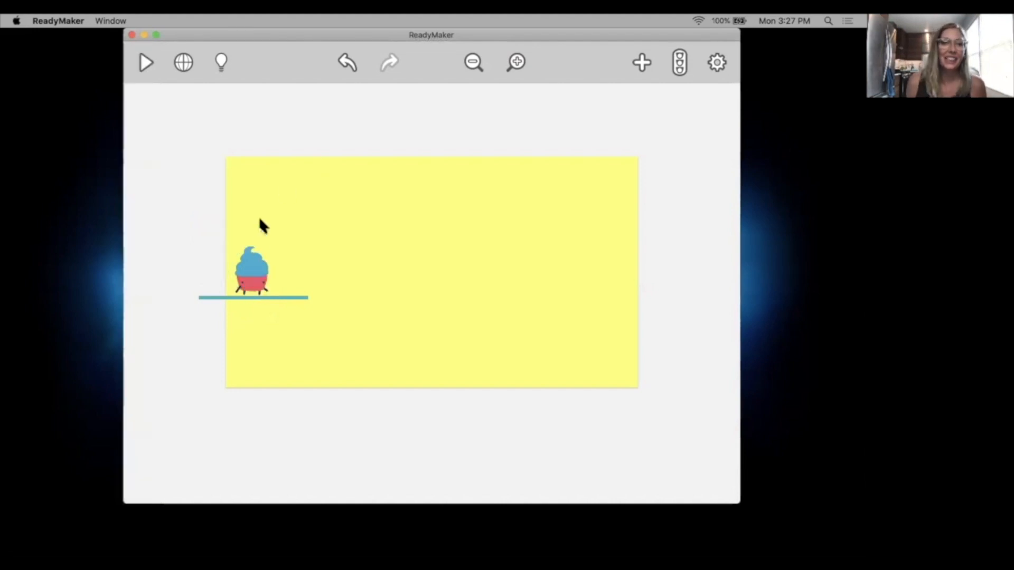
click(251, 259)
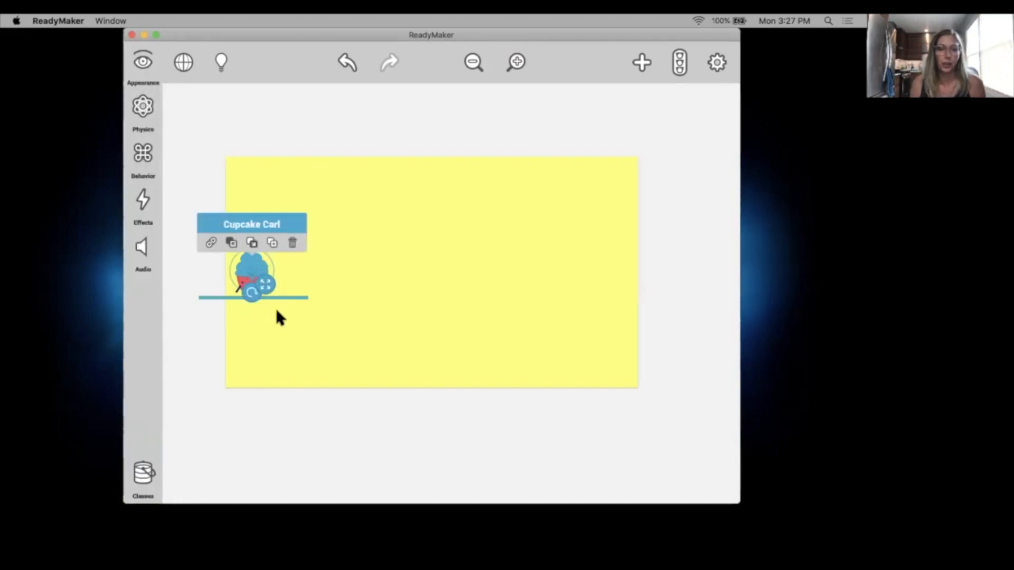
click(143, 159)
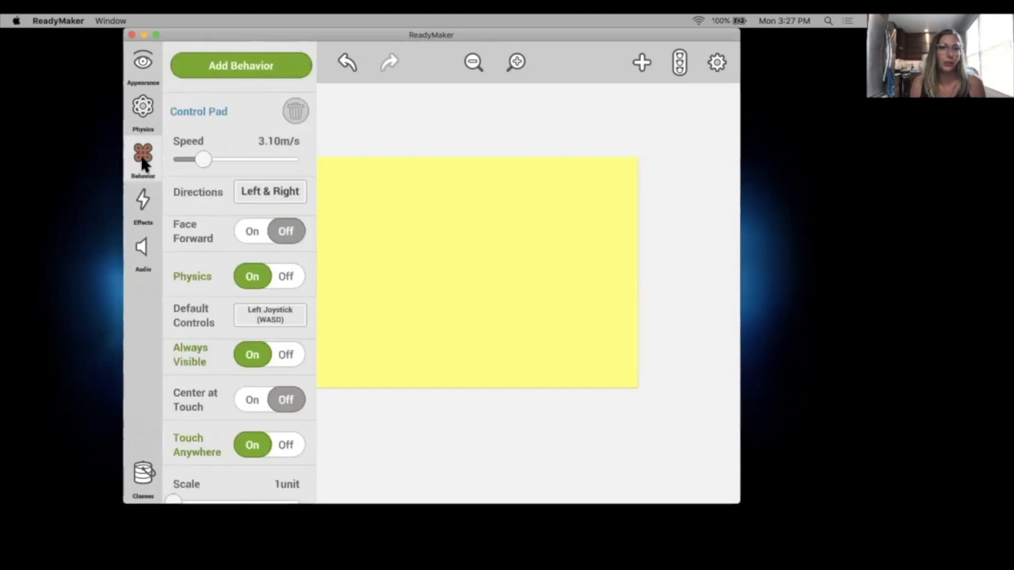
click(236, 67)
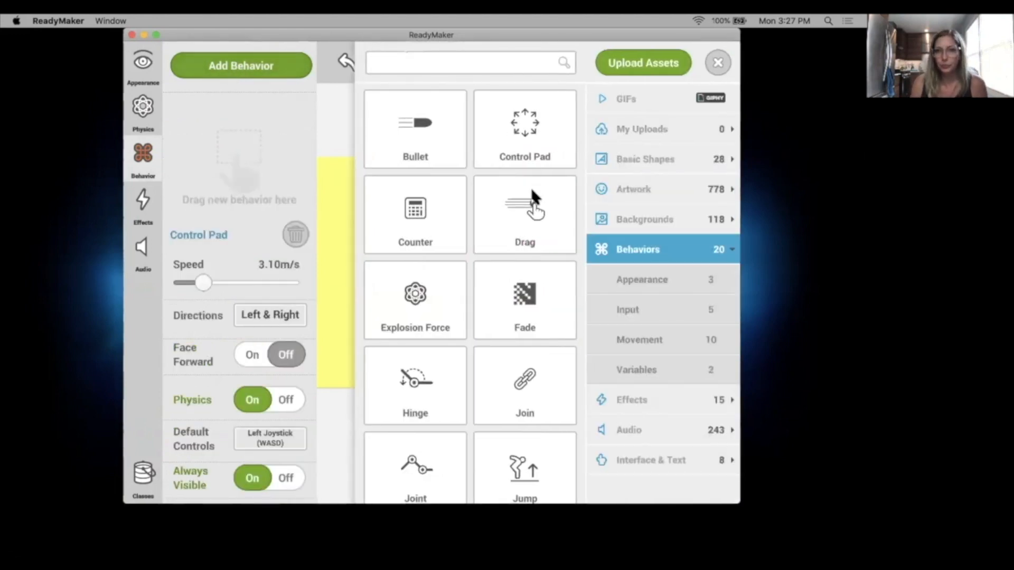
scroll(533, 196, down, 5)
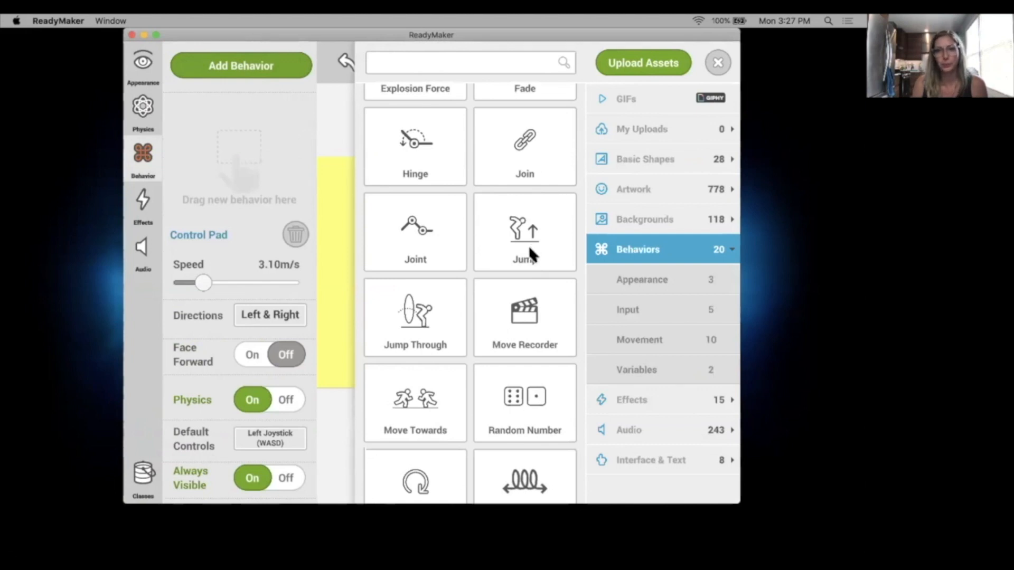
drag(531, 225, 231, 139)
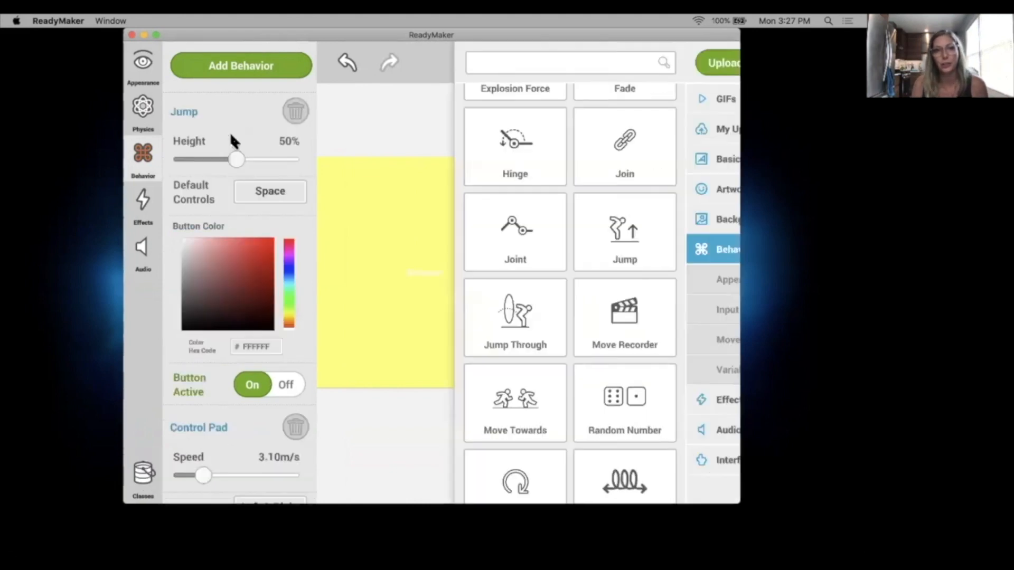
click(719, 63)
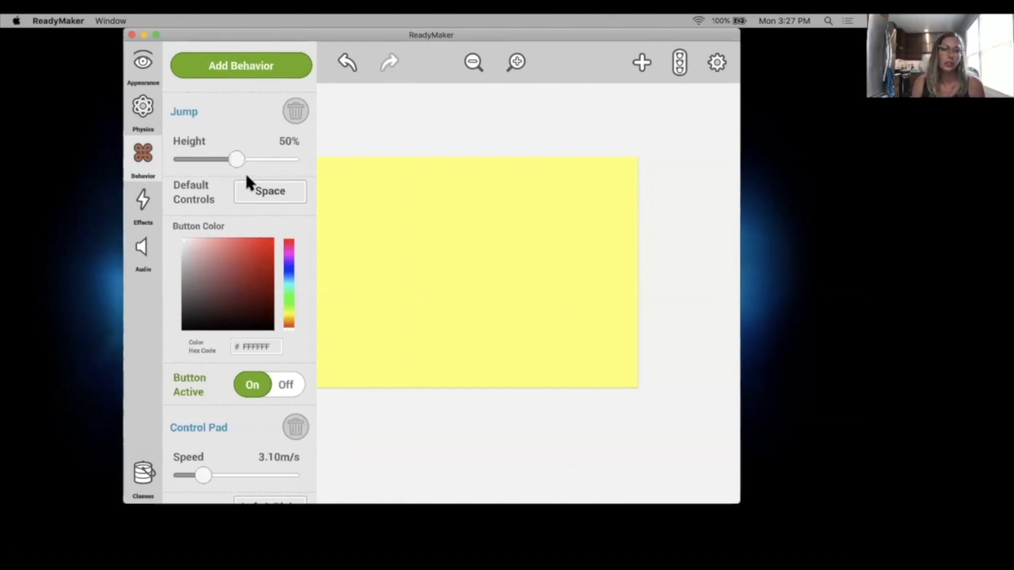
Step: Review the Default Controls choices of the Jump behavior, keeping Space
click(264, 191)
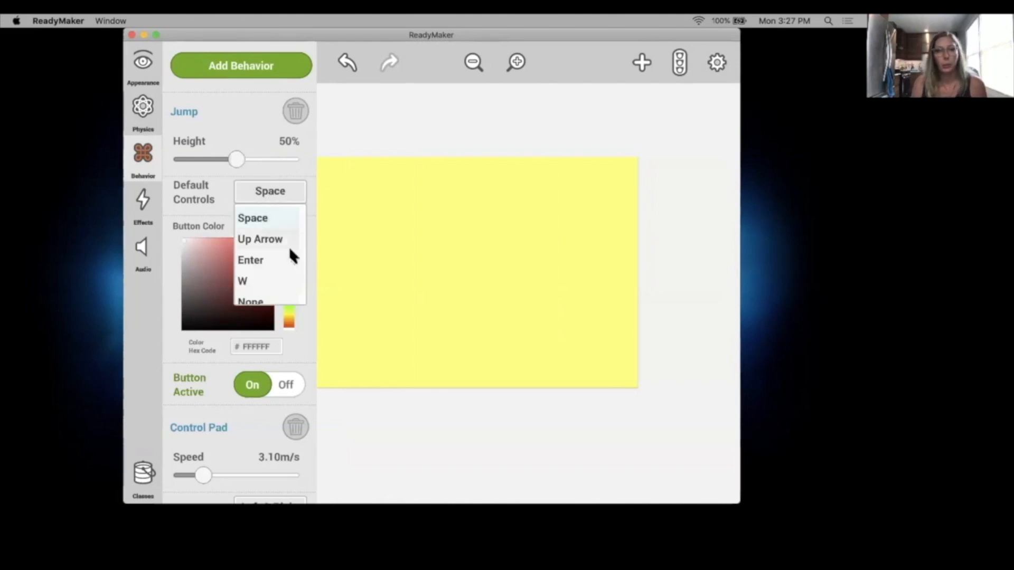
scroll(287, 258, down, 1)
scroll(287, 260, up, 1)
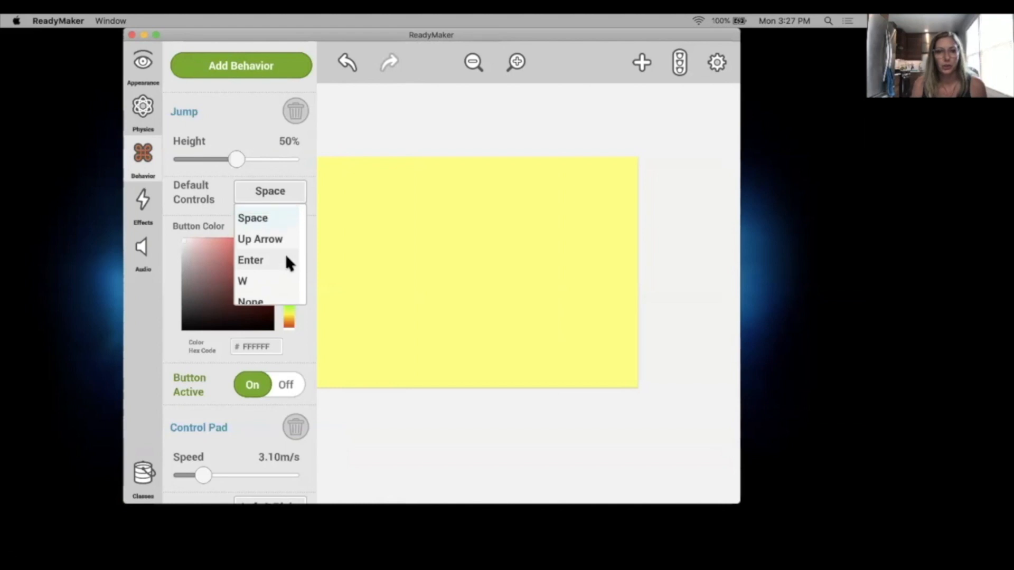
click(280, 218)
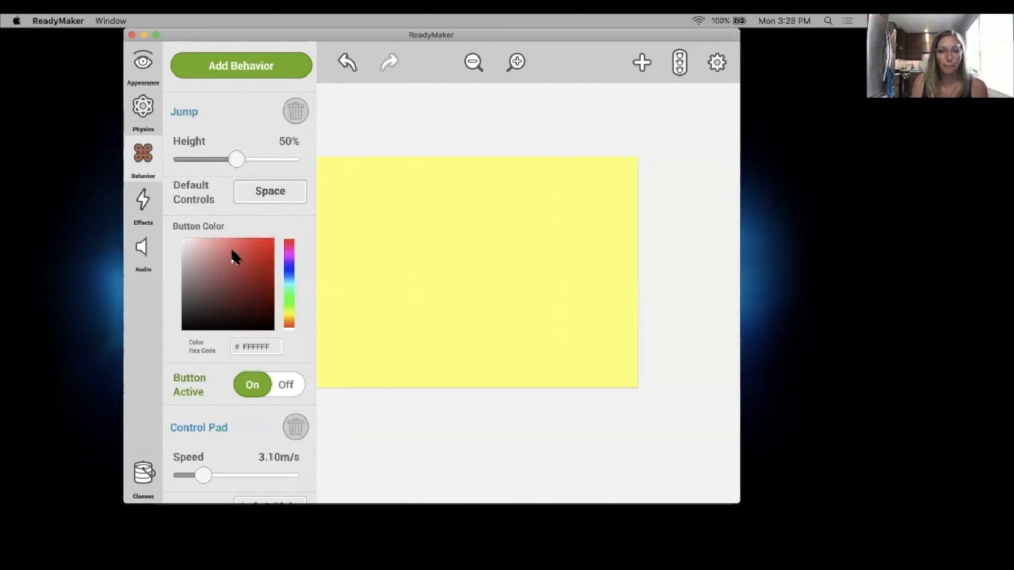
Step: Try a red Button Color, hex FF3D3D, for the Jump behavior
scroll(272, 337, down, 3)
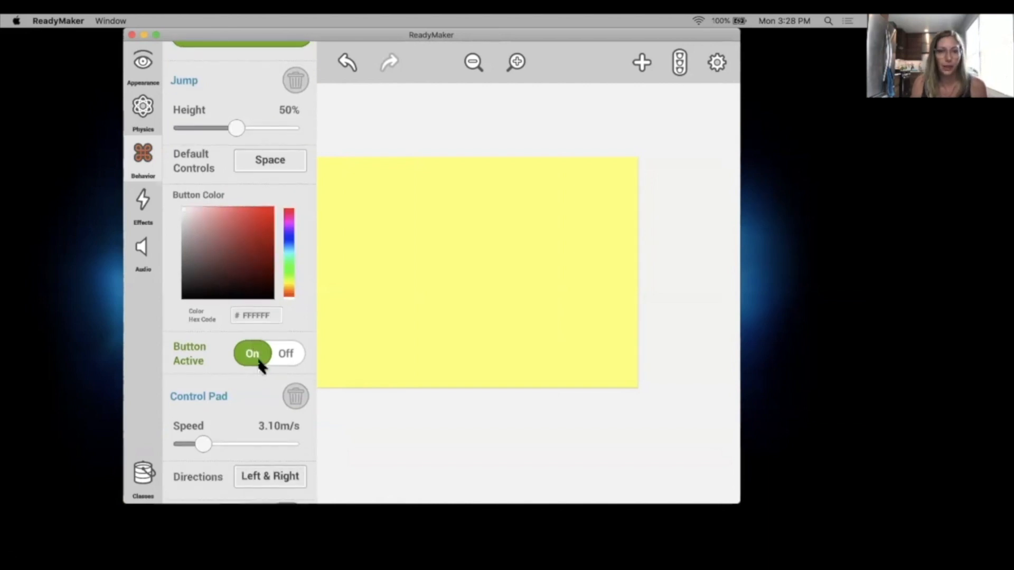
scroll(263, 330, up, 1)
drag(215, 215, 250, 211)
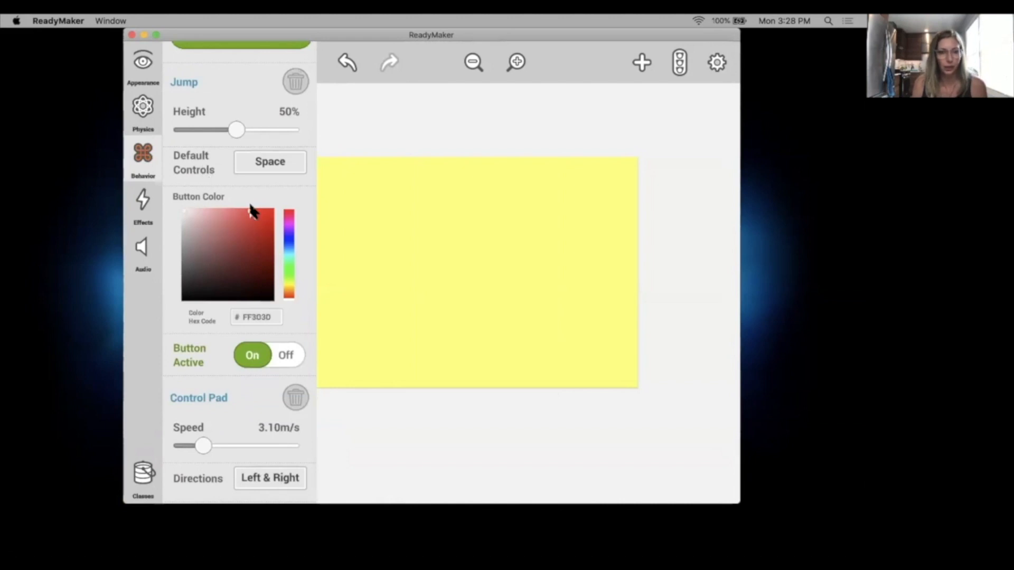
Step: Copy the Control Pad's Joystick Color code and set the Jump behavior's Button Color to the same pink, hex FF3C97
scroll(266, 274, down, 1)
scroll(263, 278, down, 12)
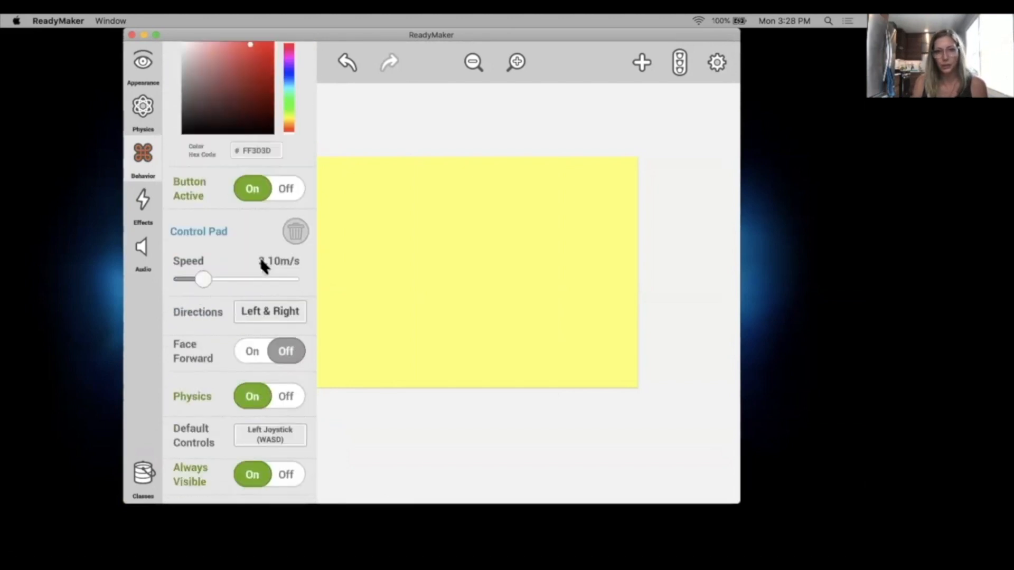
scroll(245, 275, down, 9)
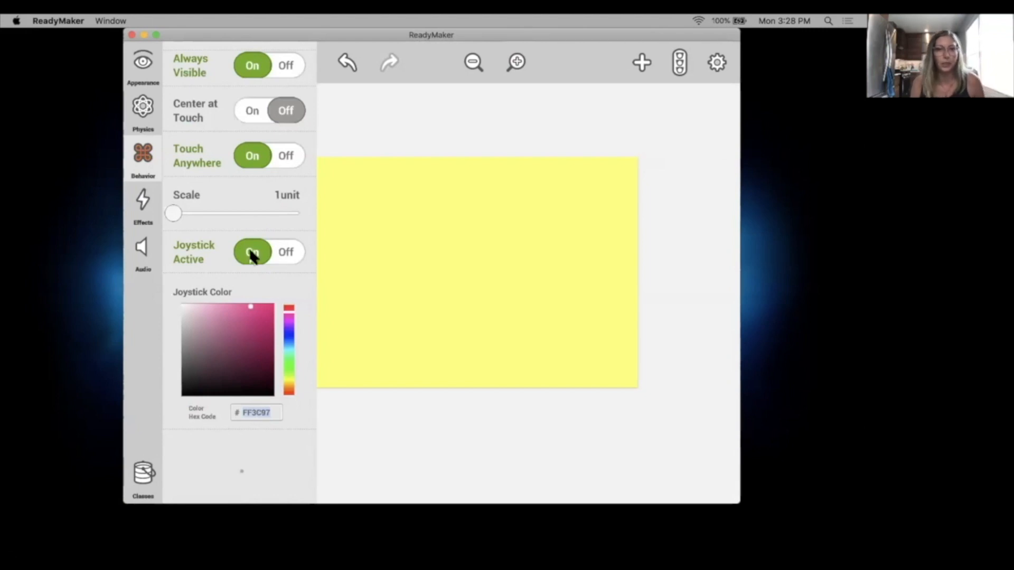
scroll(251, 255, up, 6)
scroll(248, 250, up, 12)
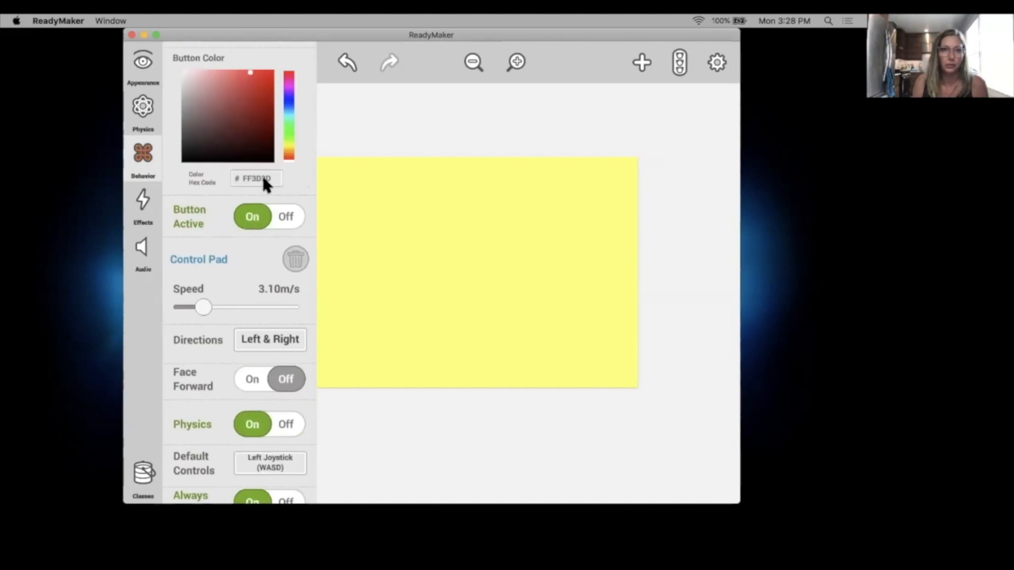
text(FF3C97)
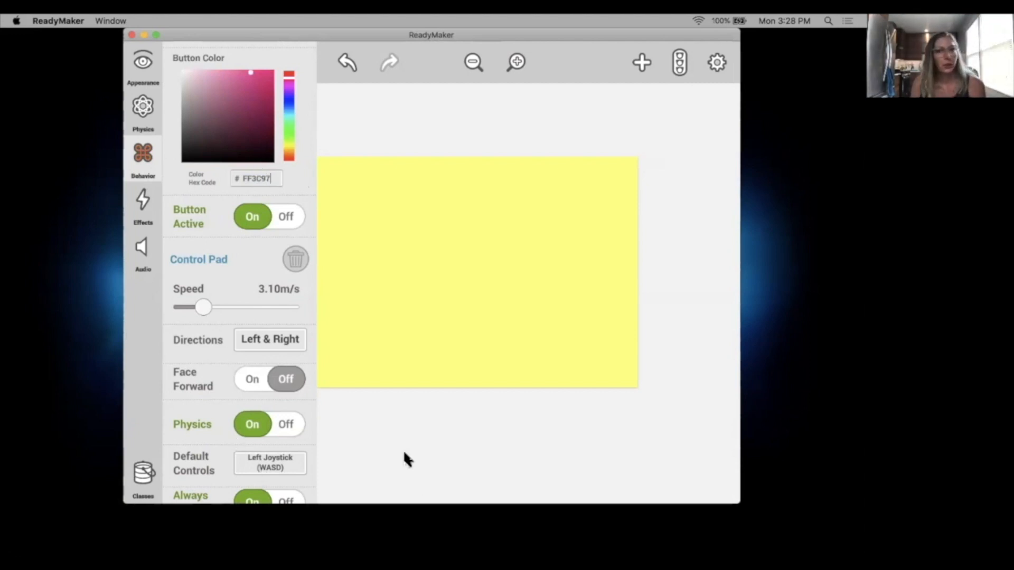
click(368, 137)
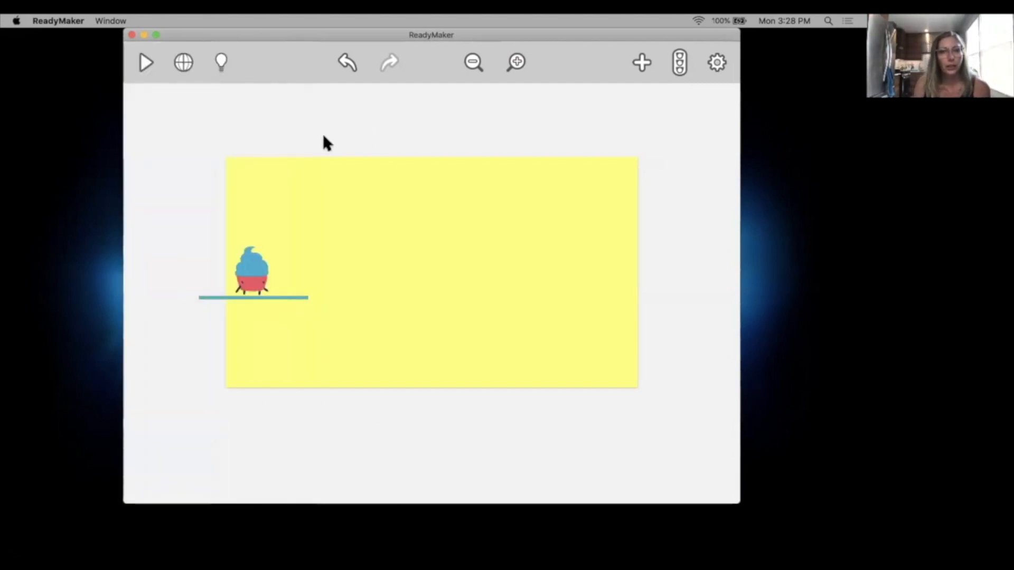
Step: Preview the game and test Cupcake Carl's jumping and sideways movement along the platform, then return to editing
click(144, 57)
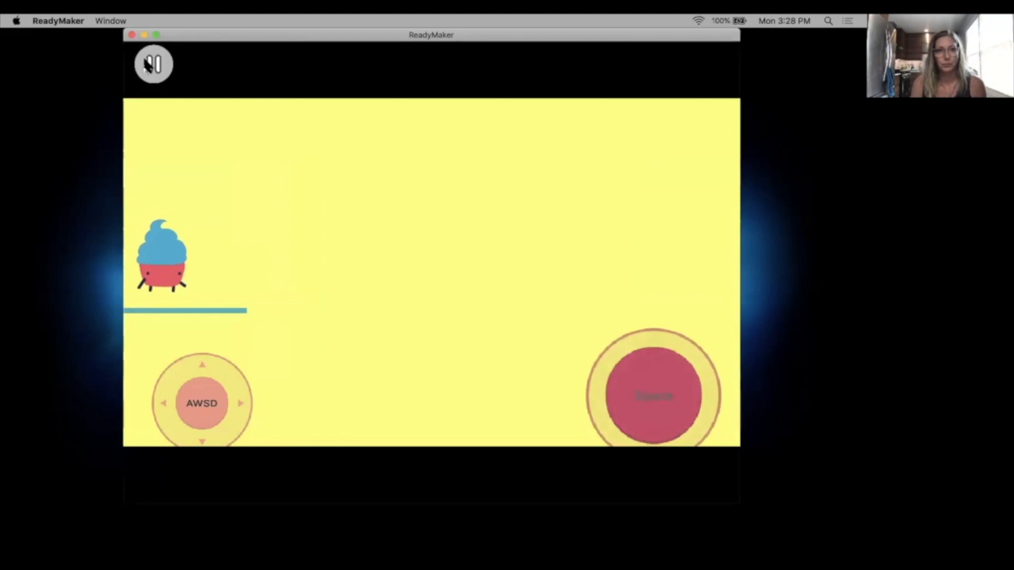
key(space)
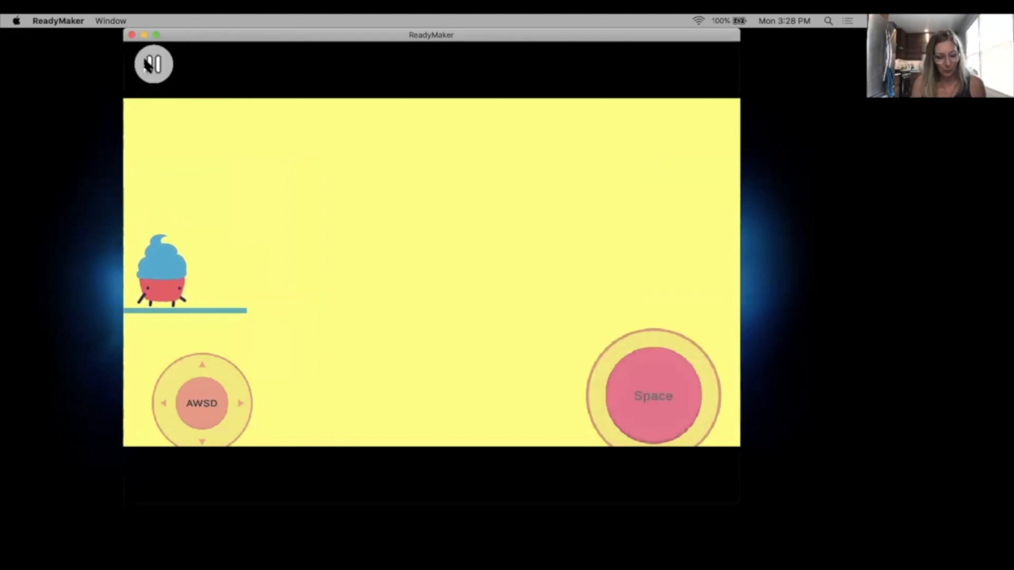
key(space)
key(space)
key(space)
key(space)
key(space)
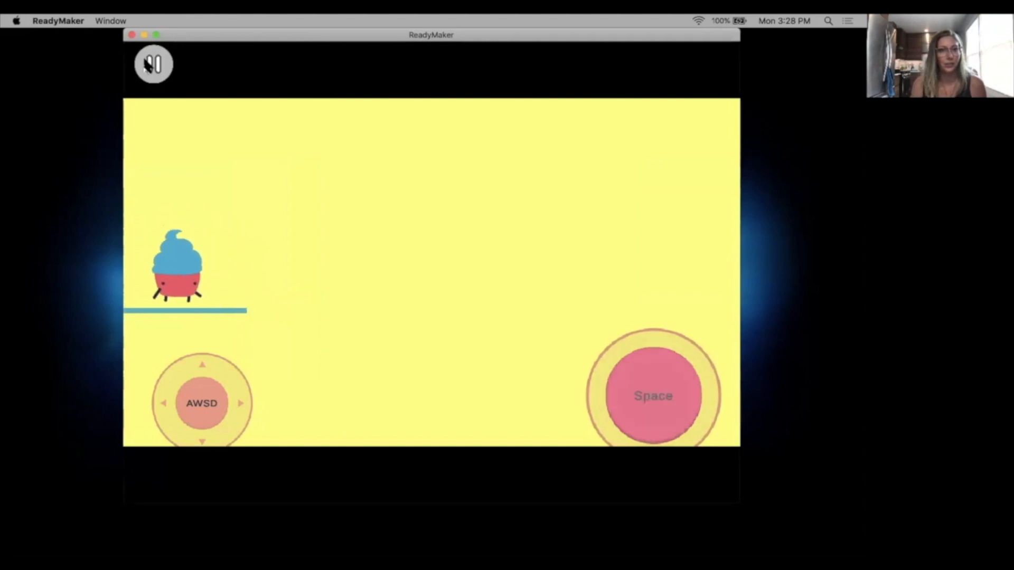
key(space)
key(space)
key(space)
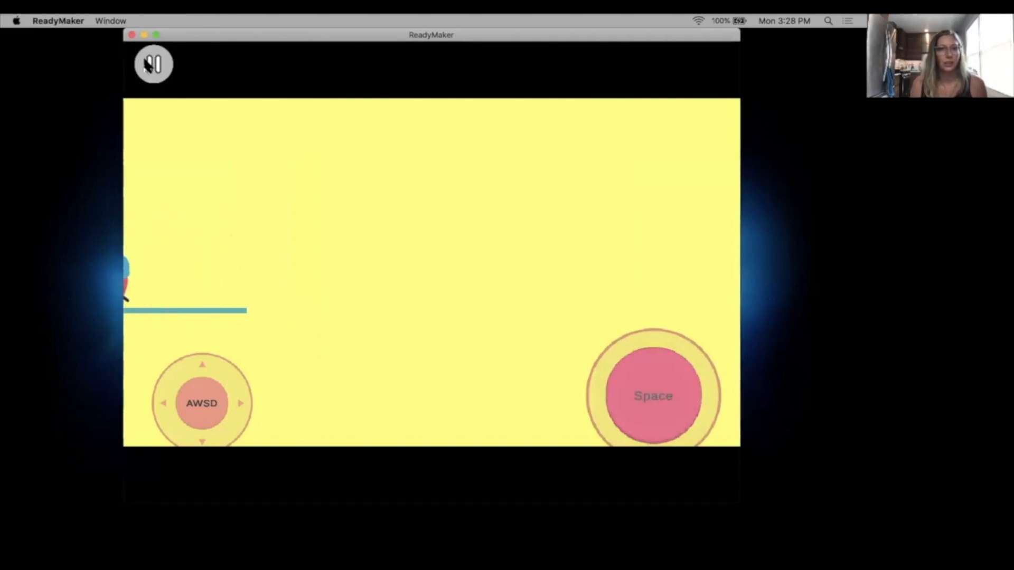
key(d)
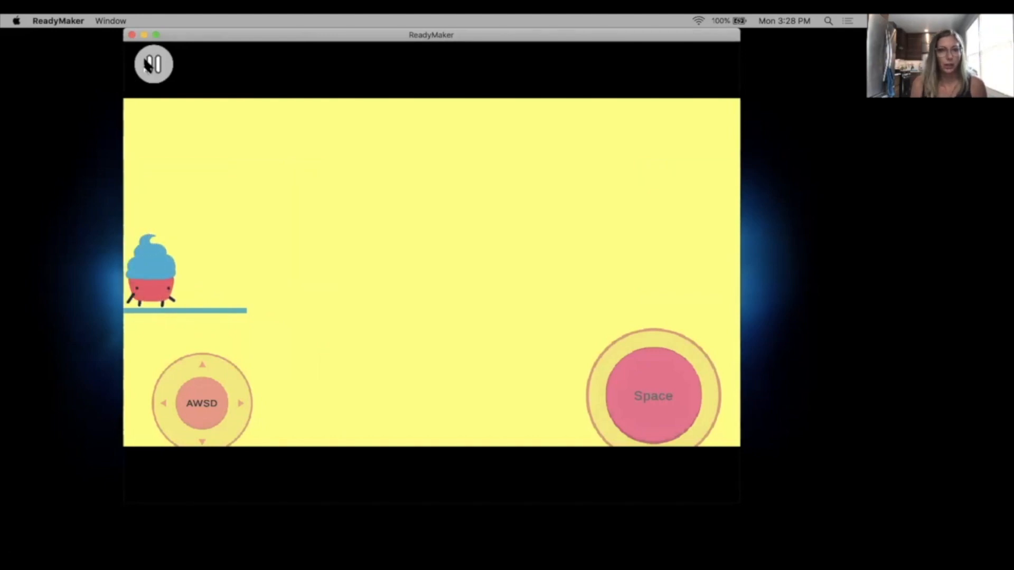
key(space)
click(148, 58)
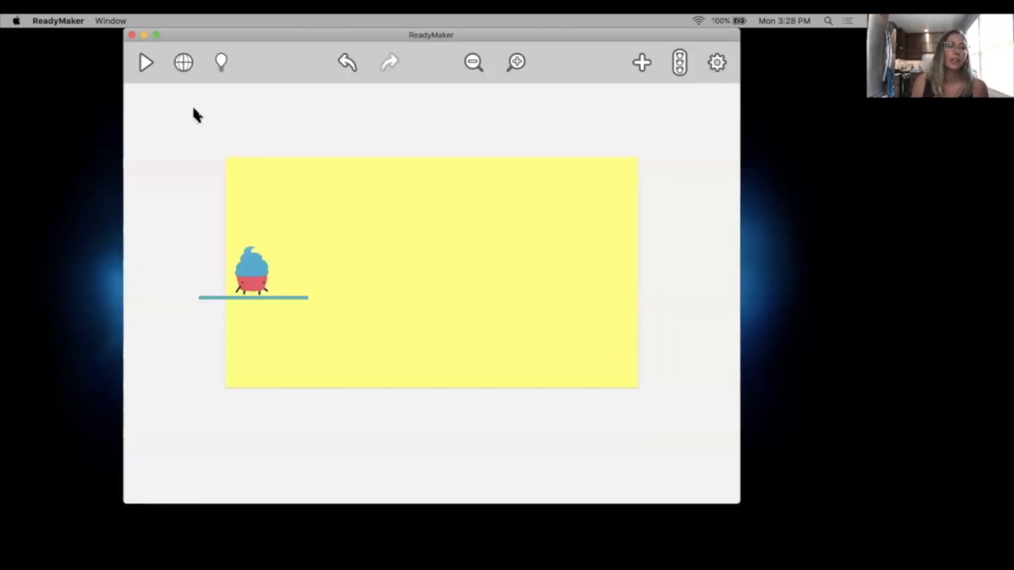
Step: Set the Height of Cupcake Carl's Jump behavior to 100%
click(260, 268)
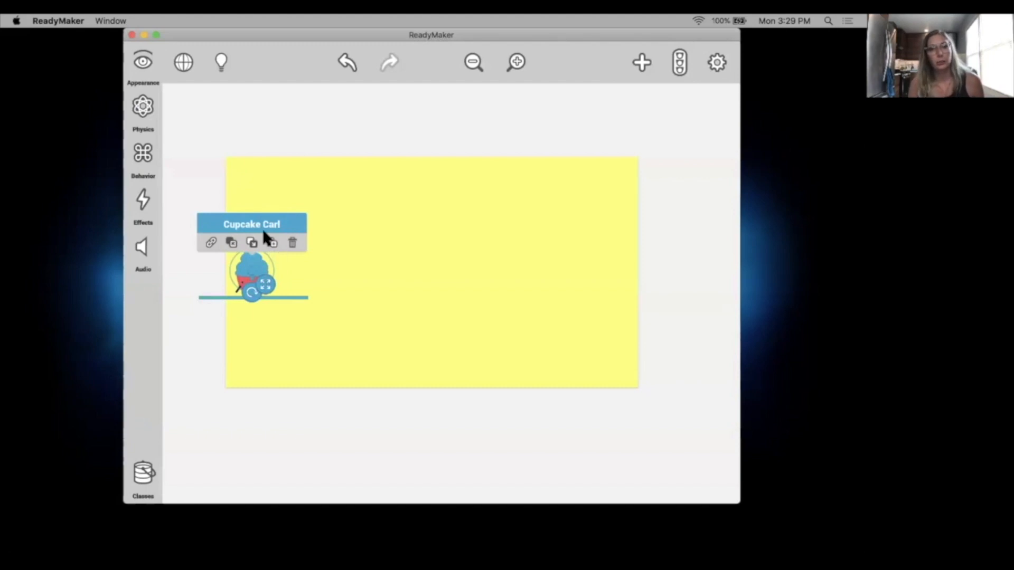
click(141, 159)
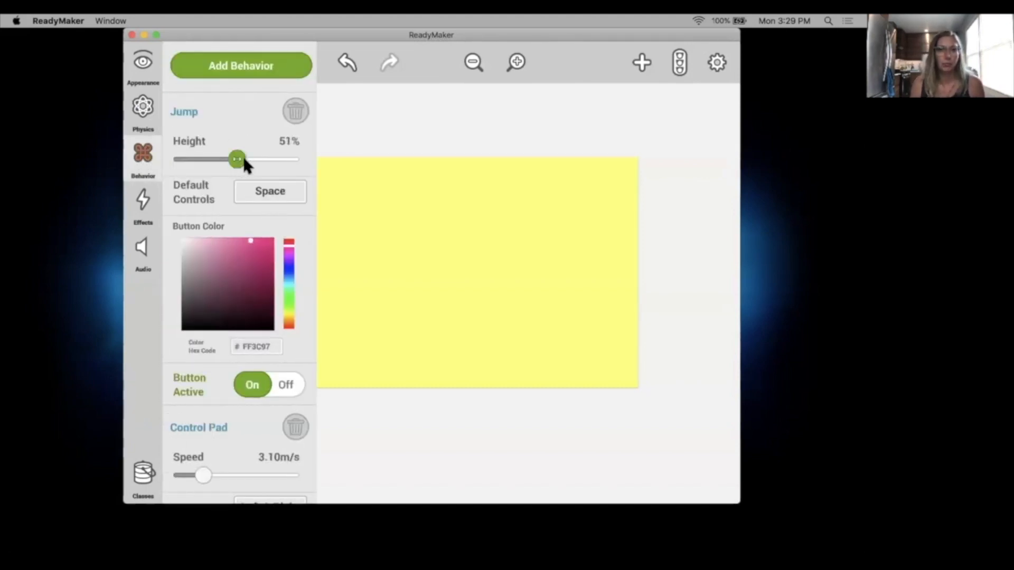
drag(315, 166, 381, 128)
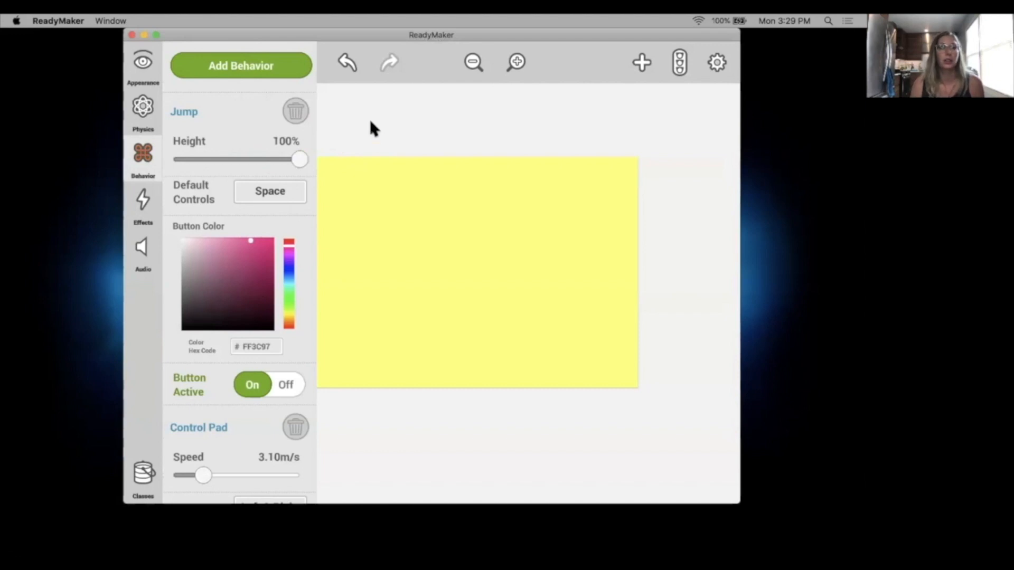
Step: Preview the game and test Cupcake Carl's full-height jump and sideways movement on and off the platform, then return to editing
click(369, 123)
click(143, 61)
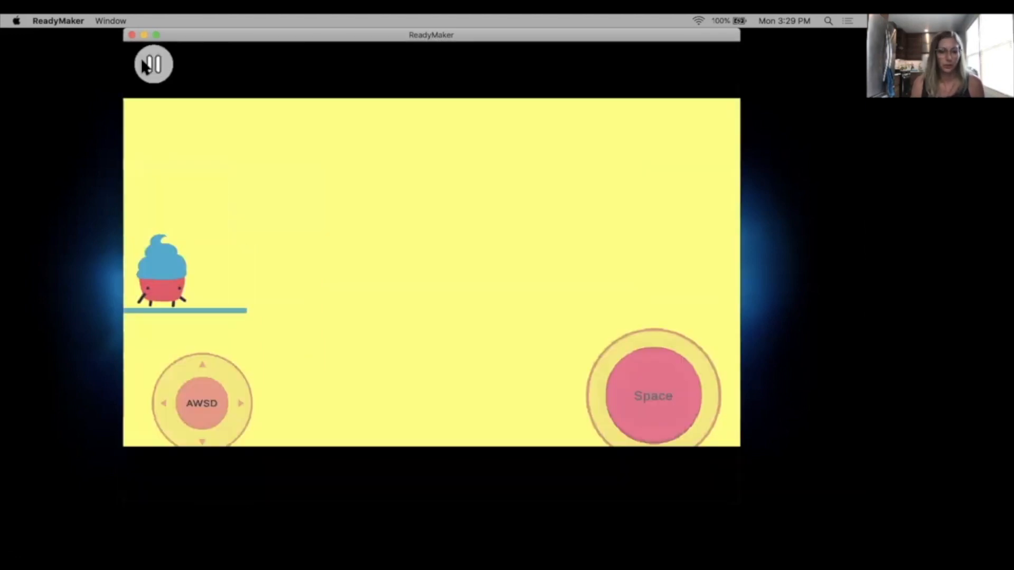
key(space)
key(space)
key(d)
key(a)
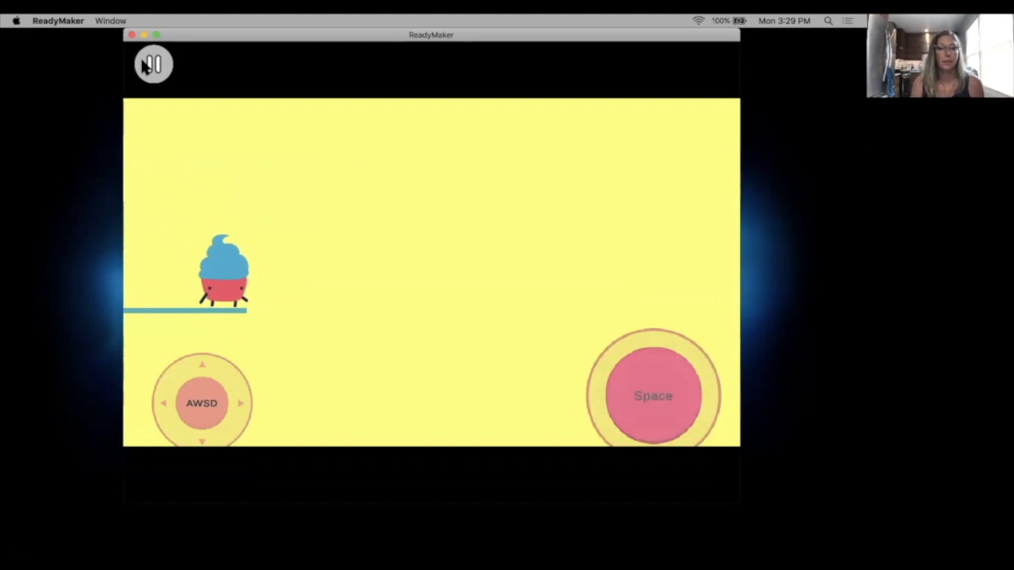
key(space)
key(d)
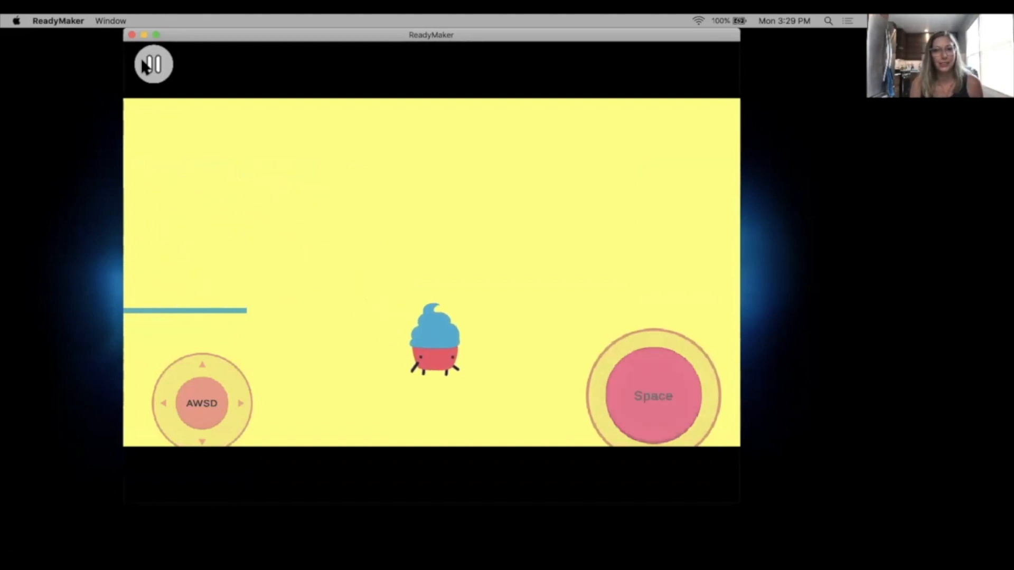
click(147, 65)
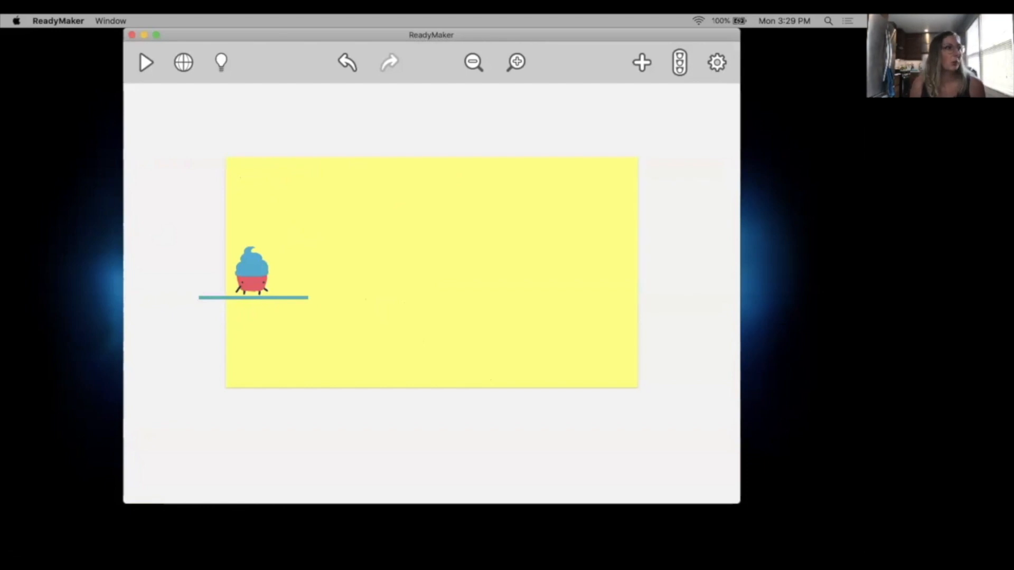
click(279, 298)
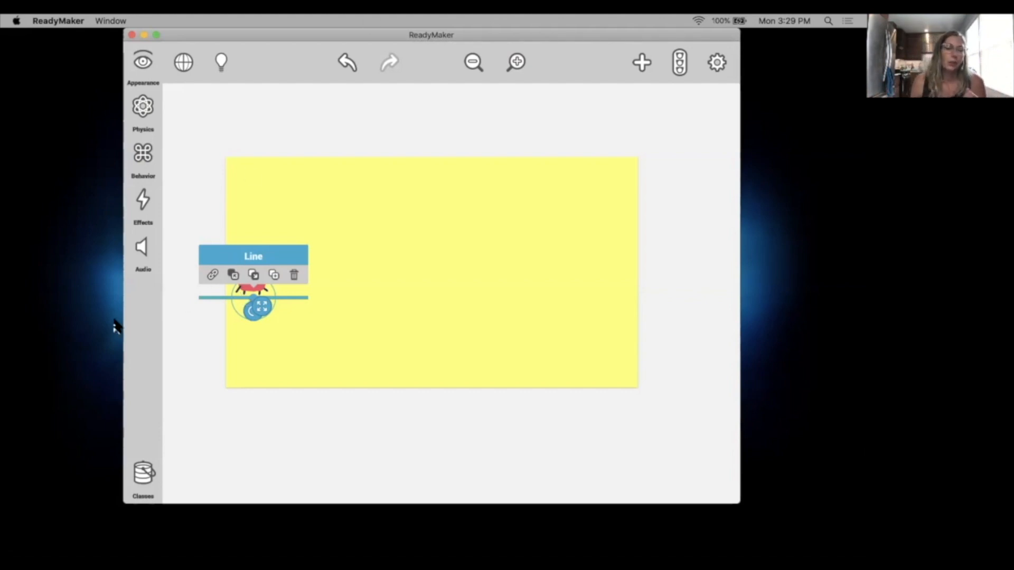
click(190, 145)
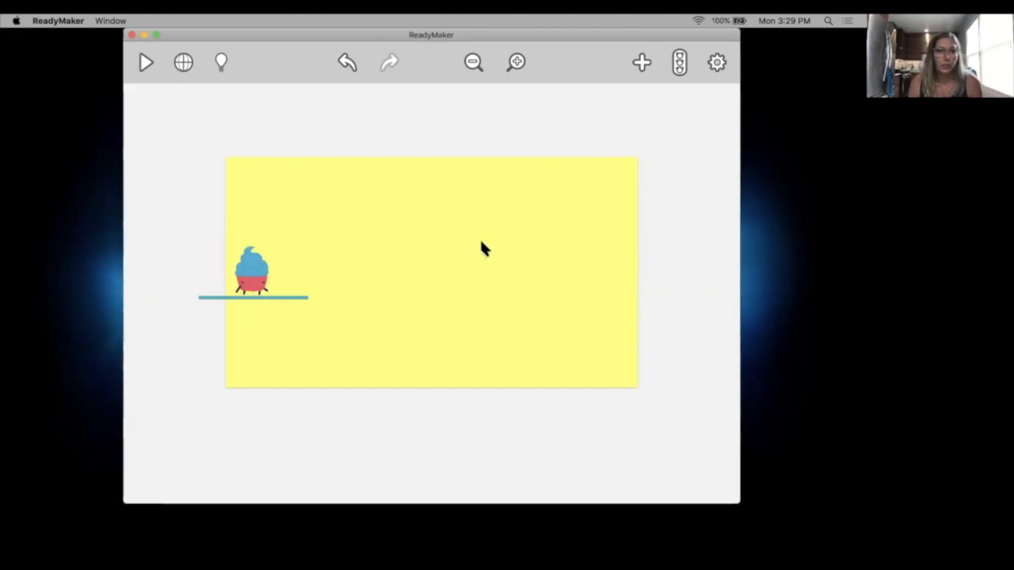
click(248, 275)
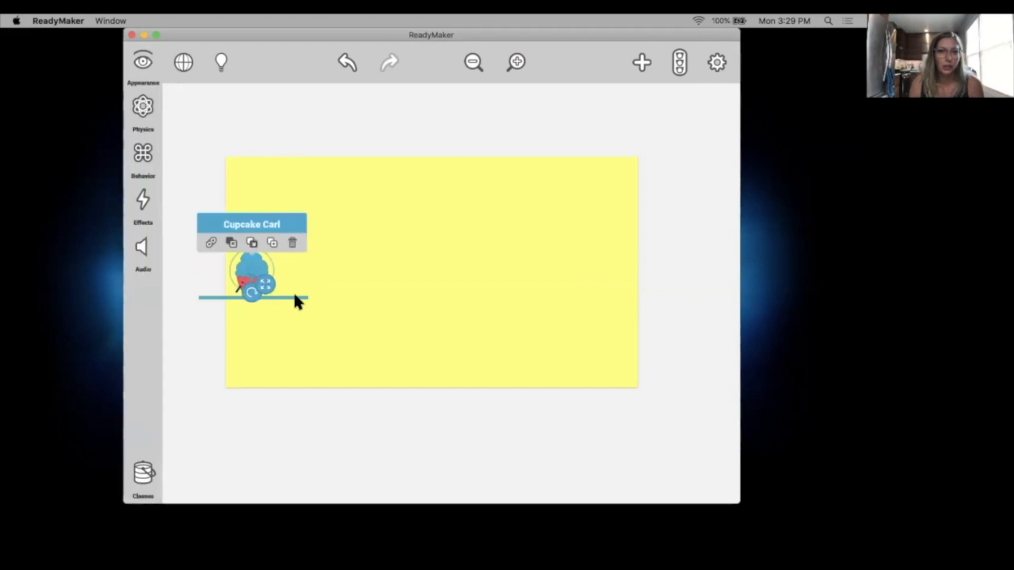
click(291, 298)
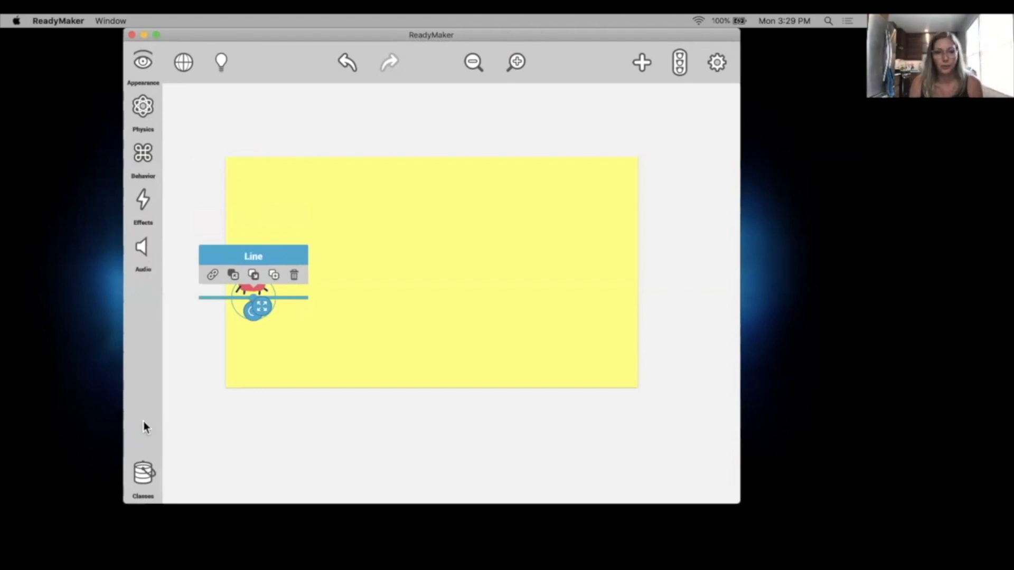
click(141, 474)
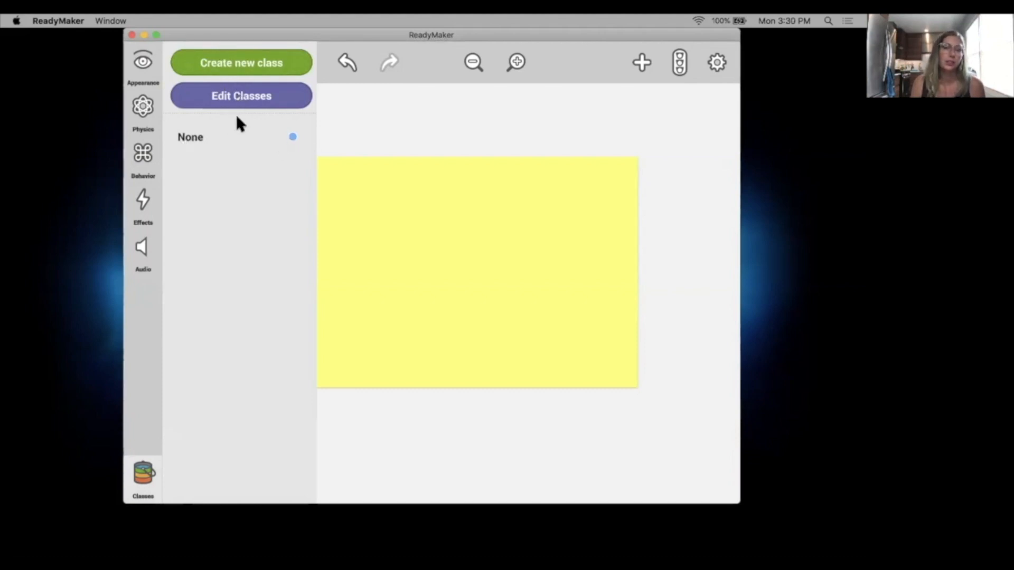
click(458, 250)
Step: Create a new class named Platforms for the line under Cupcake Carl and save it
click(292, 298)
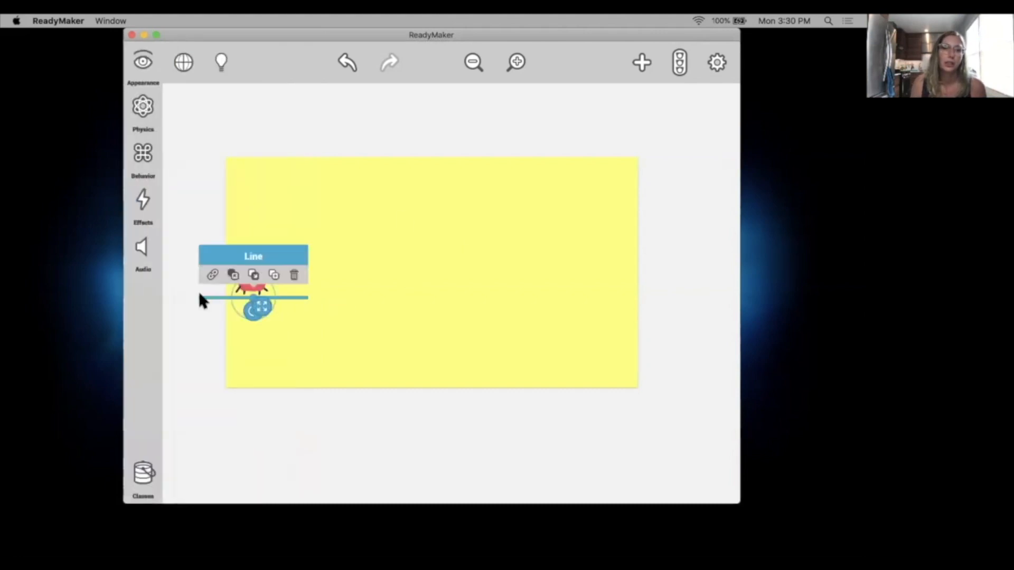
click(142, 472)
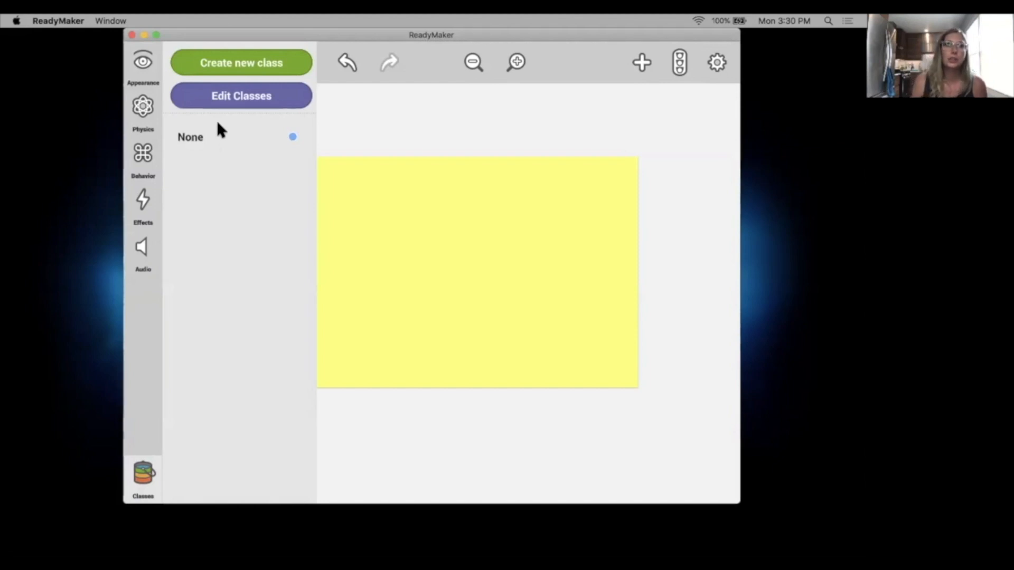
click(236, 66)
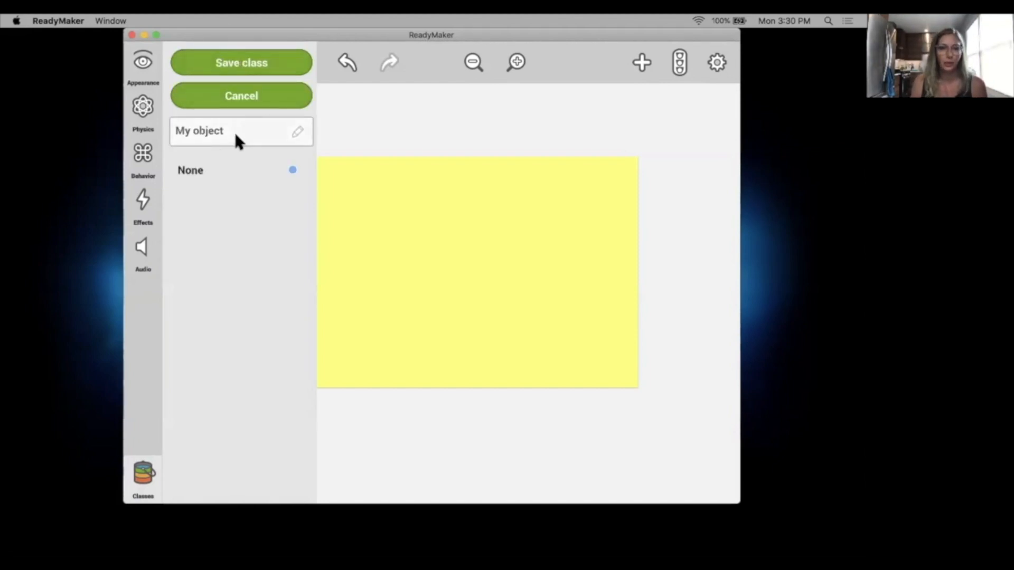
click(236, 137)
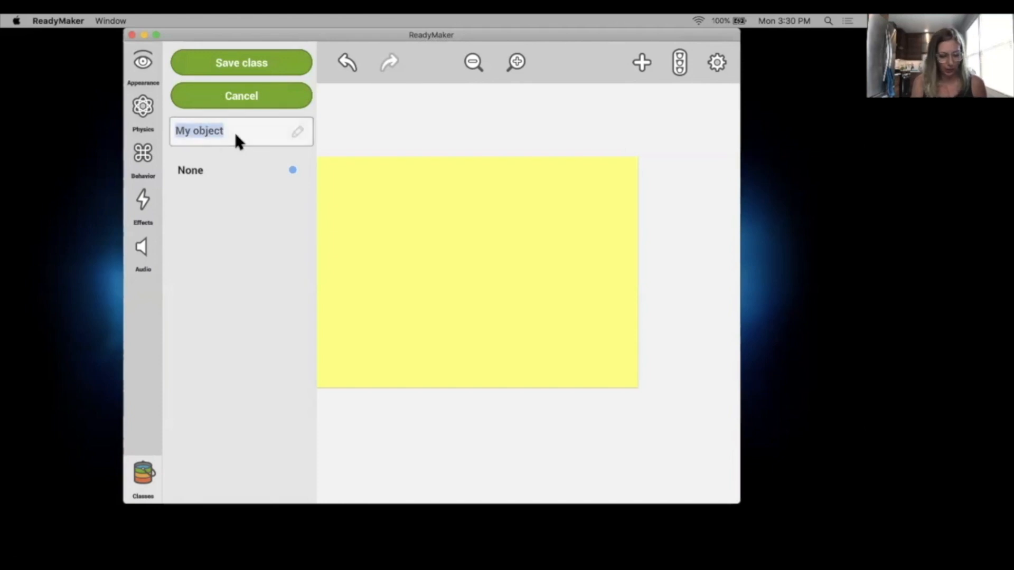
text(Platforms)
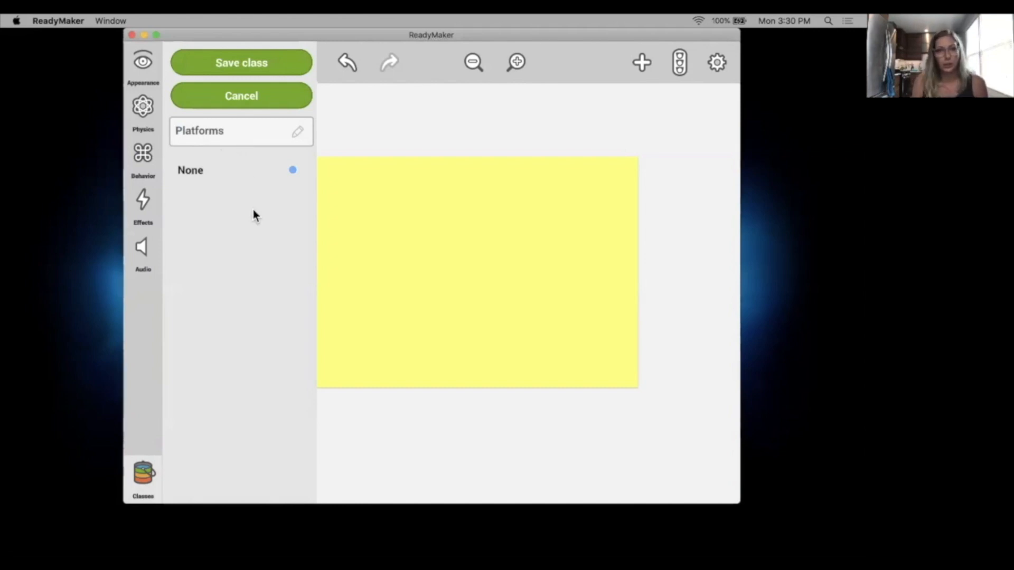
click(298, 131)
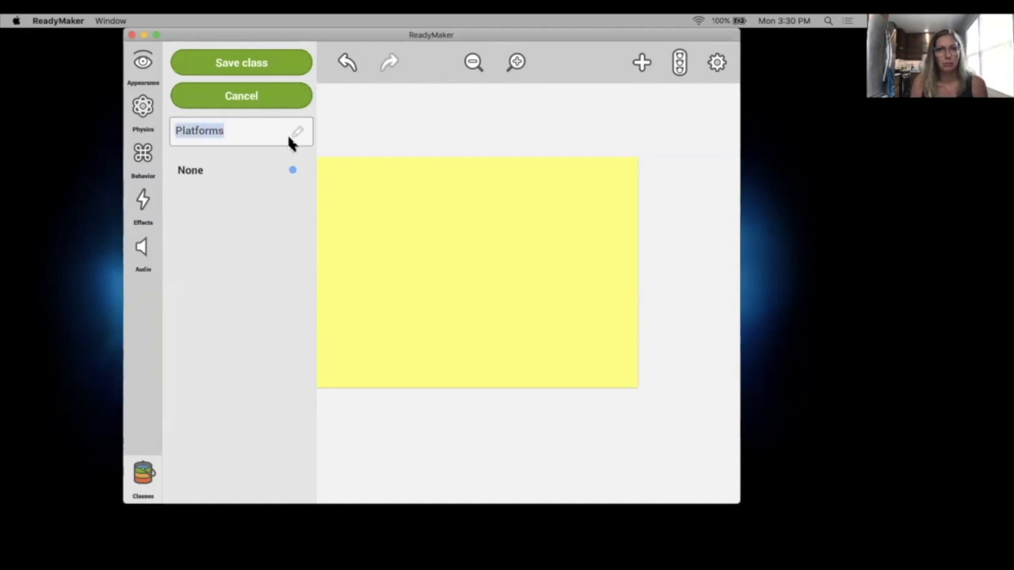
click(285, 135)
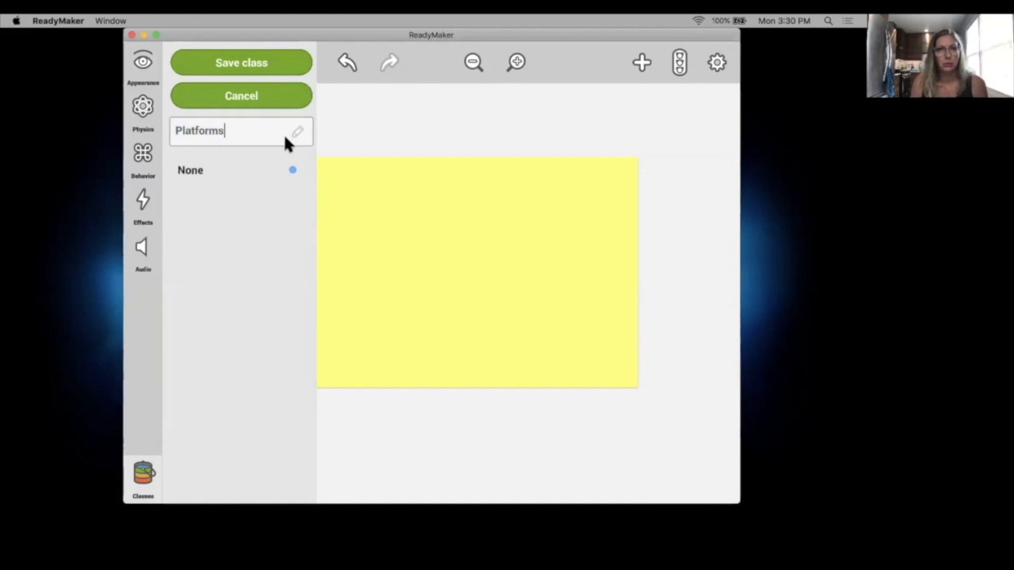
click(231, 69)
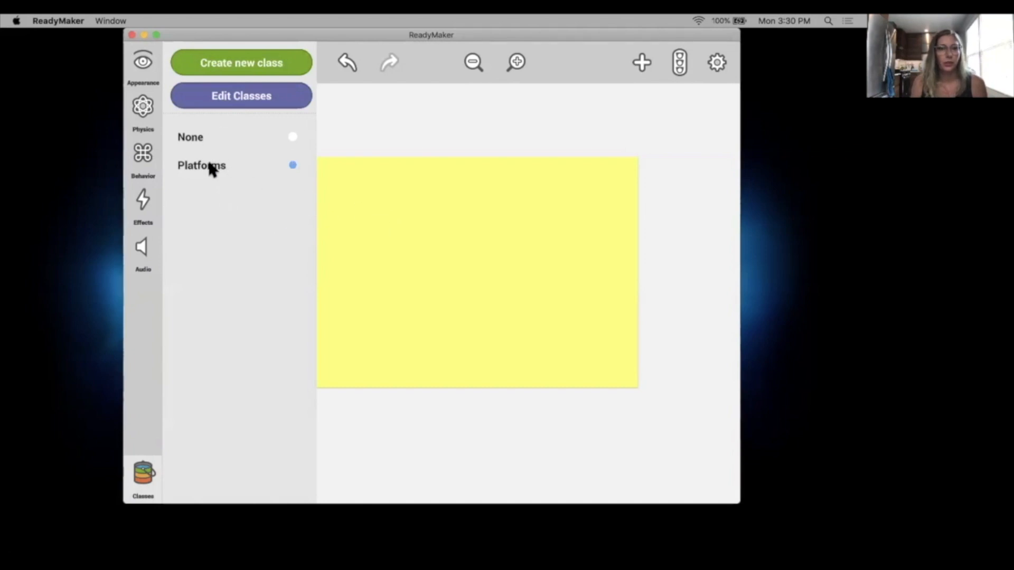
click(340, 196)
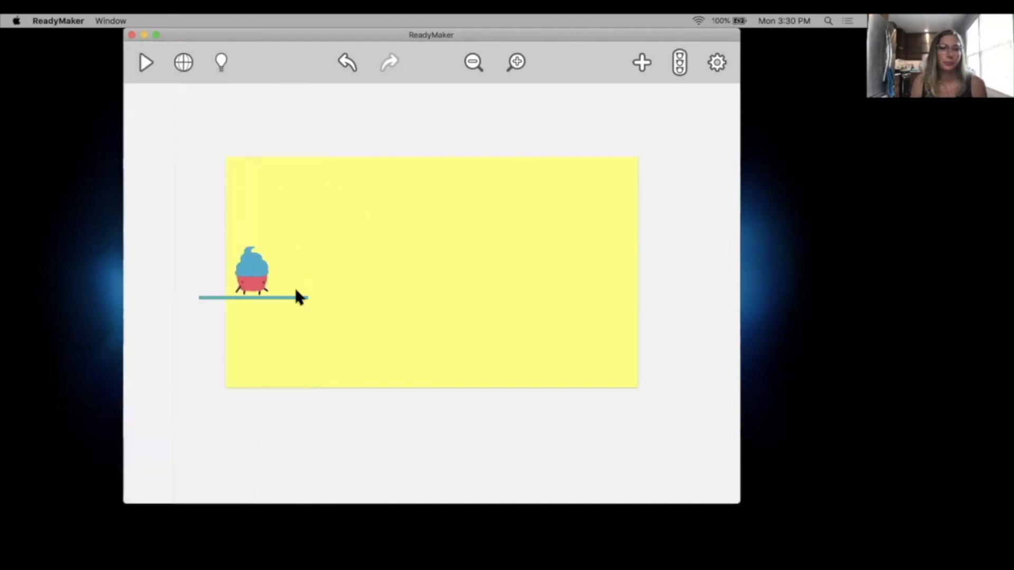
Step: Duplicate the line platform and place the copy lower and to the right of the original in the scene
click(278, 297)
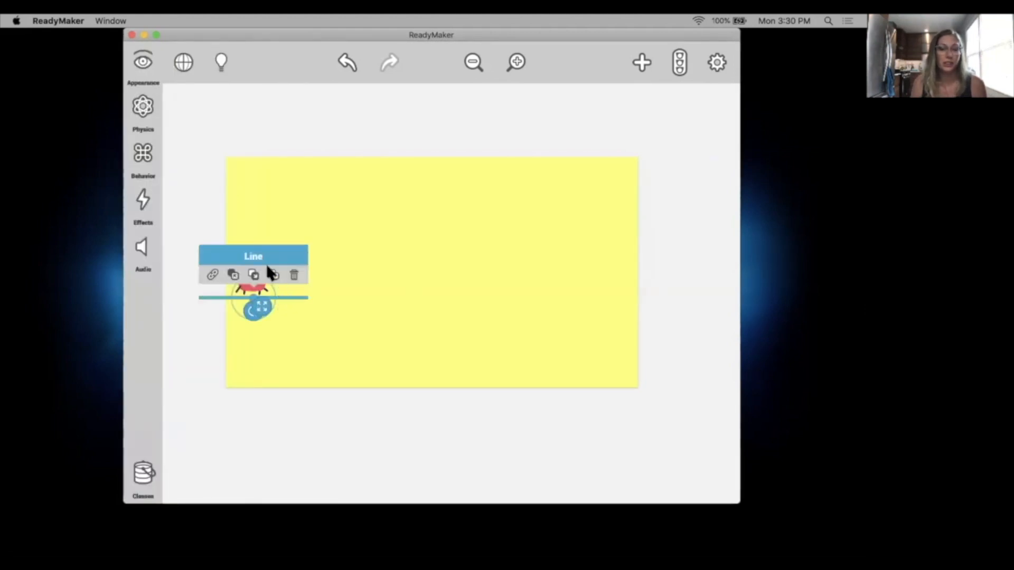
click(274, 276)
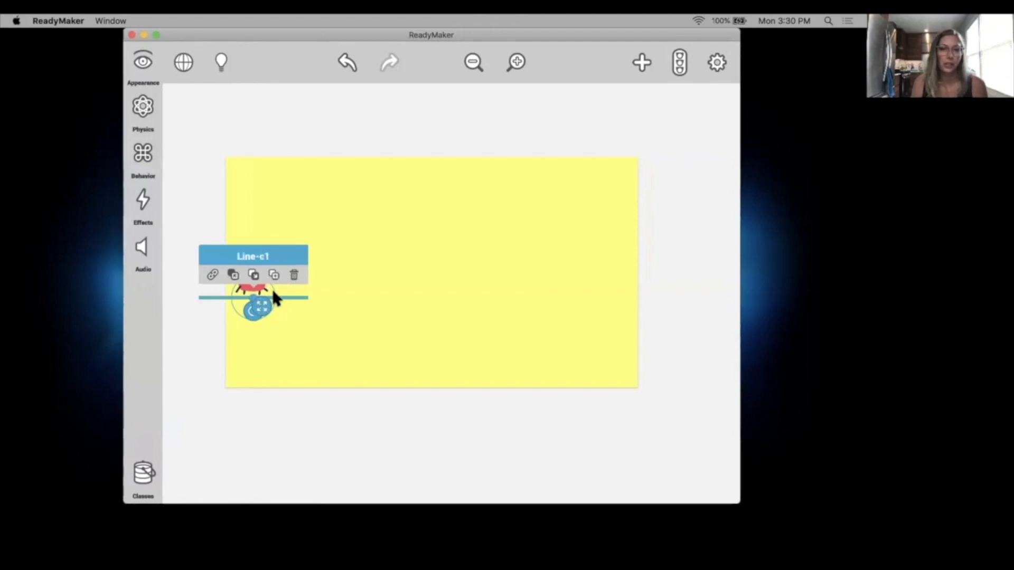
drag(290, 301, 389, 340)
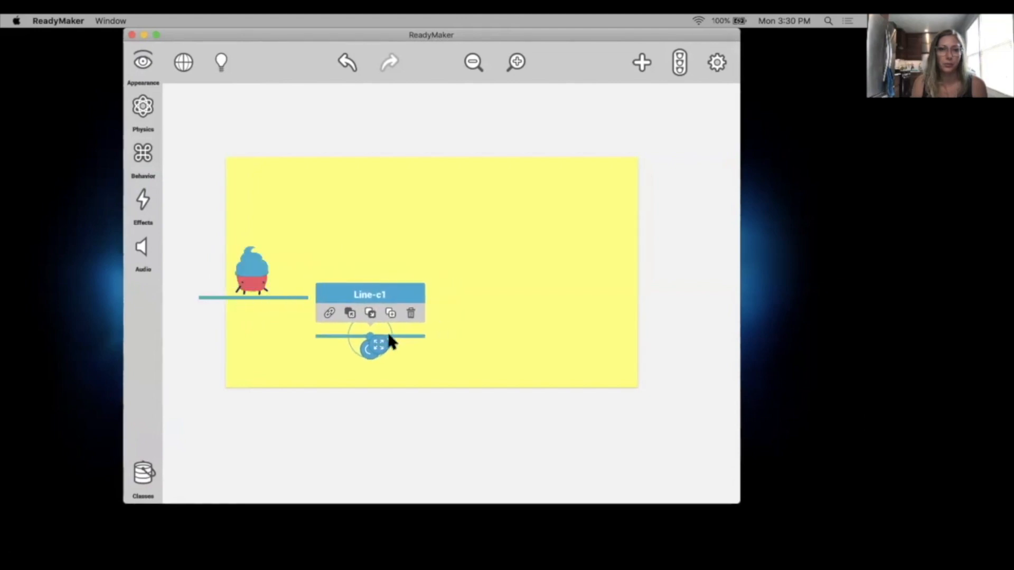
Step: Add a Dotted Line from the Basic Shapes library to the scene, to the right of the platforms
click(642, 62)
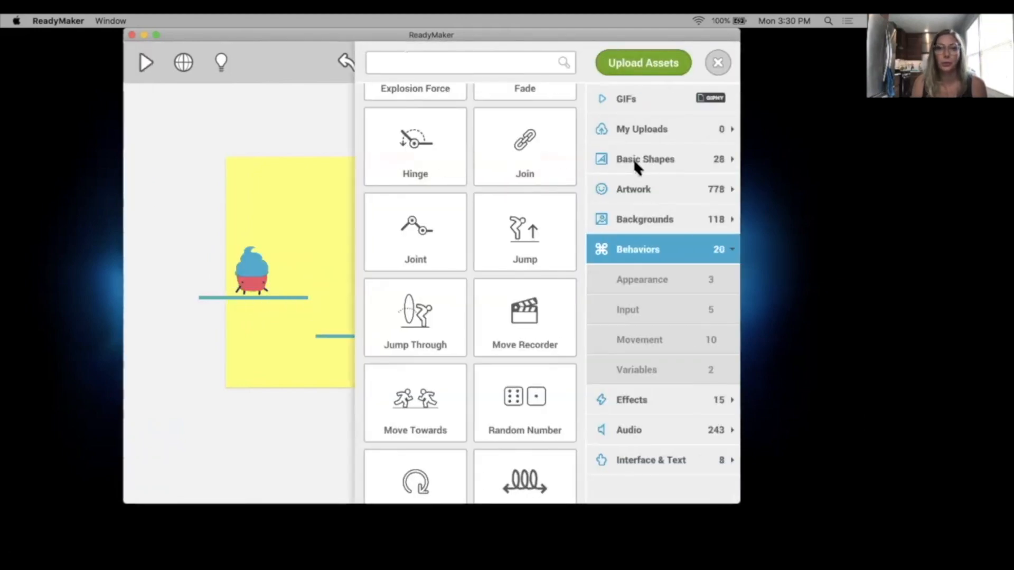
click(642, 161)
scroll(525, 208, down, 4)
scroll(528, 198, down, 3)
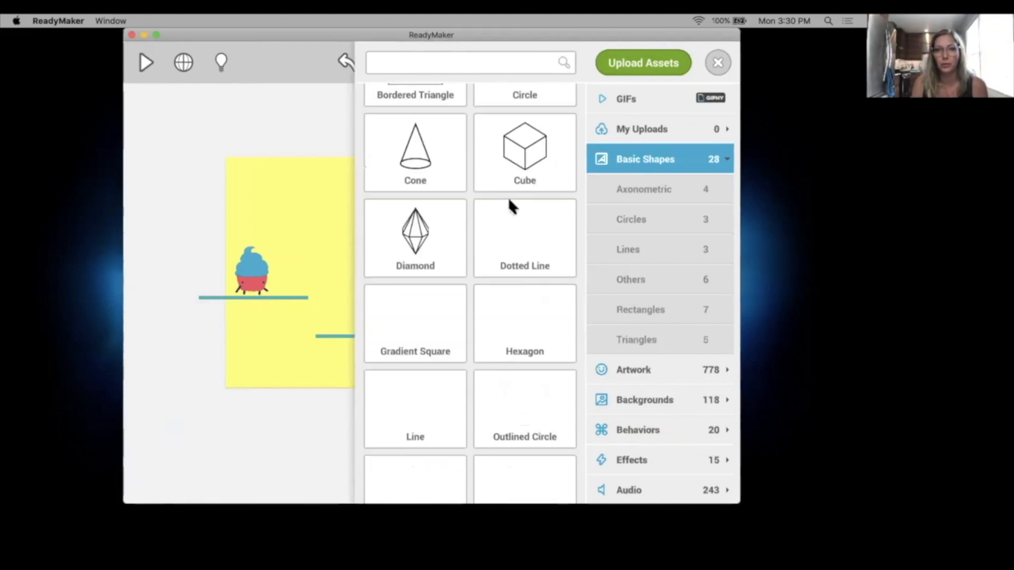
scroll(514, 202, up, 3)
scroll(478, 179, down, 5)
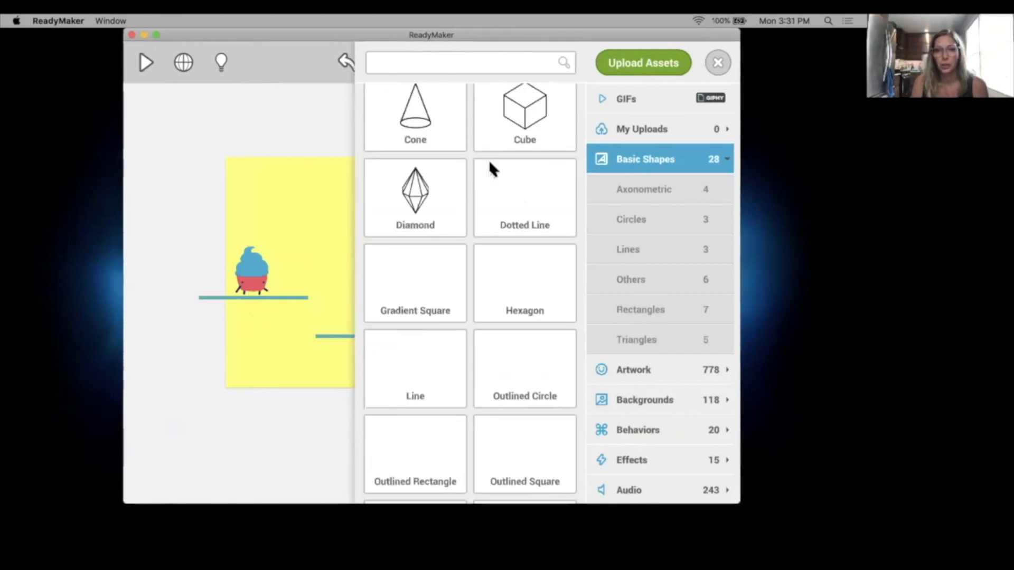
click(525, 115)
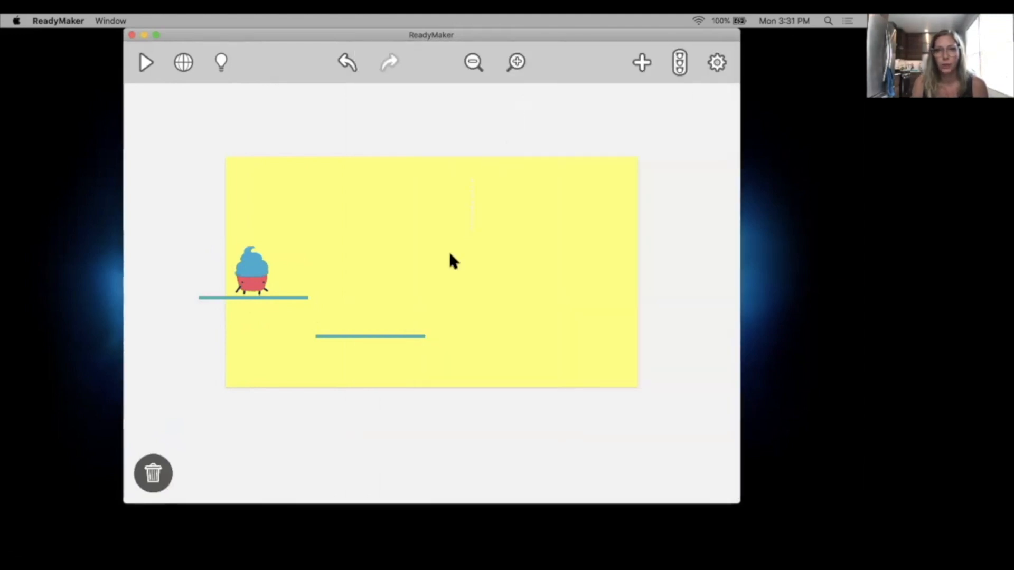
Step: Add an Outlined Circle from the Basic Shapes library near the scene's lower edge, right of the second platform
click(641, 63)
scroll(527, 209, down, 5)
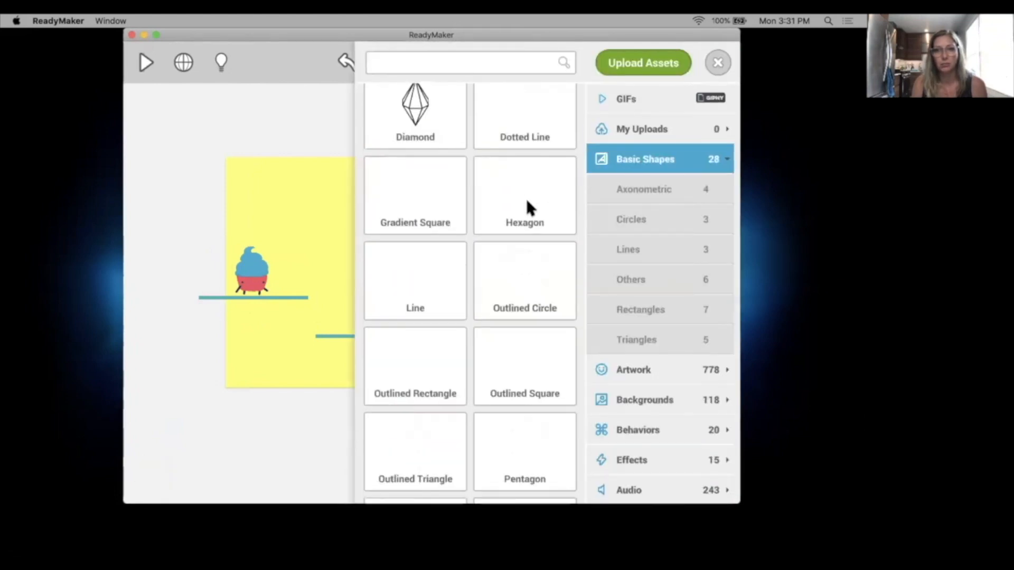
click(531, 208)
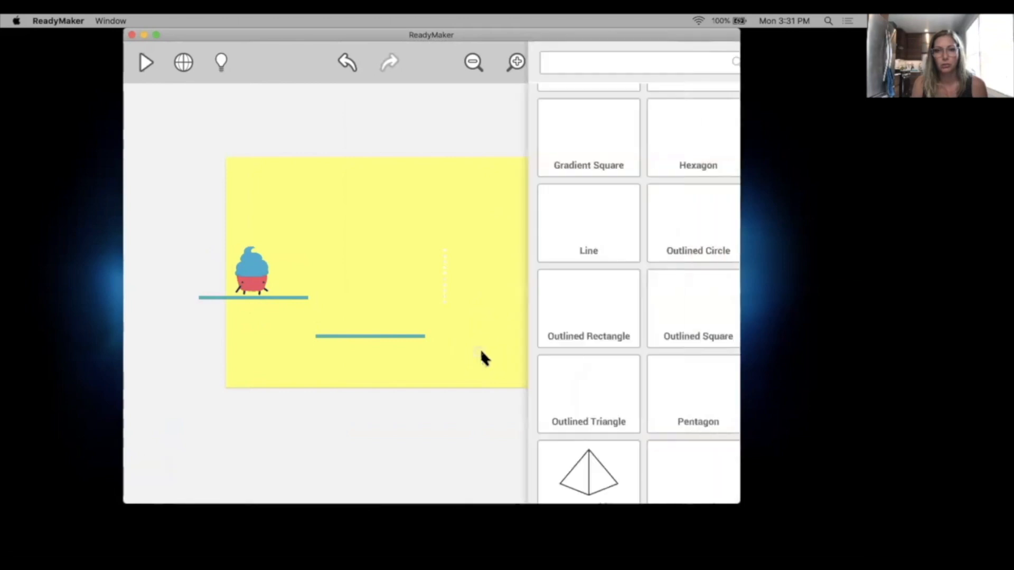
Step: Add a Triangle from the Basic Shapes library to the right part of the scene and close the library
scroll(530, 263, down, 5)
scroll(531, 263, down, 2)
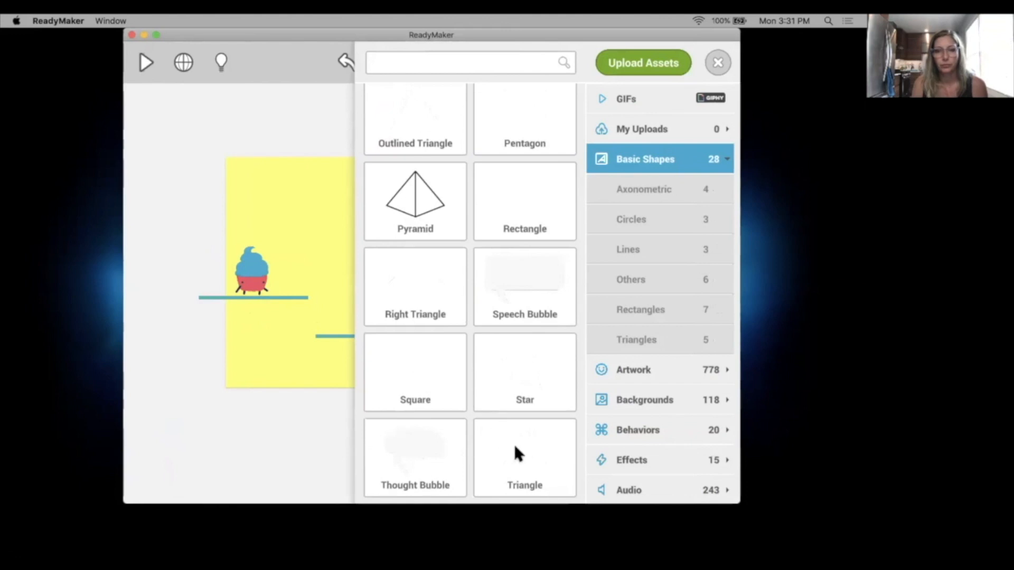
scroll(495, 404, down, 2)
drag(529, 462, 560, 248)
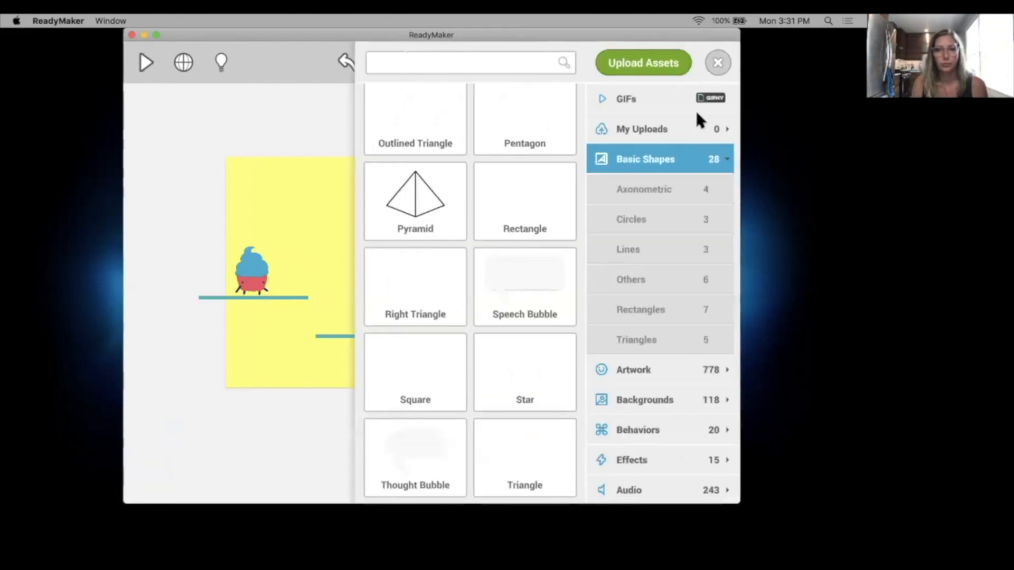
click(718, 63)
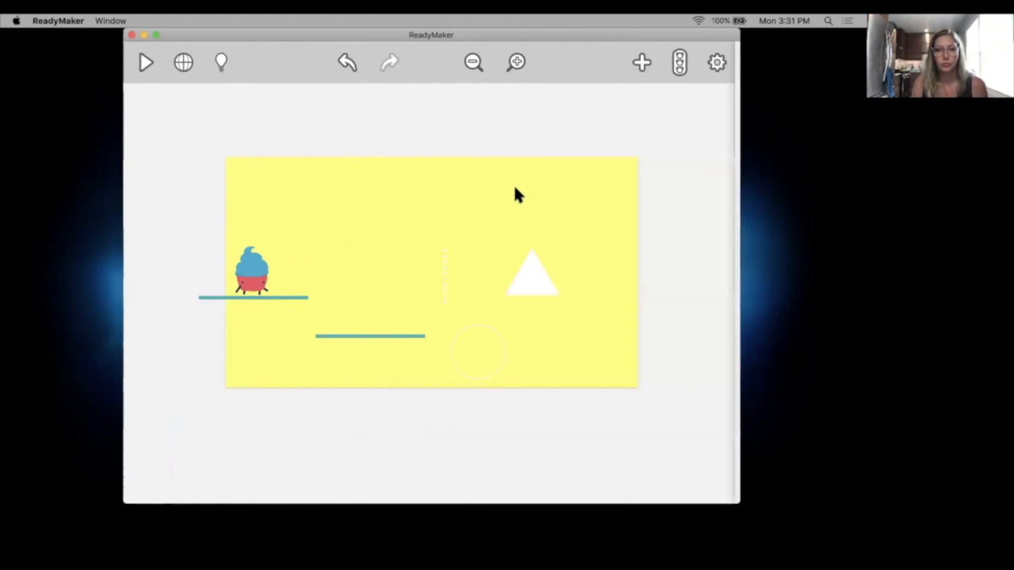
Step: Copy the Tint color hex code from the duplicated line platform's appearance settings
click(372, 337)
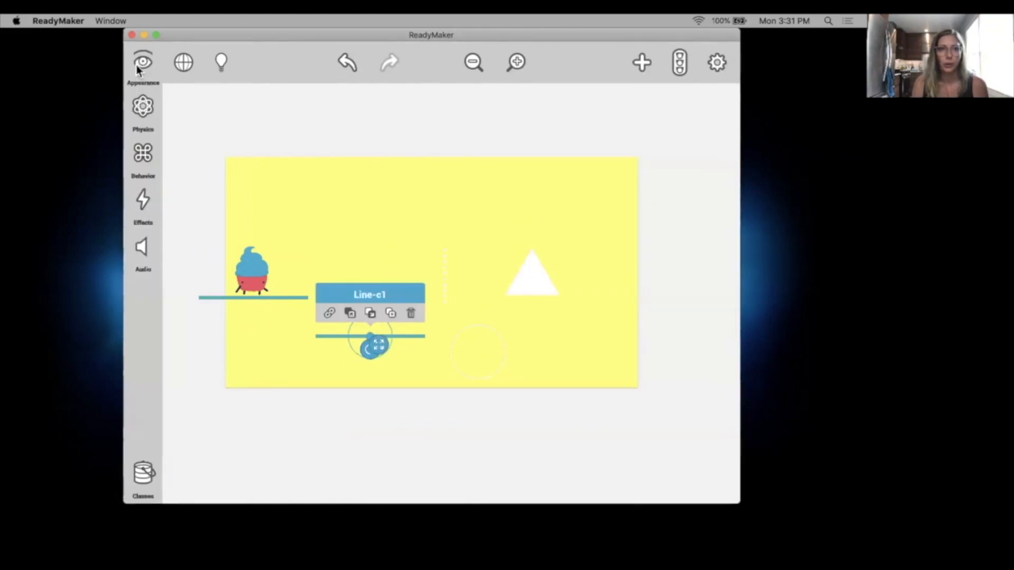
click(138, 65)
scroll(214, 228, down, 3)
scroll(222, 248, down, 4)
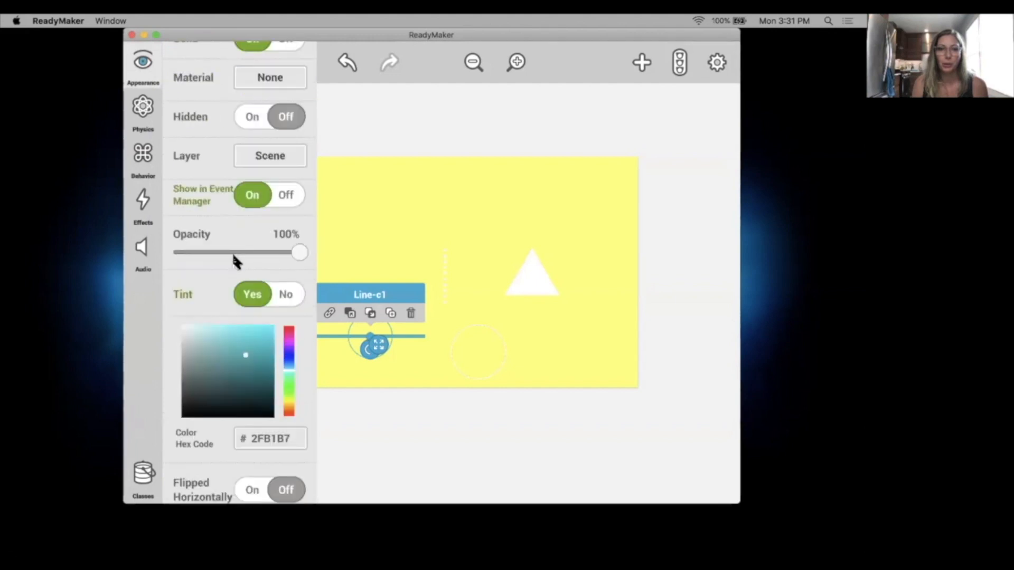
click(267, 388)
key(super+c)
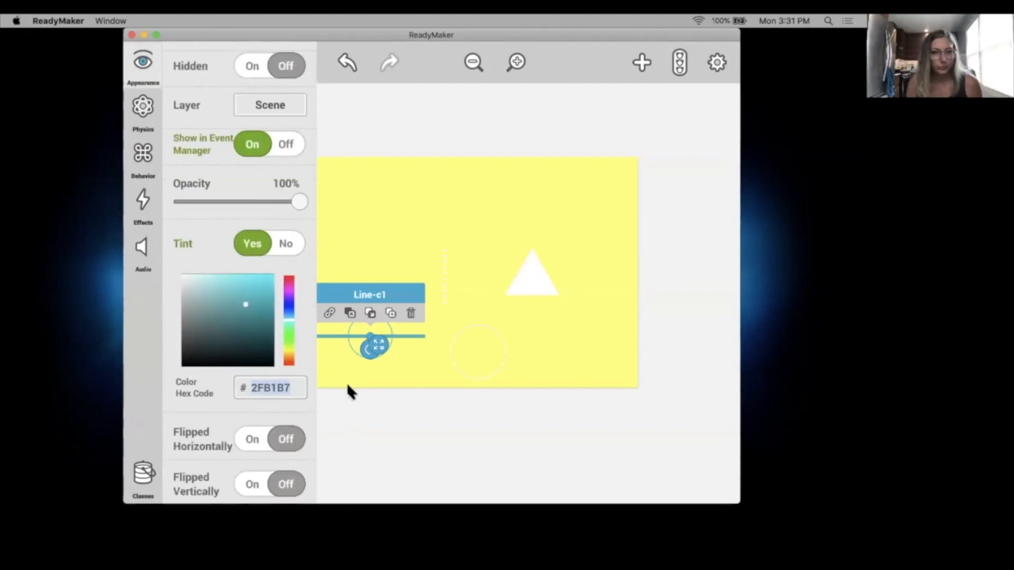
Step: Enable Tint on the Dotted Line and set its color hex code to 2FB1B7
click(444, 287)
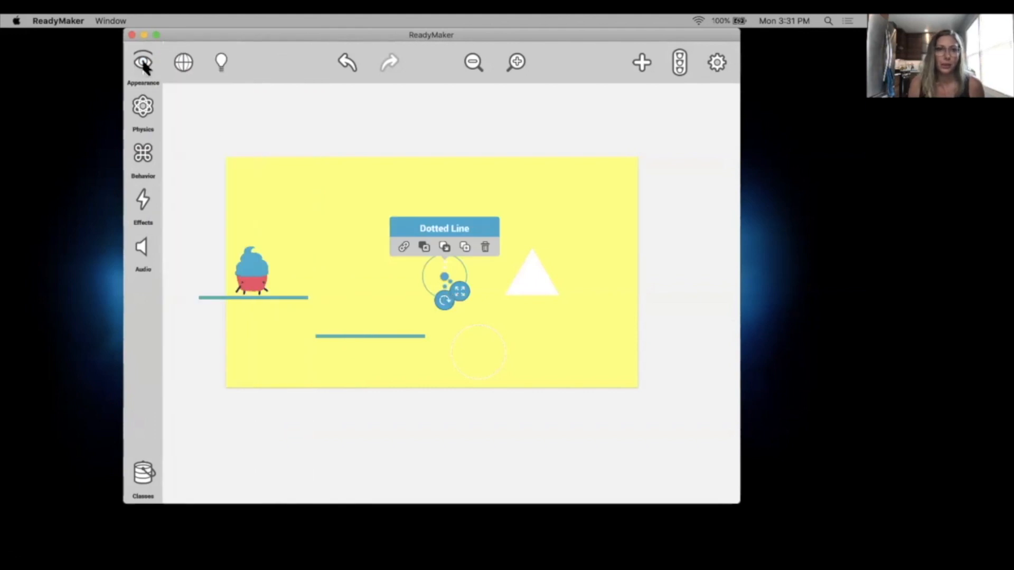
click(141, 63)
scroll(207, 243, down, 4)
scroll(211, 256, down, 2)
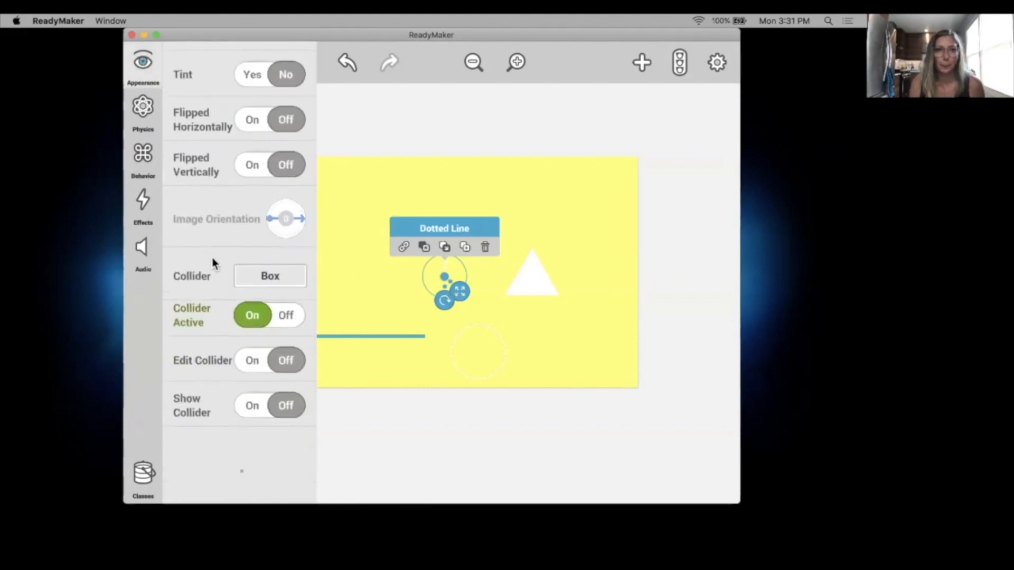
scroll(204, 251, up, 4)
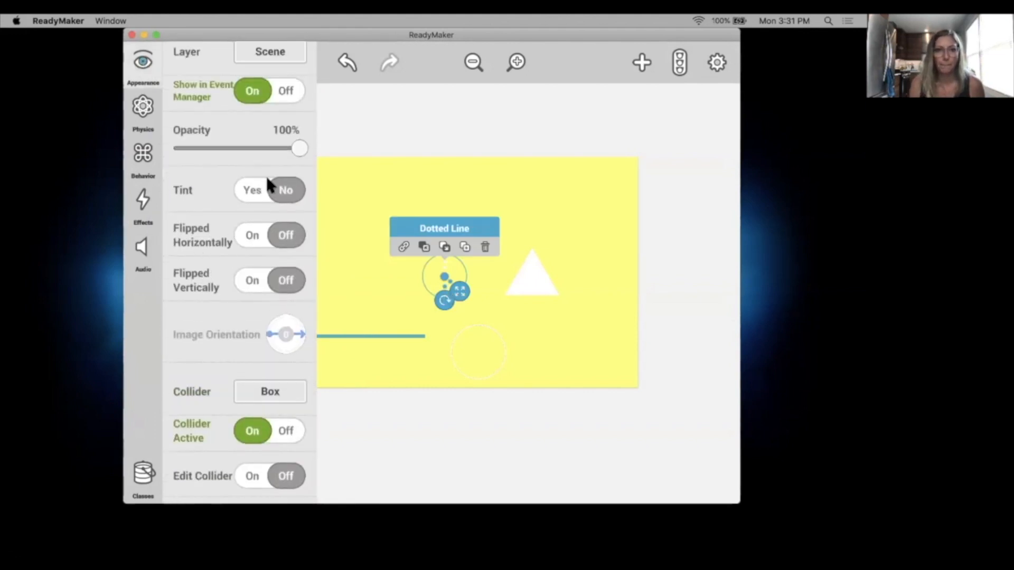
click(254, 190)
click(264, 334)
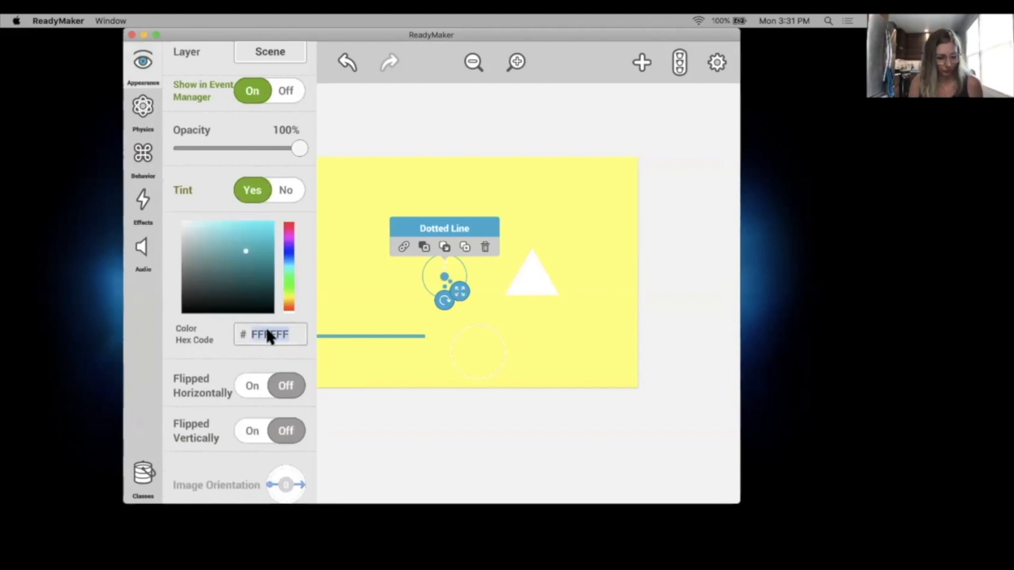
text(2FB1B7)
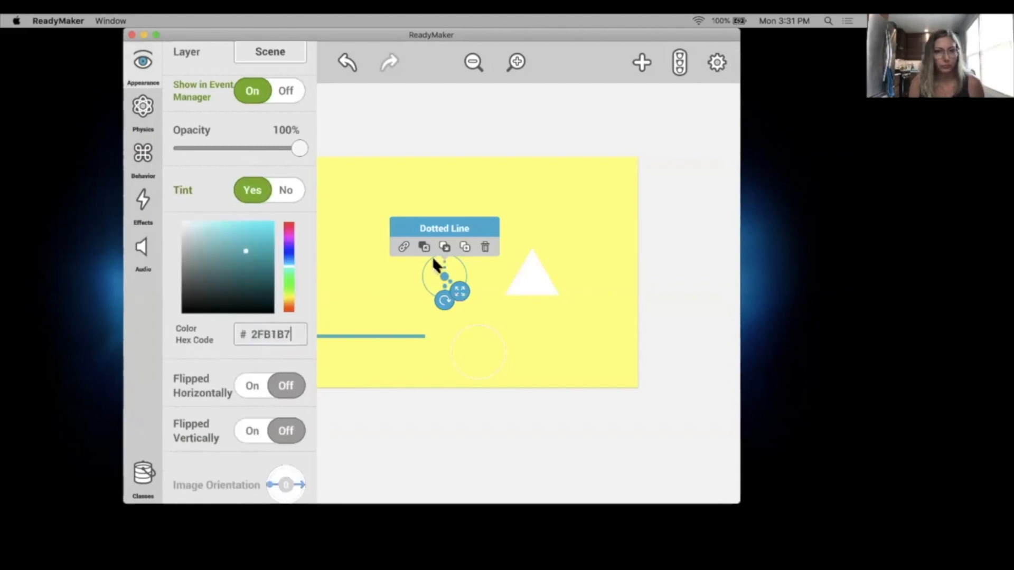
Step: Enable Tint on the Triangle and paste the copied hex code 2FB1B7 as its color
click(527, 279)
click(141, 62)
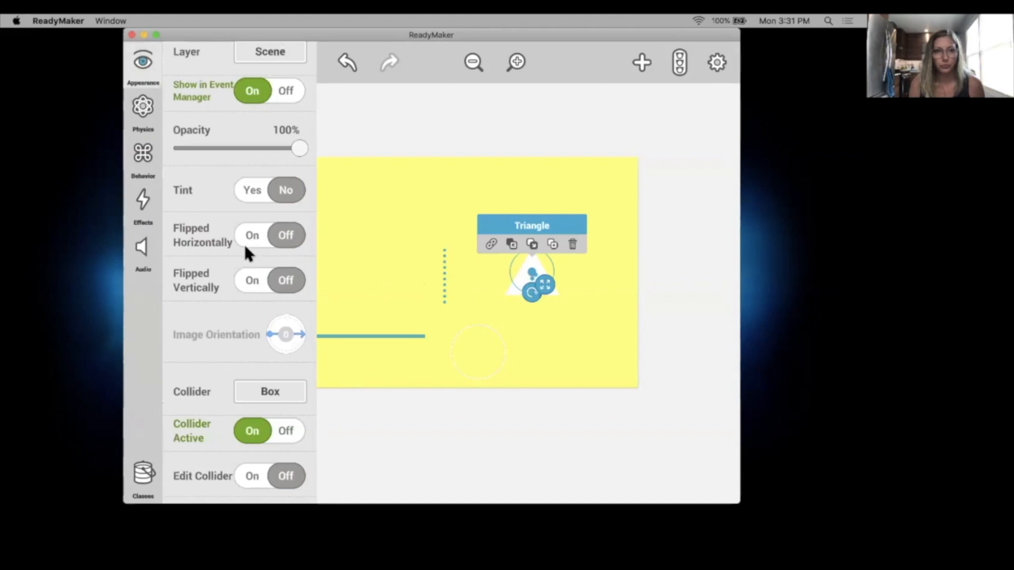
scroll(243, 242, down, 2)
click(272, 160)
click(274, 310)
key(super+v)
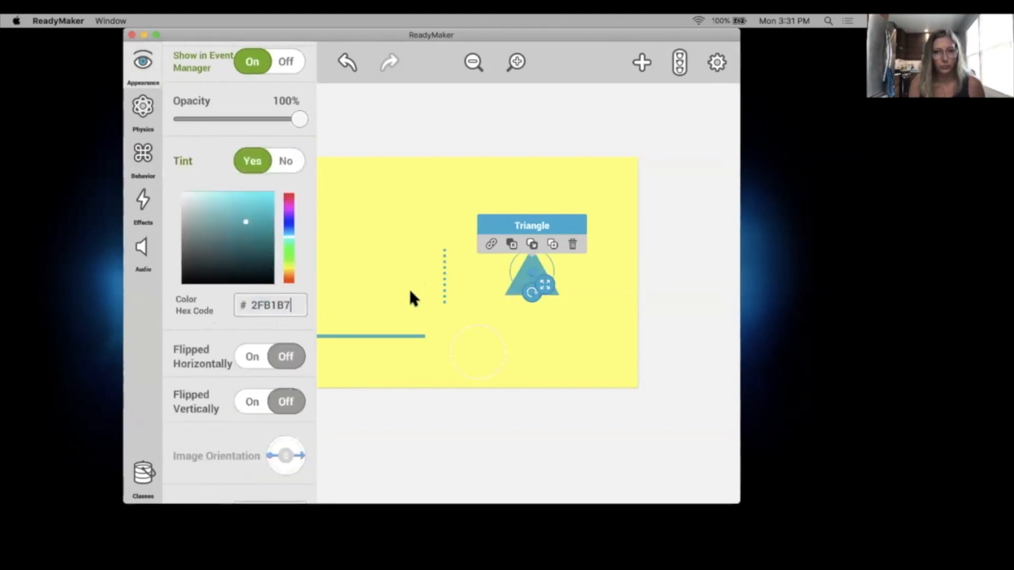
Step: Enable Tint on the Outlined Circle and paste the hex code 2FB1B7 as its color
click(484, 346)
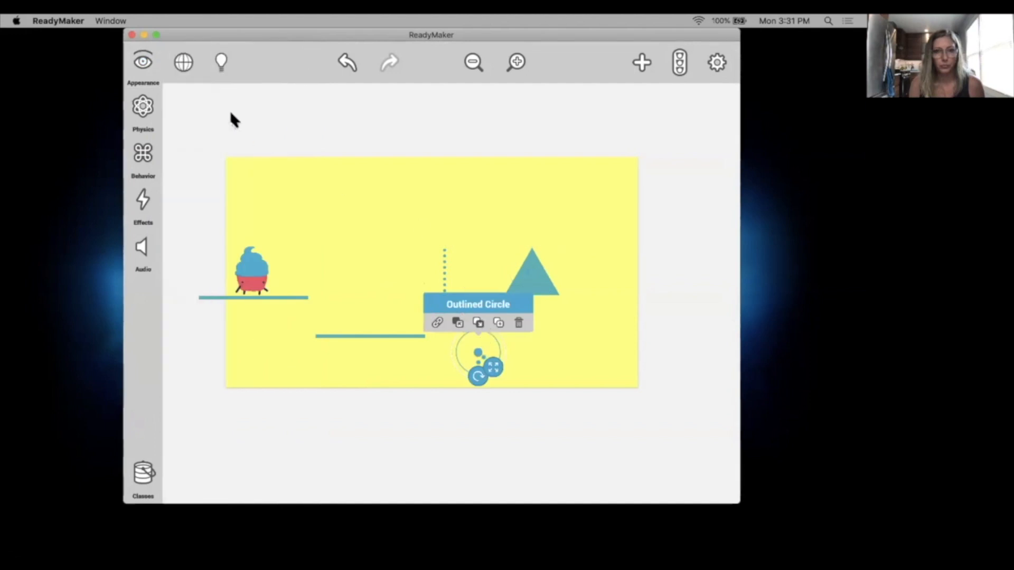
click(141, 62)
scroll(263, 236, down, 3)
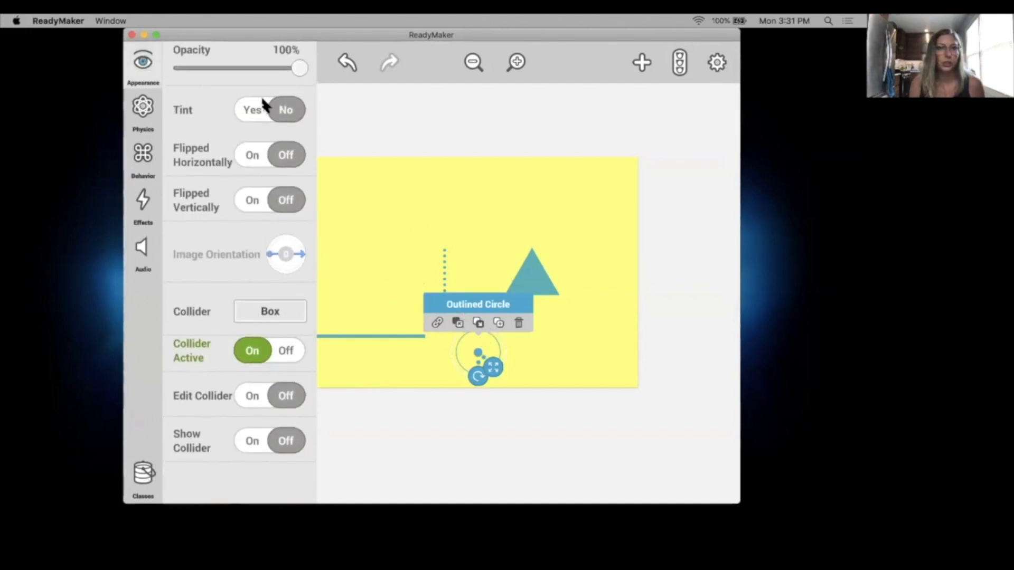
click(264, 104)
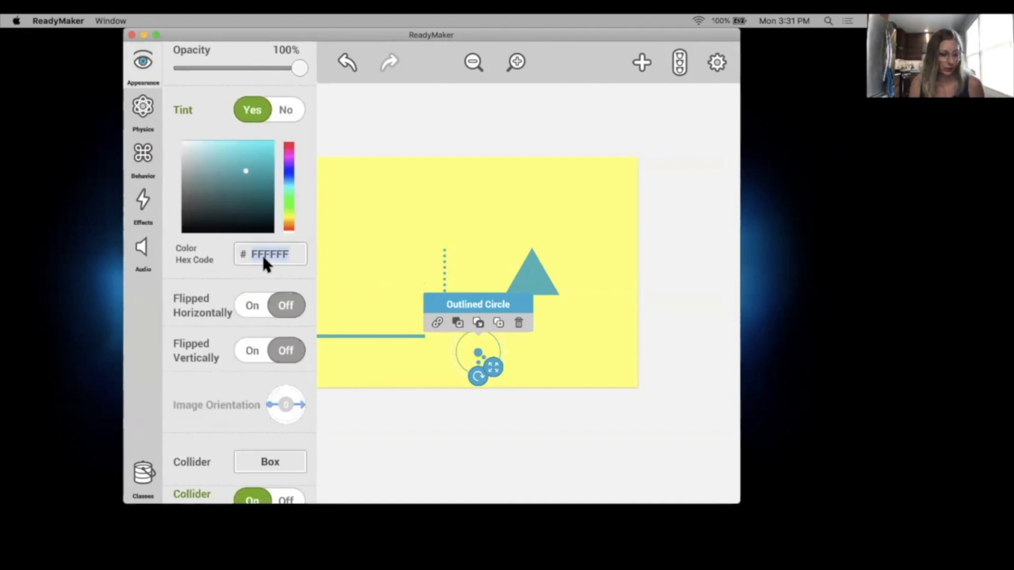
key(super+v)
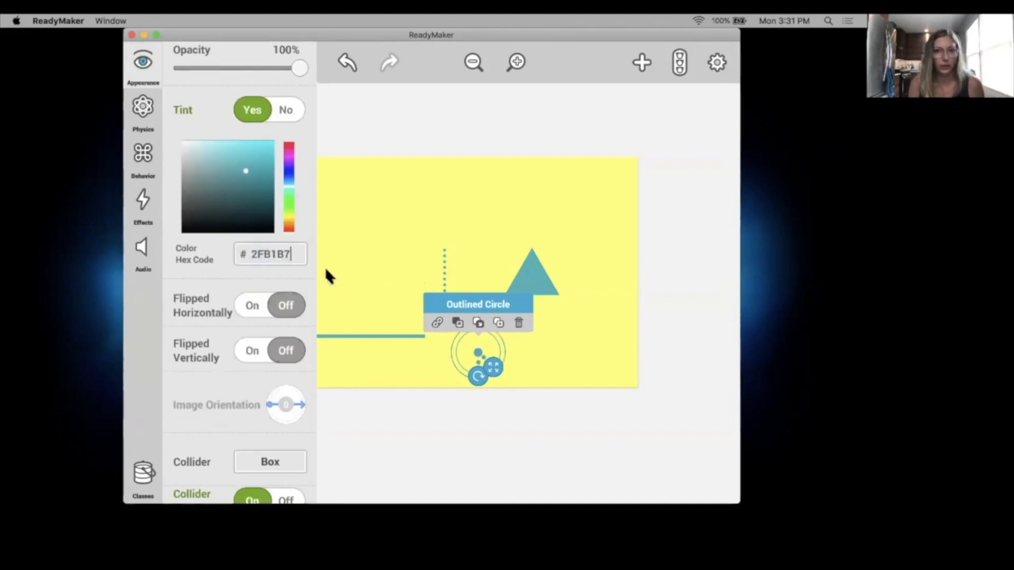
click(600, 348)
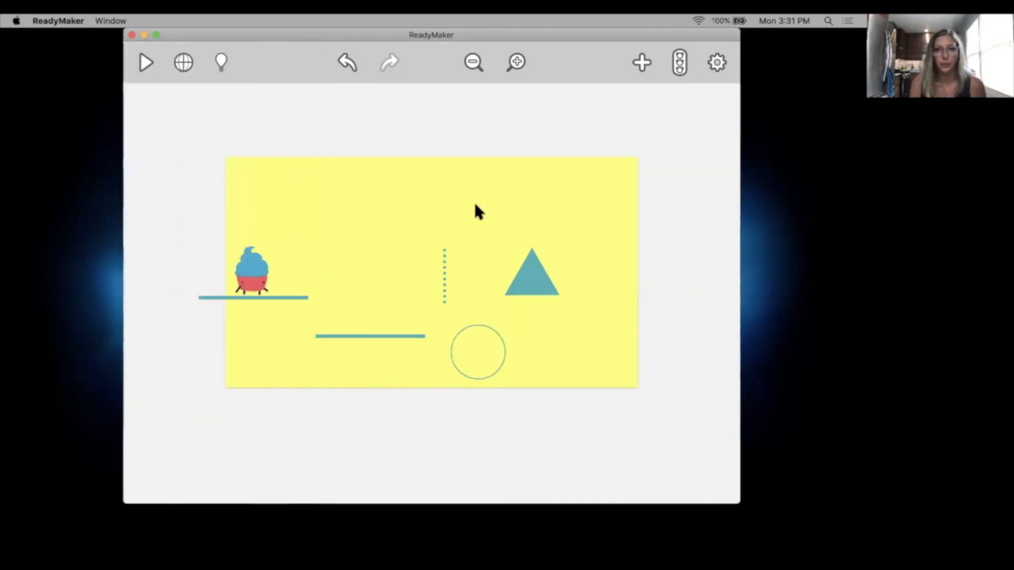
Step: Set the Dotted Line's rotation to 90 so that it lies horizontally
click(445, 276)
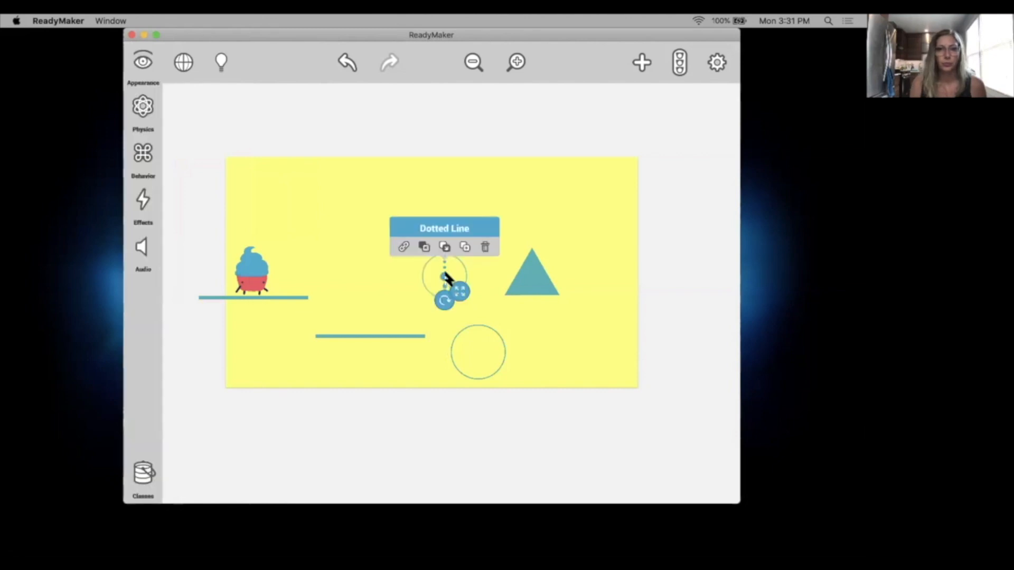
click(139, 67)
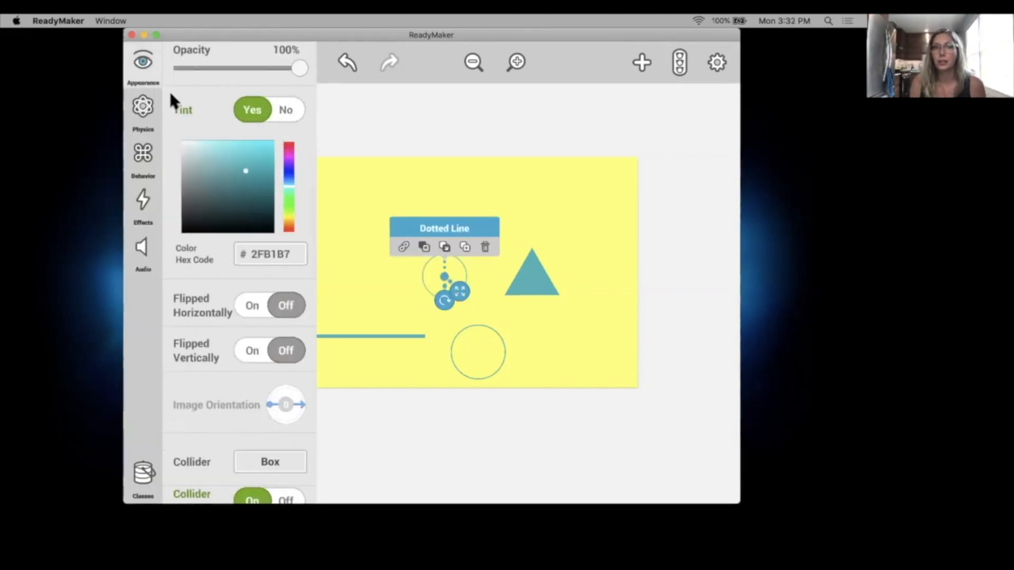
scroll(243, 178, up, 6)
scroll(211, 137, up, 5)
click(283, 150)
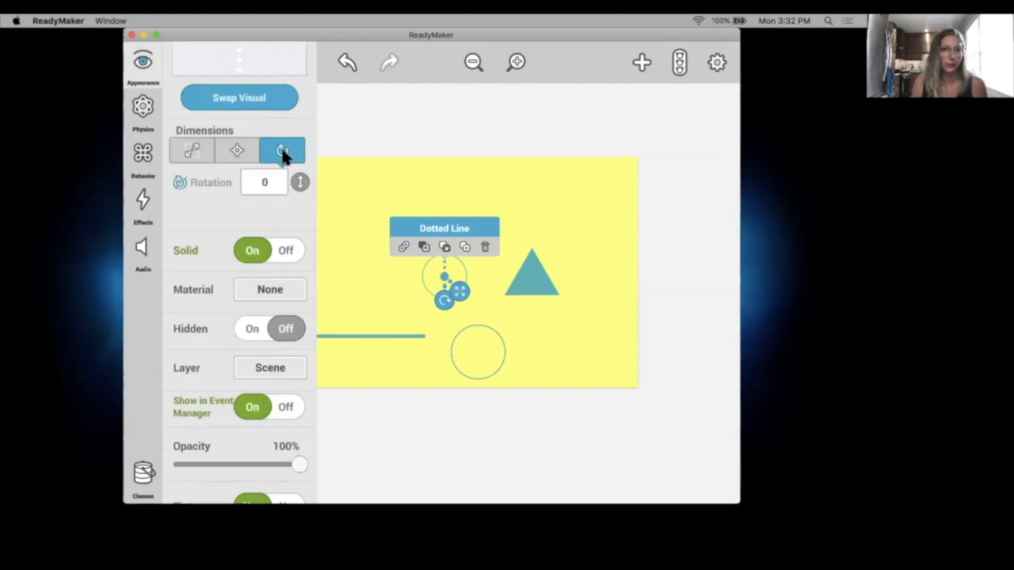
click(264, 182)
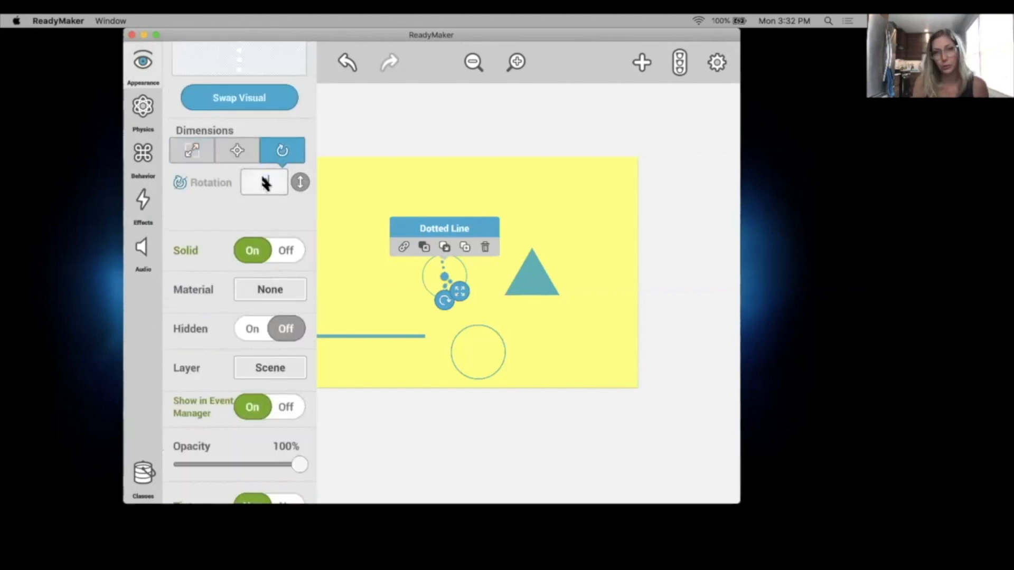
text(90)
click(389, 267)
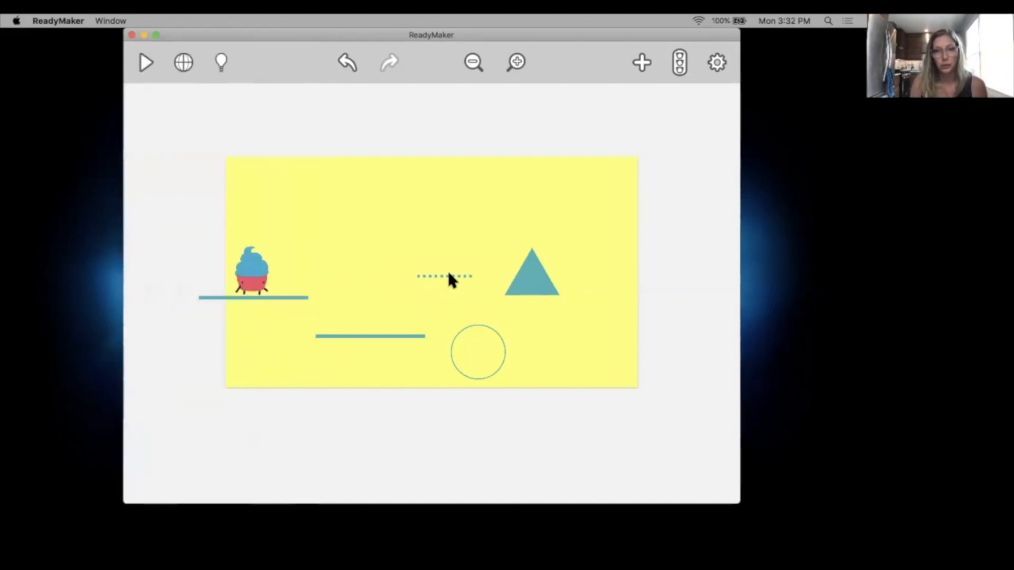
Step: Enlarge the Triangle to well over twice its size and move it into the scene's lower-right corner, overlapping the lower edge
click(520, 289)
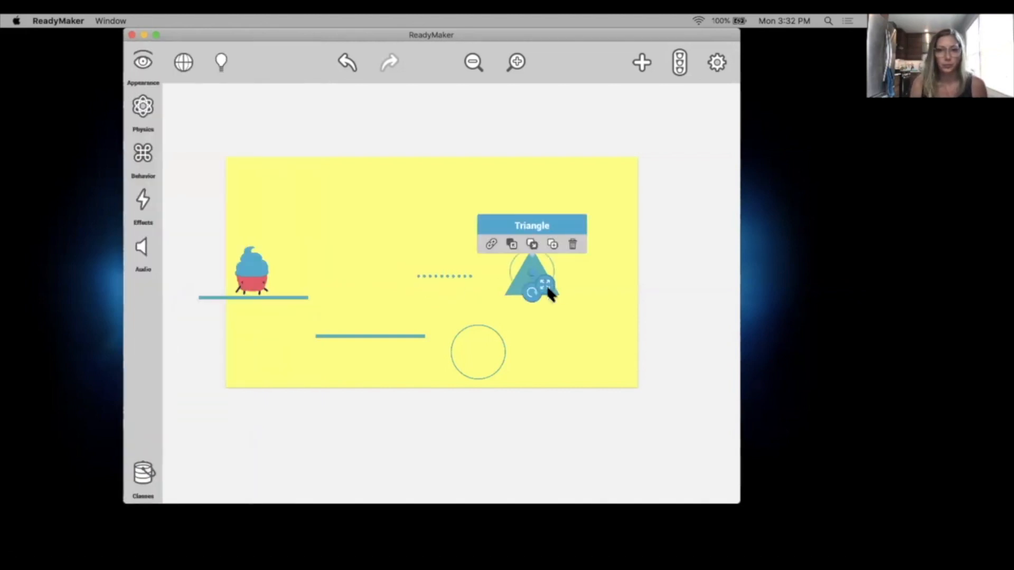
drag(547, 289, 599, 331)
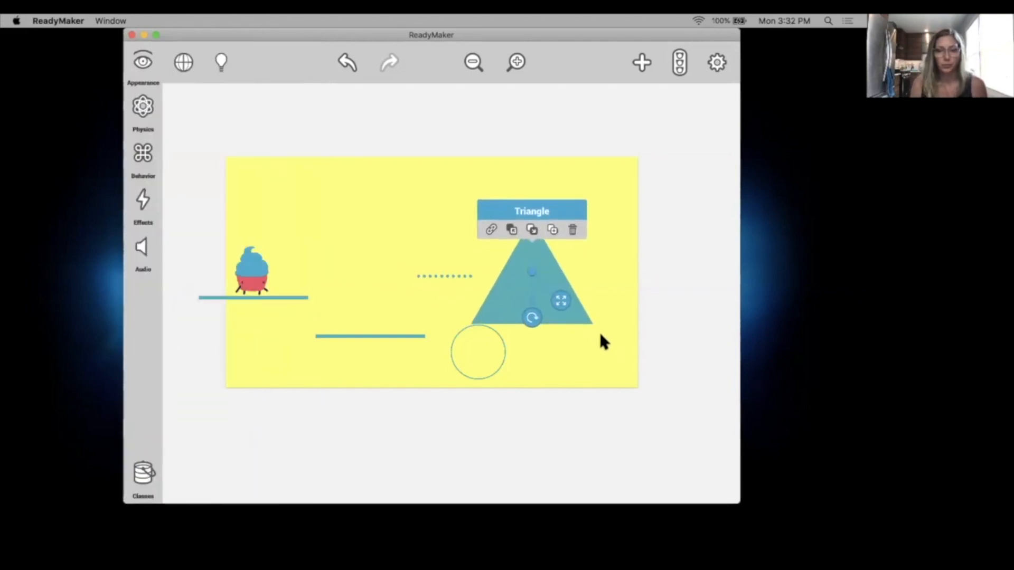
click(564, 340)
click(562, 305)
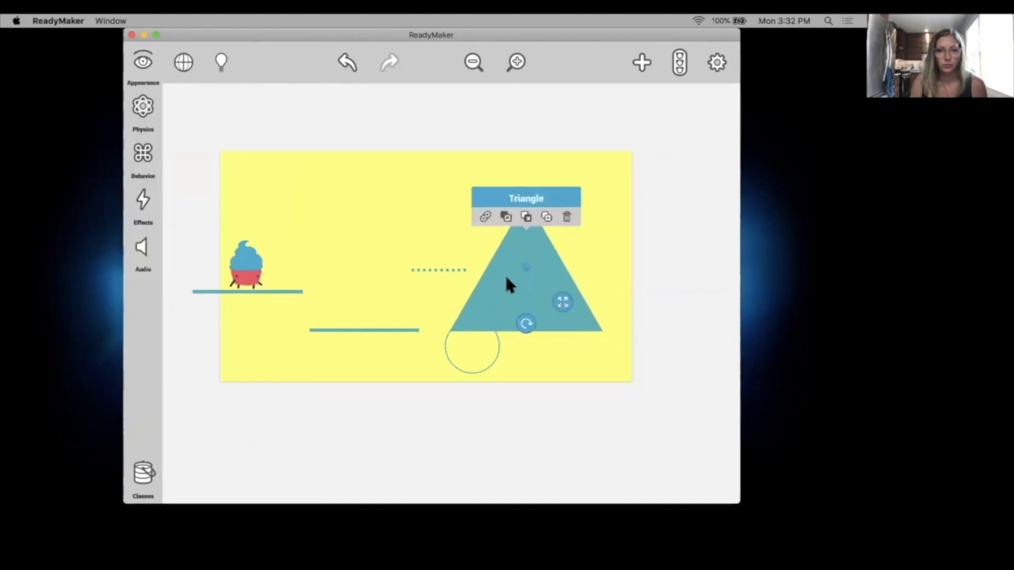
drag(512, 295, 546, 350)
Step: Enlarge the Outlined Circle to nearly twice its size and place it across the scene's lower edge, just left of the Triangle
click(465, 353)
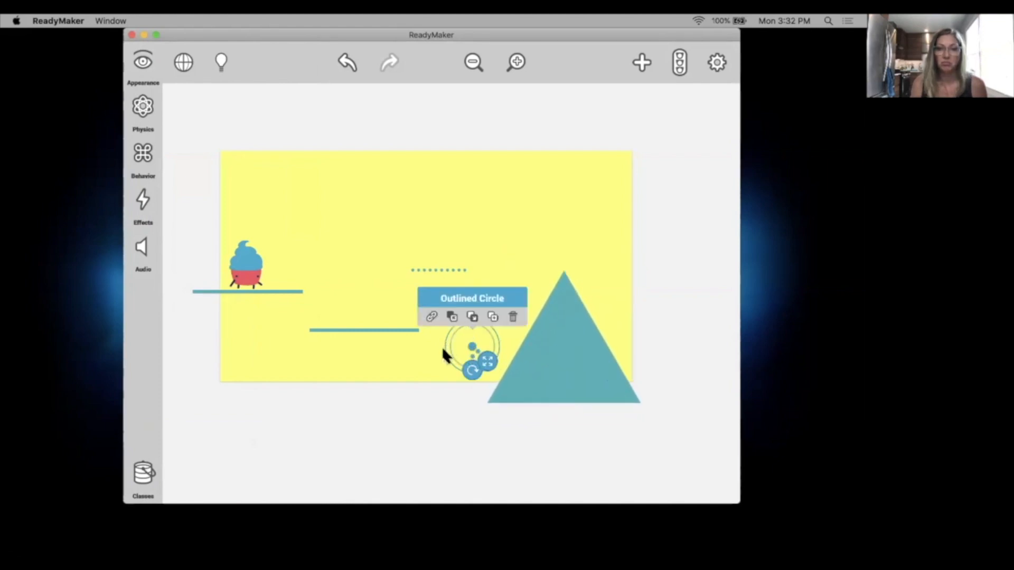
drag(455, 350, 457, 374)
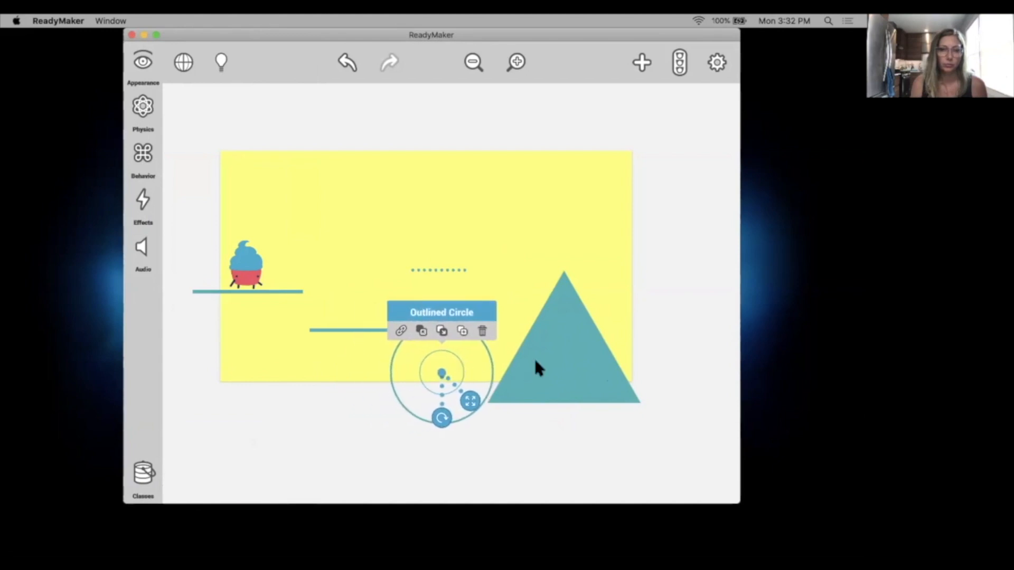
click(549, 441)
Step: Move the duplicated line platform up, above the level of the first platform and the Dotted Line
click(357, 331)
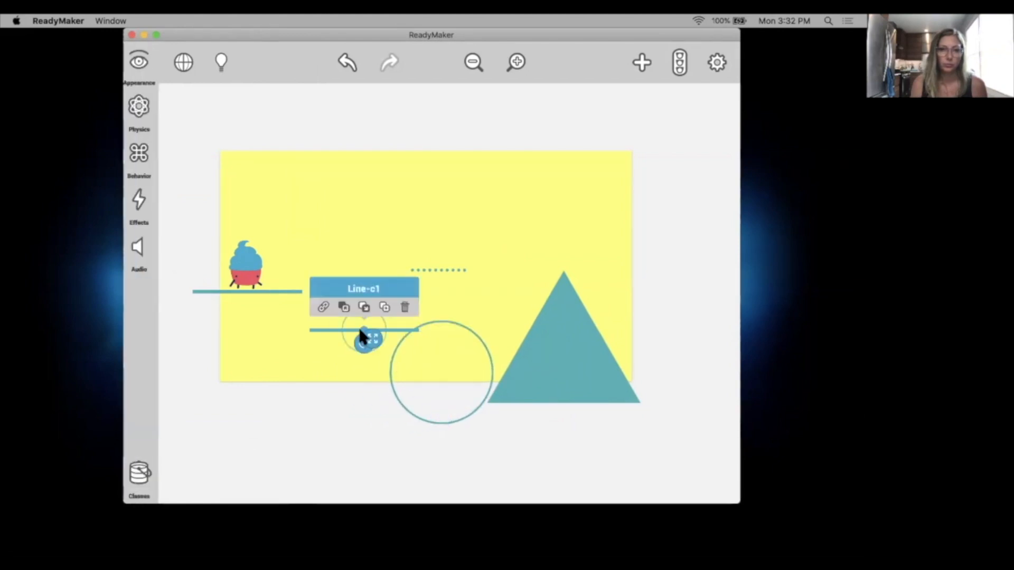
drag(351, 336, 355, 250)
click(442, 273)
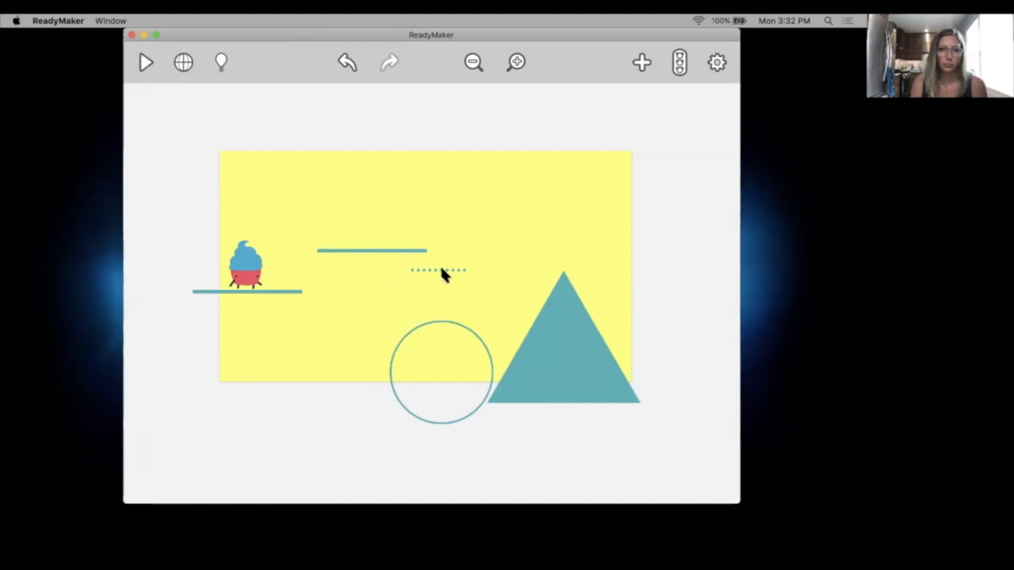
Step: Enlarge the Dotted Line and move it down and left, between the duplicated line platform and the Outlined Circle
click(441, 270)
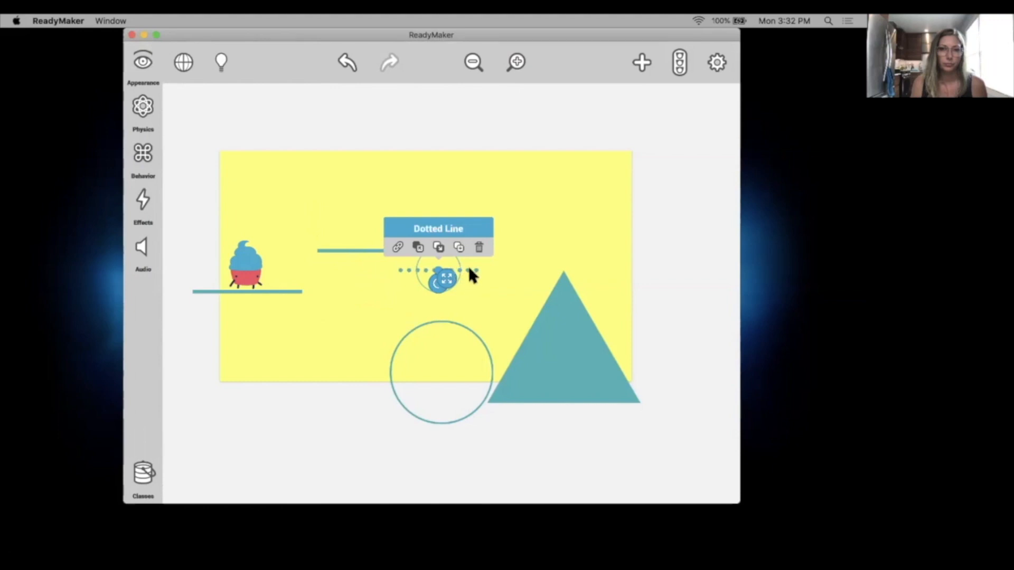
click(426, 306)
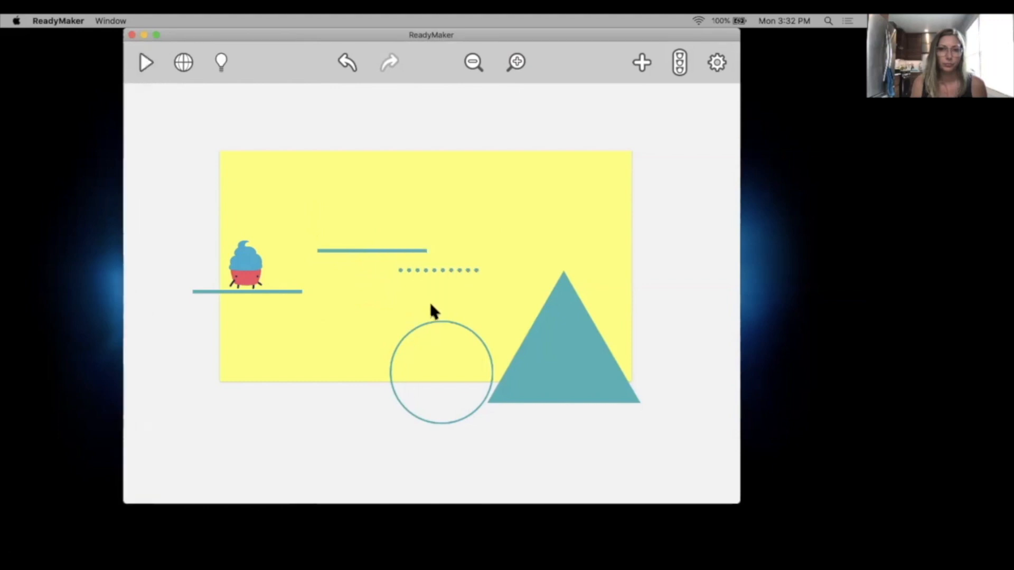
click(441, 269)
drag(425, 268, 400, 295)
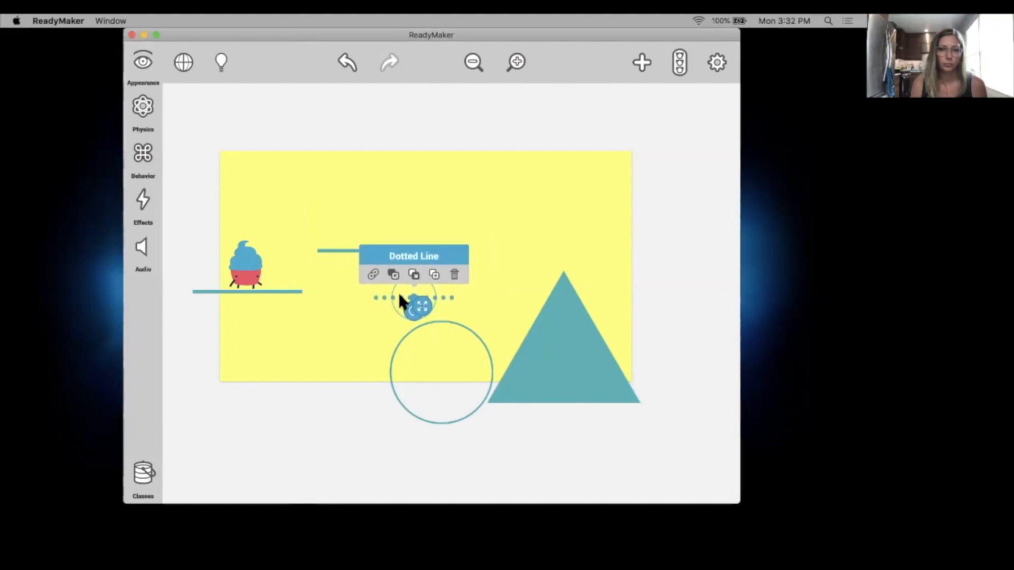
click(524, 240)
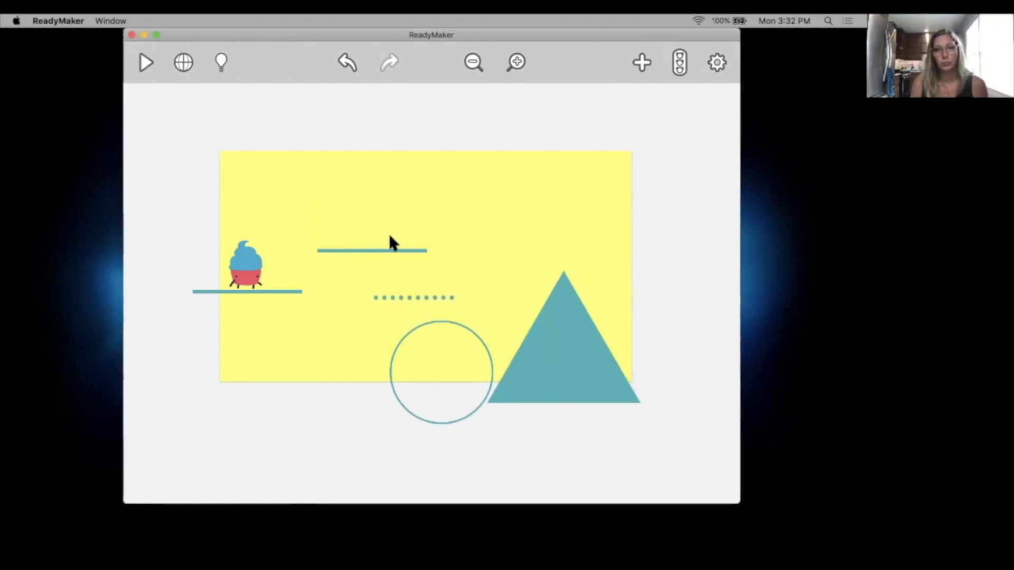
Step: Shift the duplicated line platform slightly up and left, closer to Cupcake Carl's starting platform
click(380, 251)
mouse_move(383, 262)
mouse_down()
mouse_move(359, 250)
mouse_move(372, 259)
mouse_up()
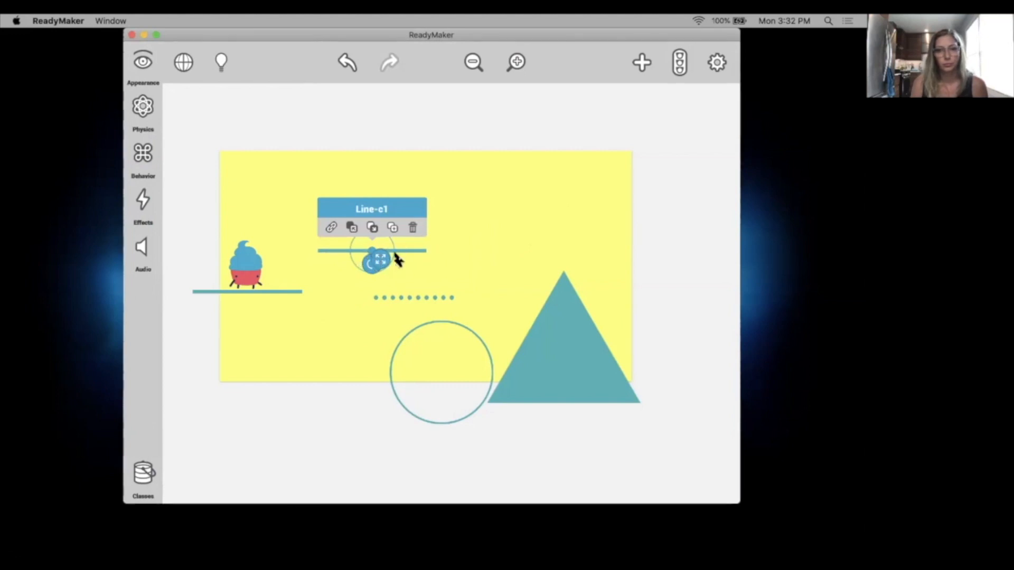
drag(363, 256, 341, 245)
click(498, 288)
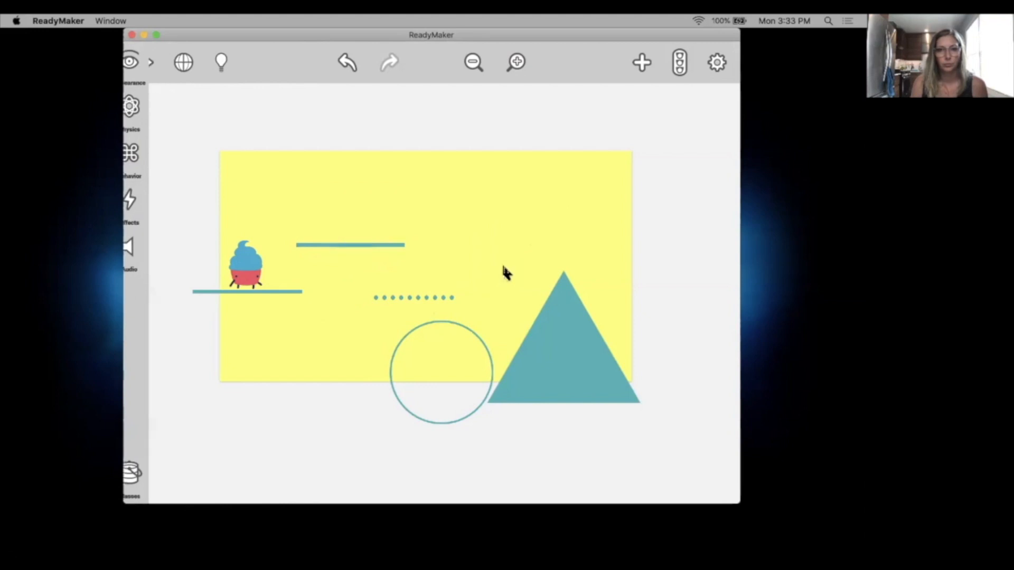
Step: Duplicate the upper line platform and place the copy across the scene's right edge, above the Triangle
click(424, 297)
click(349, 246)
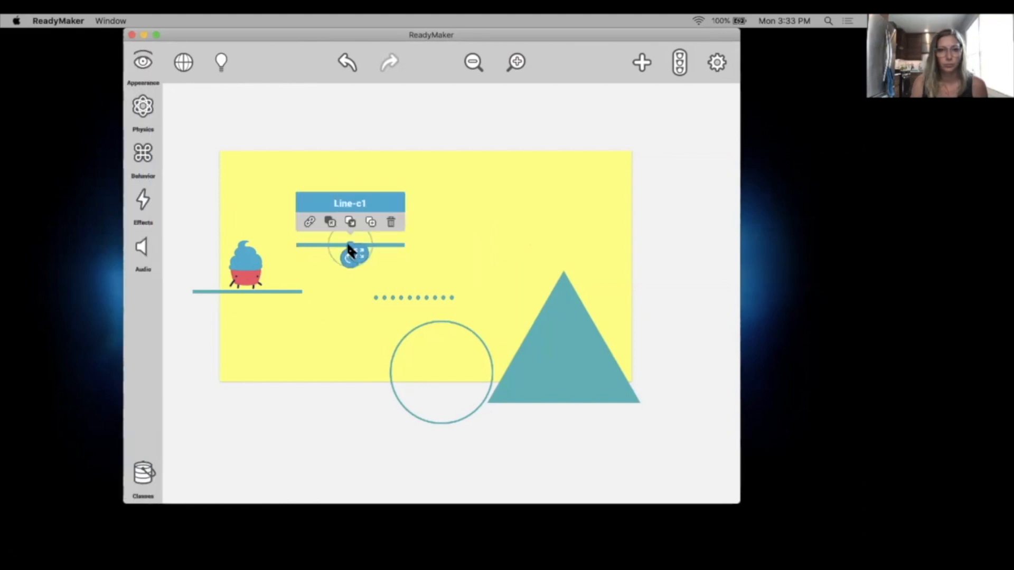
drag(339, 242, 624, 240)
click(343, 480)
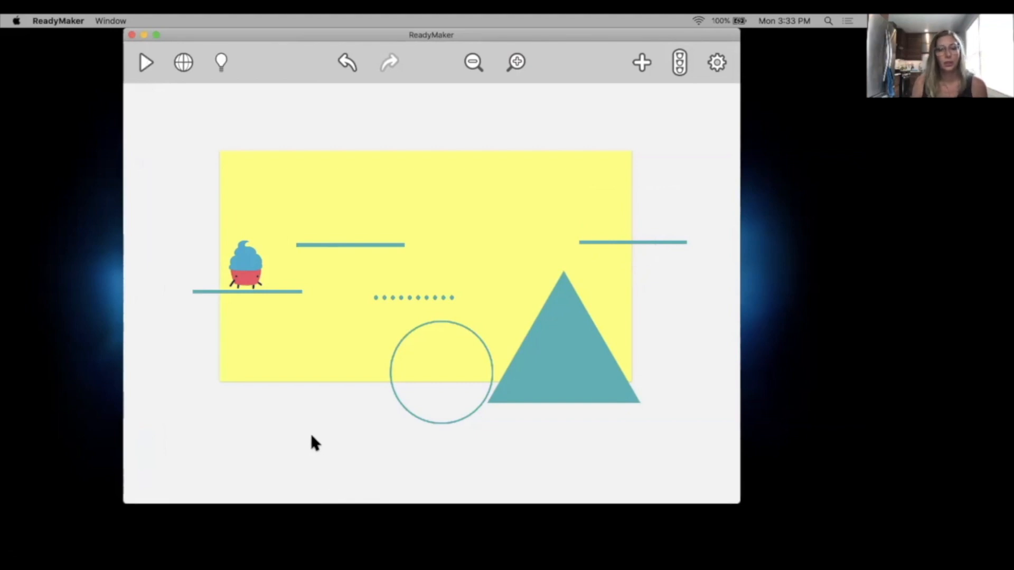
Step: Check the class assignments of the starting line platform, the upper line platform and the Dotted Line
click(263, 294)
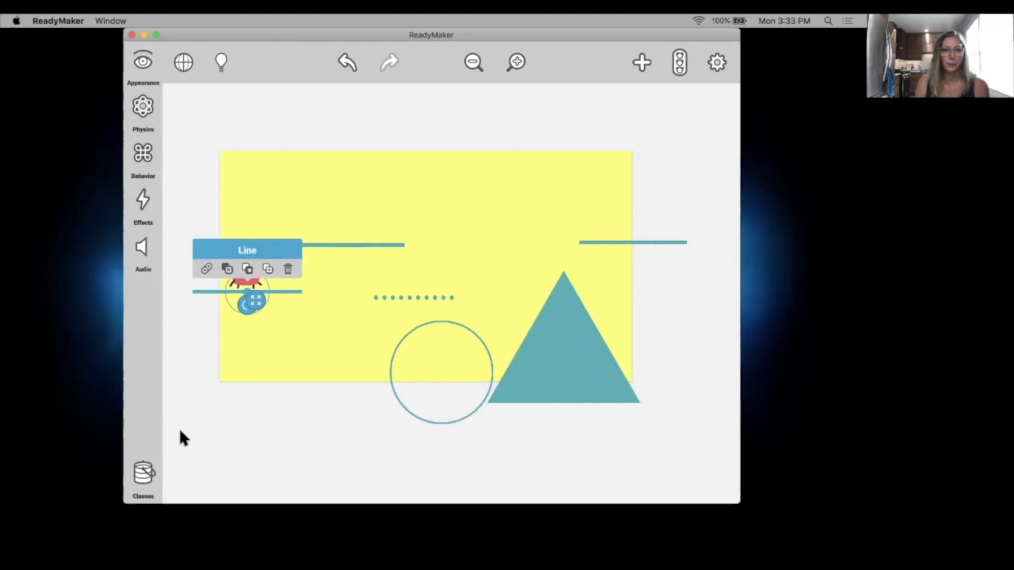
click(143, 477)
click(485, 116)
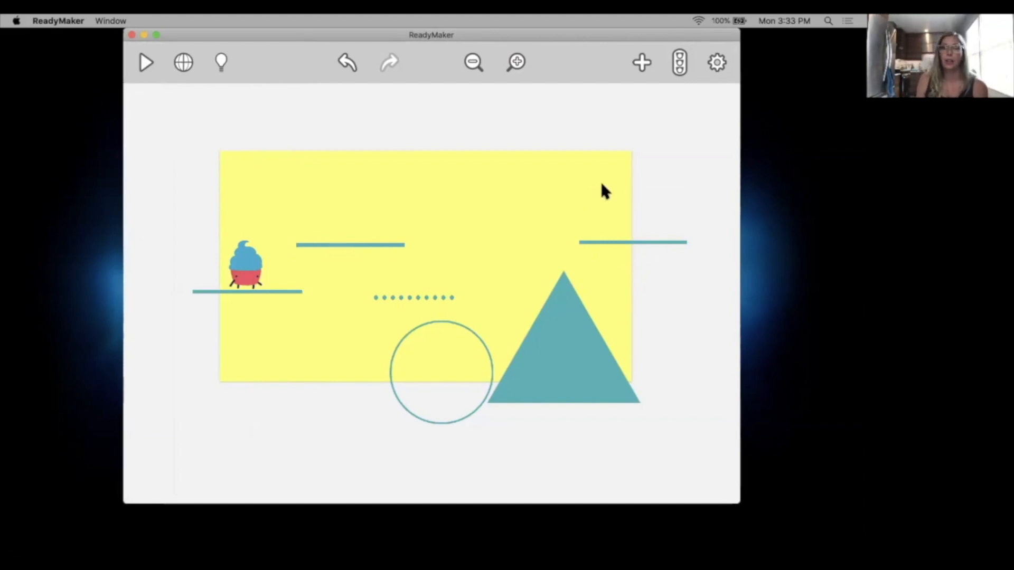
click(340, 245)
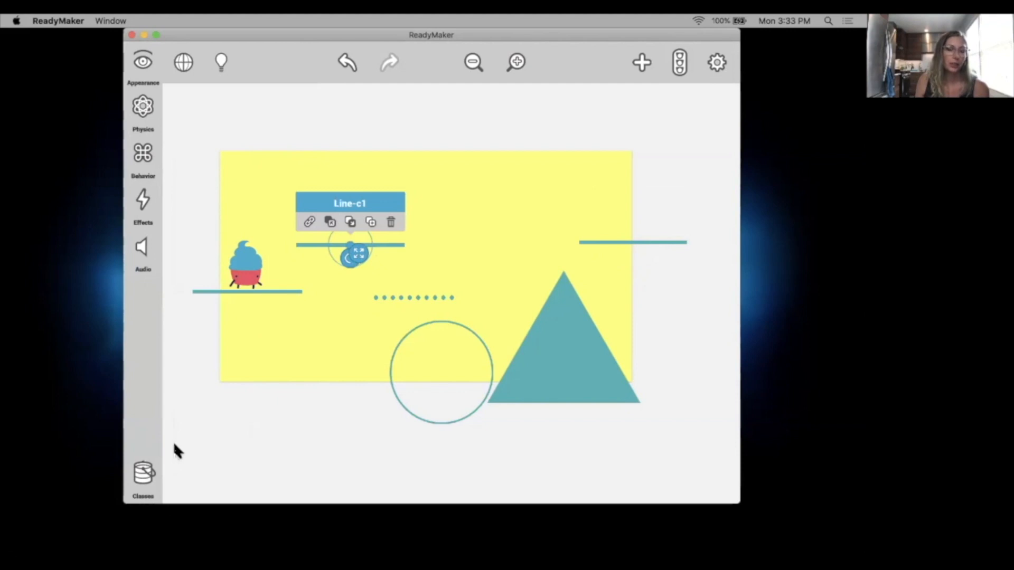
click(144, 474)
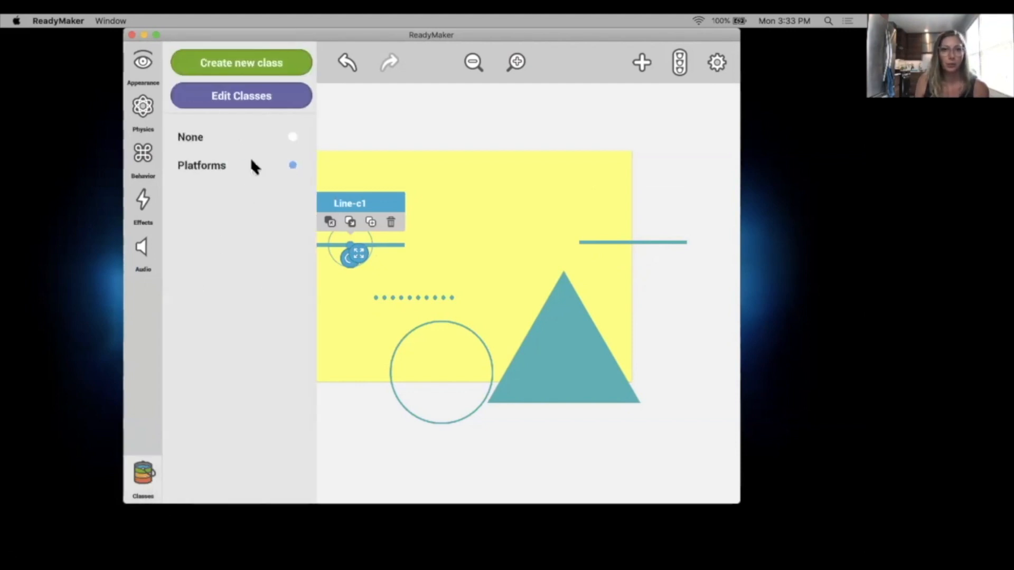
click(486, 206)
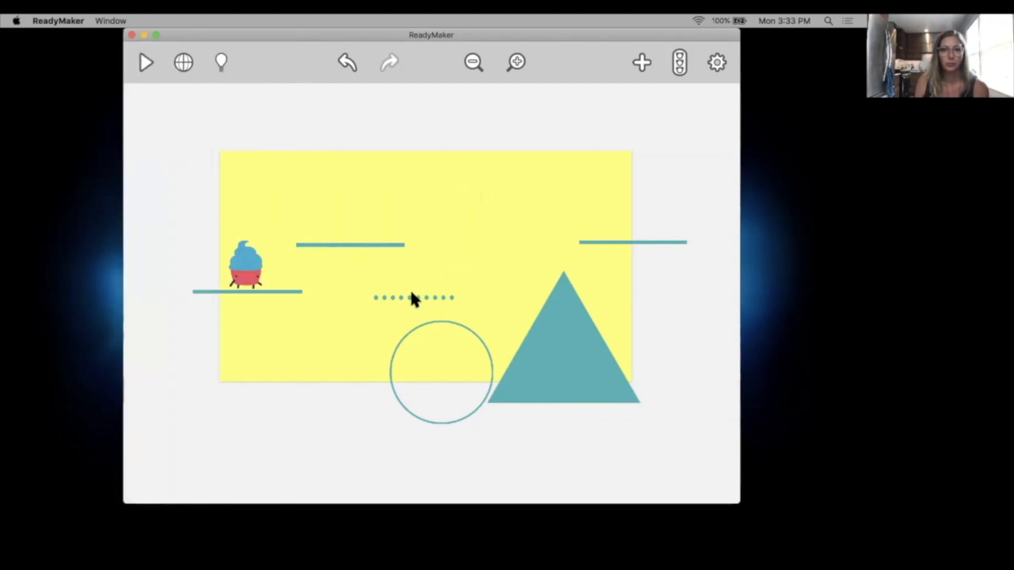
click(411, 297)
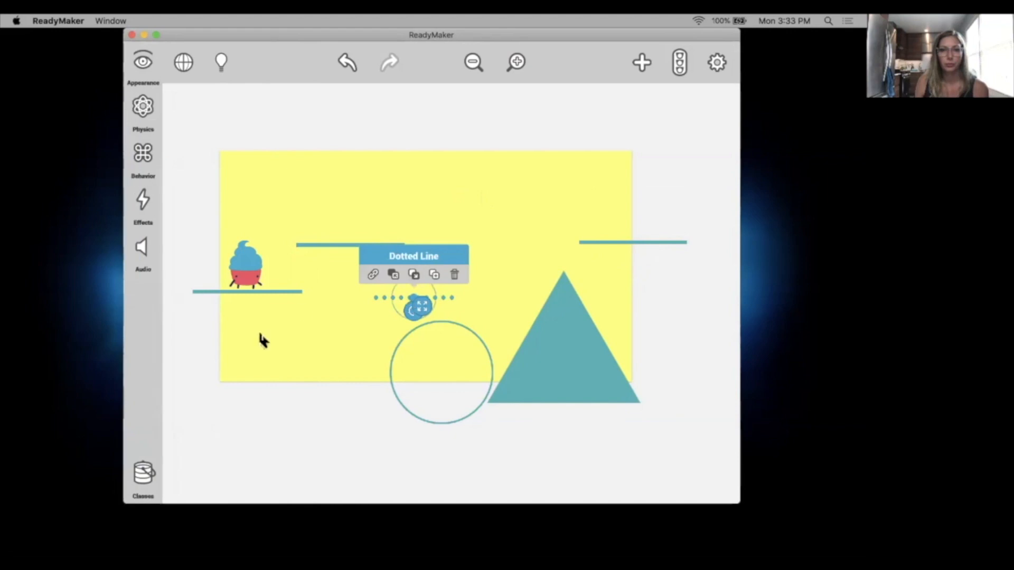
click(141, 469)
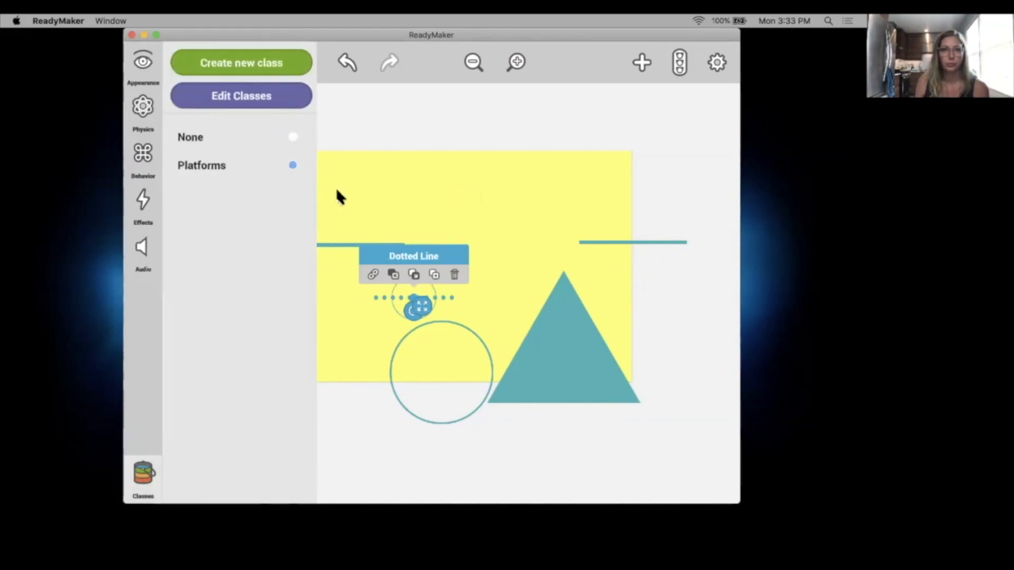
Step: Assign the Outlined Circle and the Triangle to the Platforms class
click(444, 324)
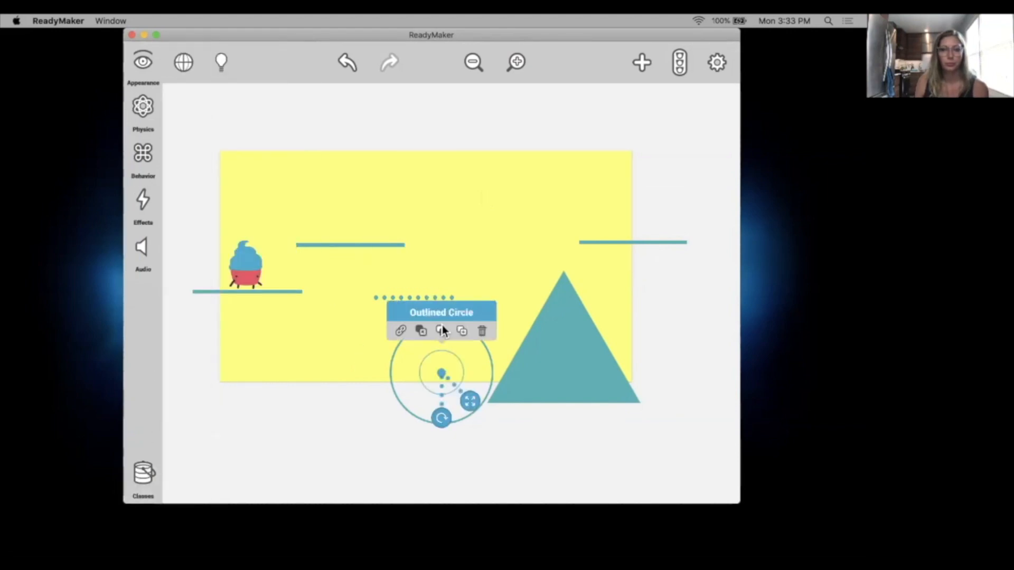
click(148, 470)
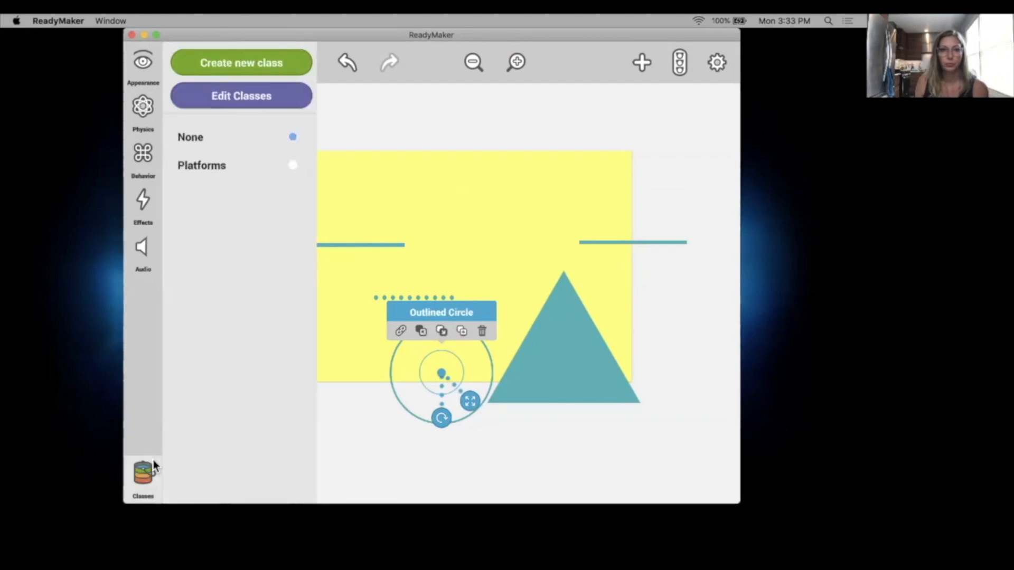
click(292, 165)
click(544, 305)
click(141, 473)
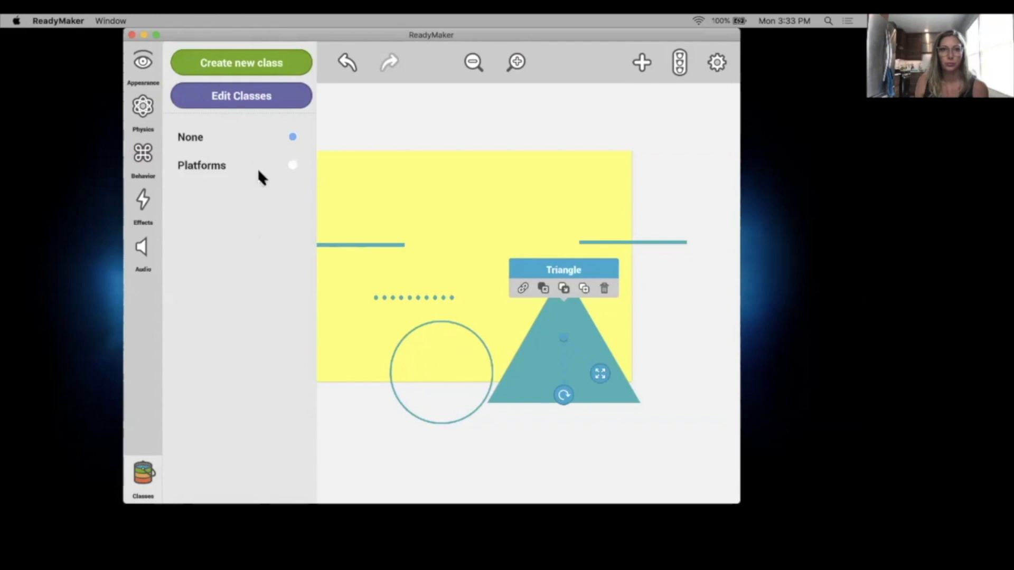
Step: Check the class assignment of the line platform at the scene's right edge
click(646, 243)
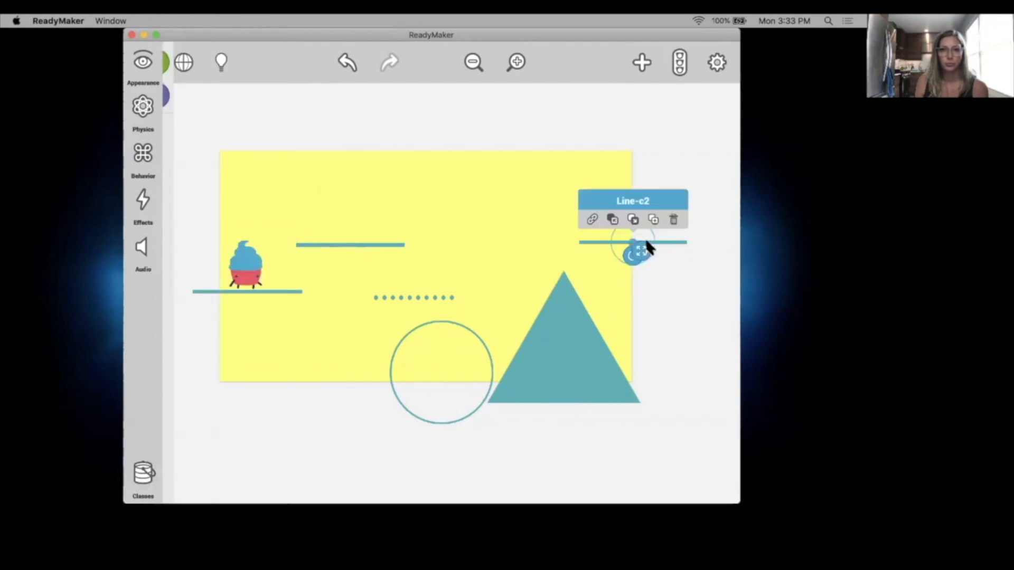
click(147, 480)
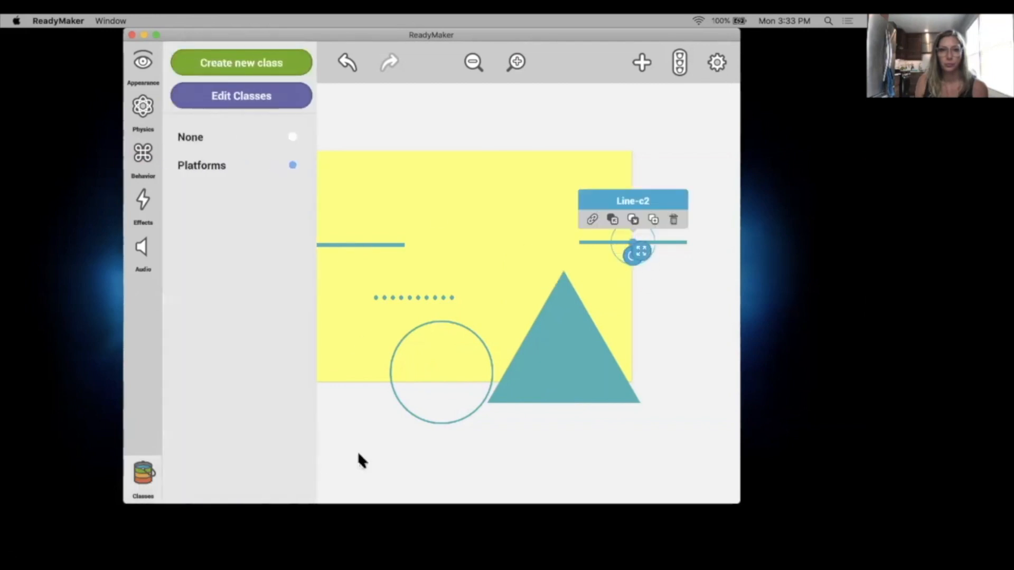
click(398, 461)
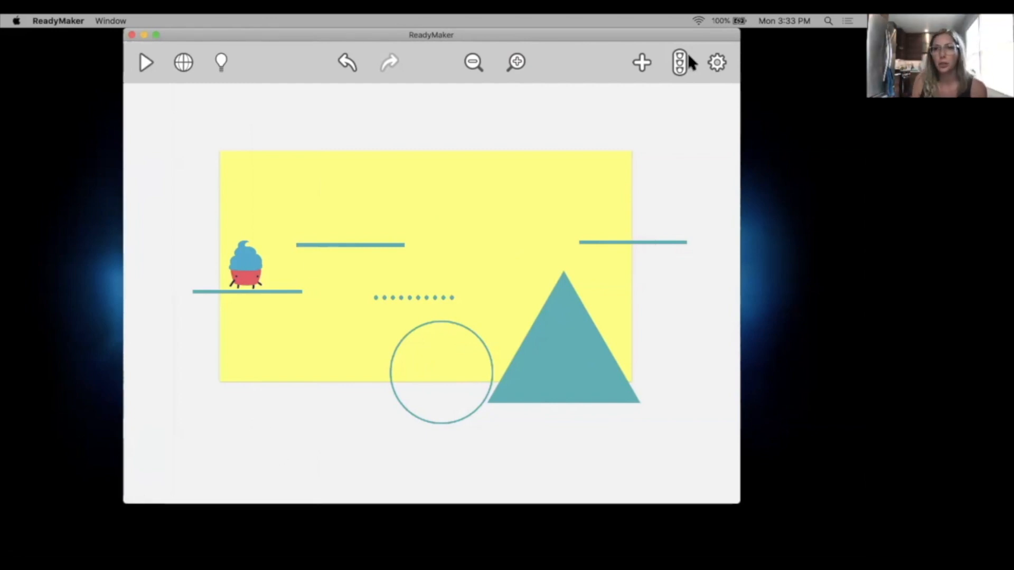
Step: Examine the objects available for Event #1's When condition and return to the scene without choosing one
click(680, 62)
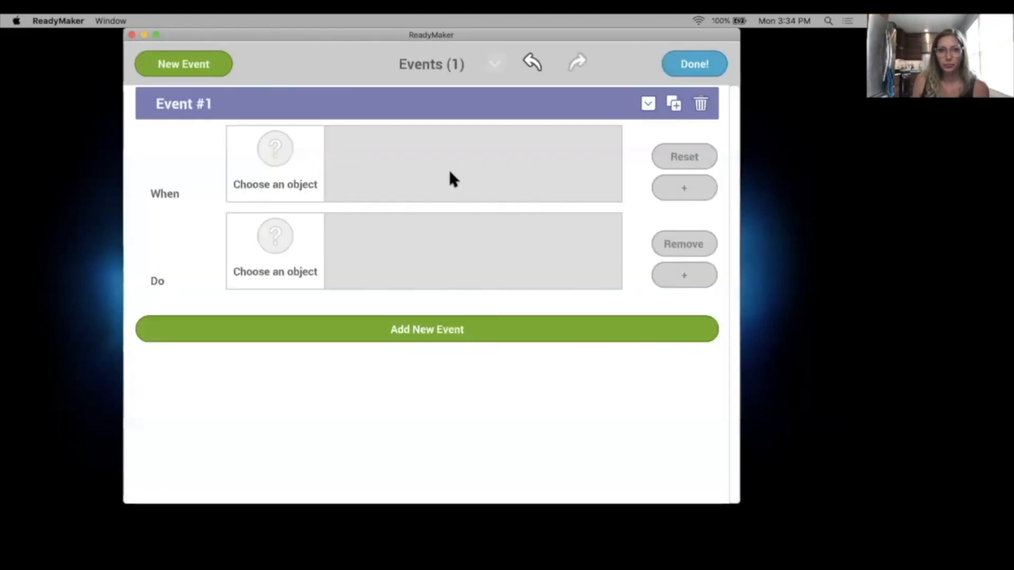
click(295, 172)
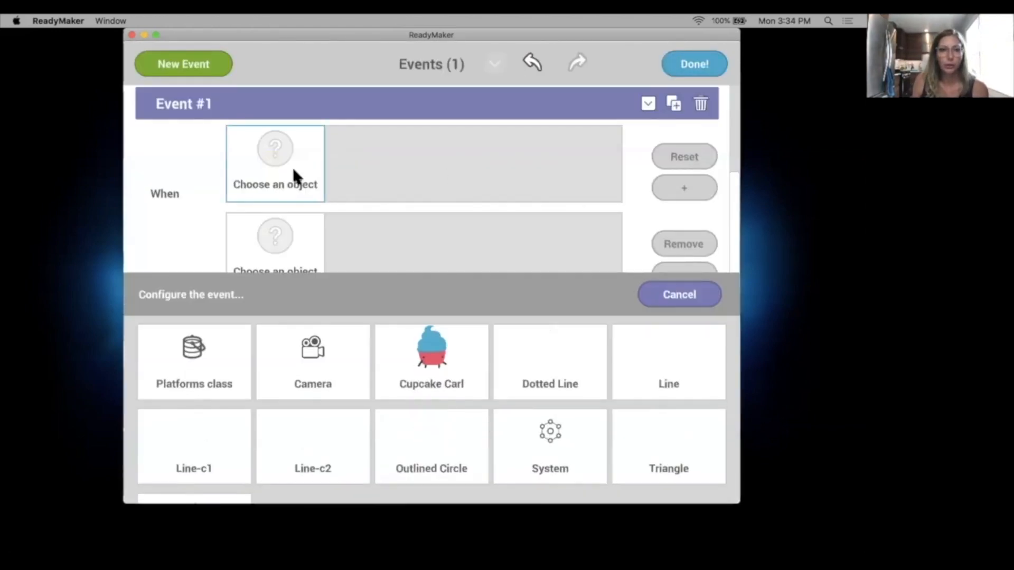
scroll(430, 430, down, 2)
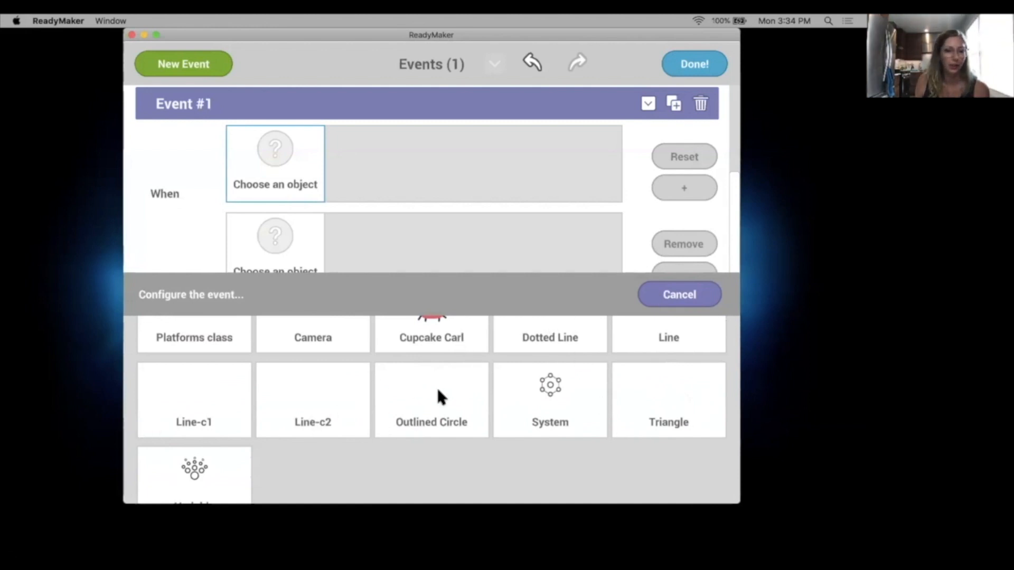
scroll(362, 410, up, 2)
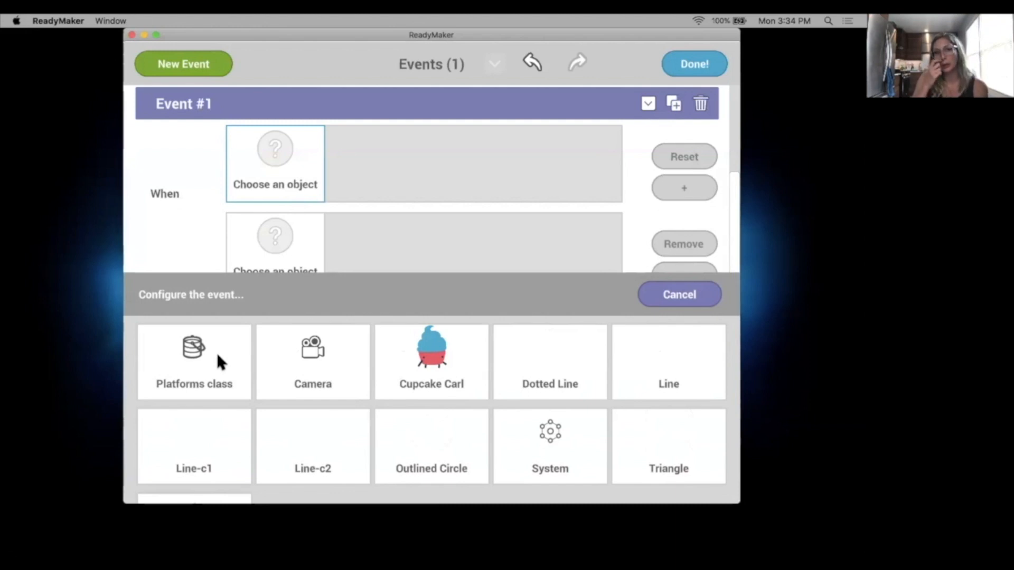
click(696, 303)
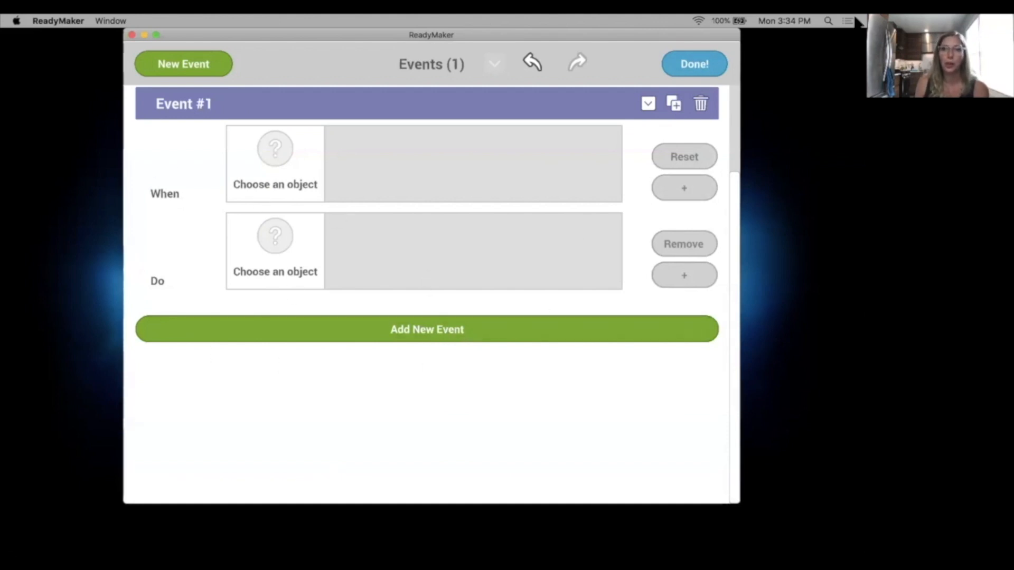
click(693, 64)
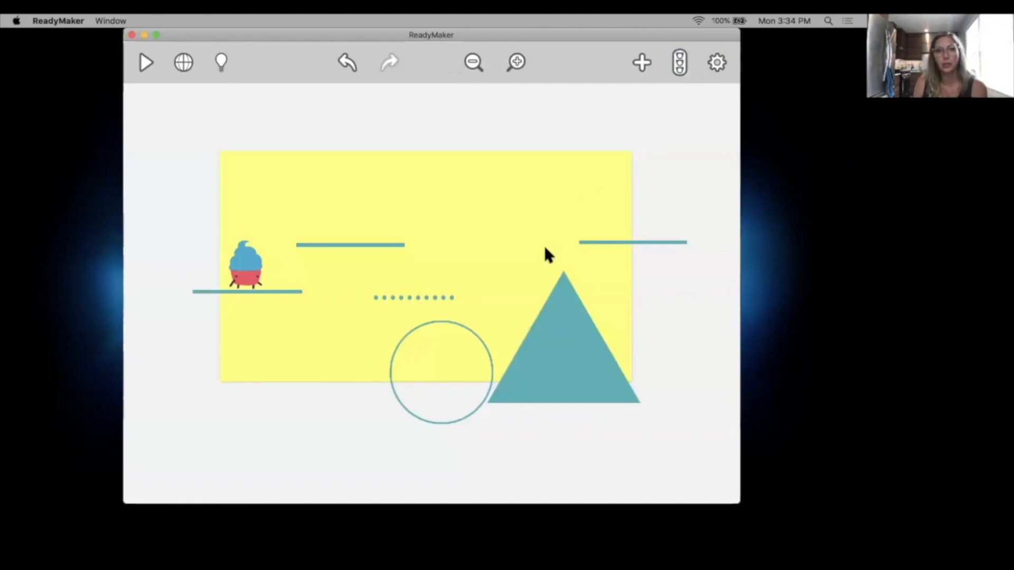
Step: Run the game and jump Cupcake Carl from the starting platform onto the upper line platform
click(146, 64)
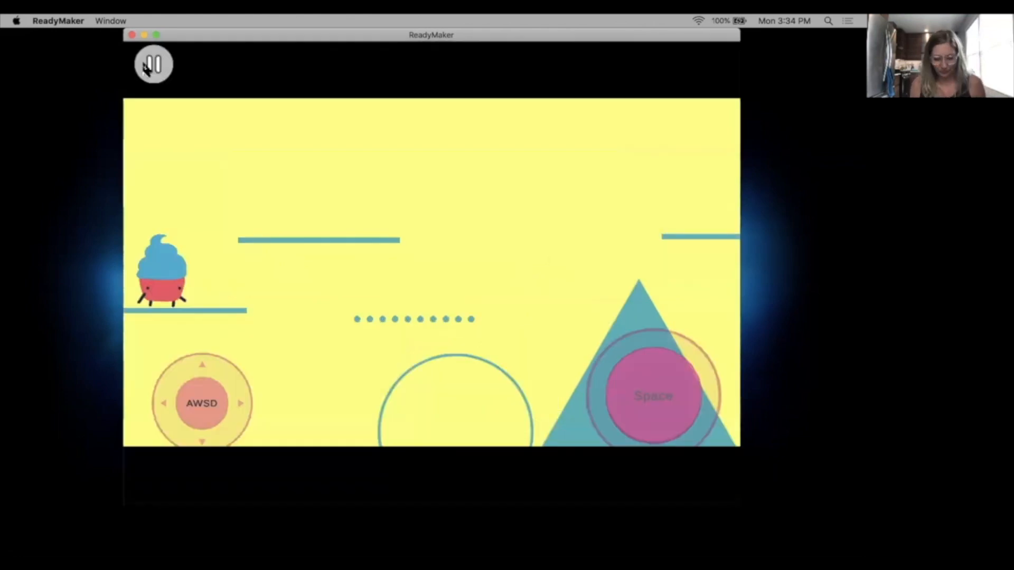
key(space)
key(d)
key(space)
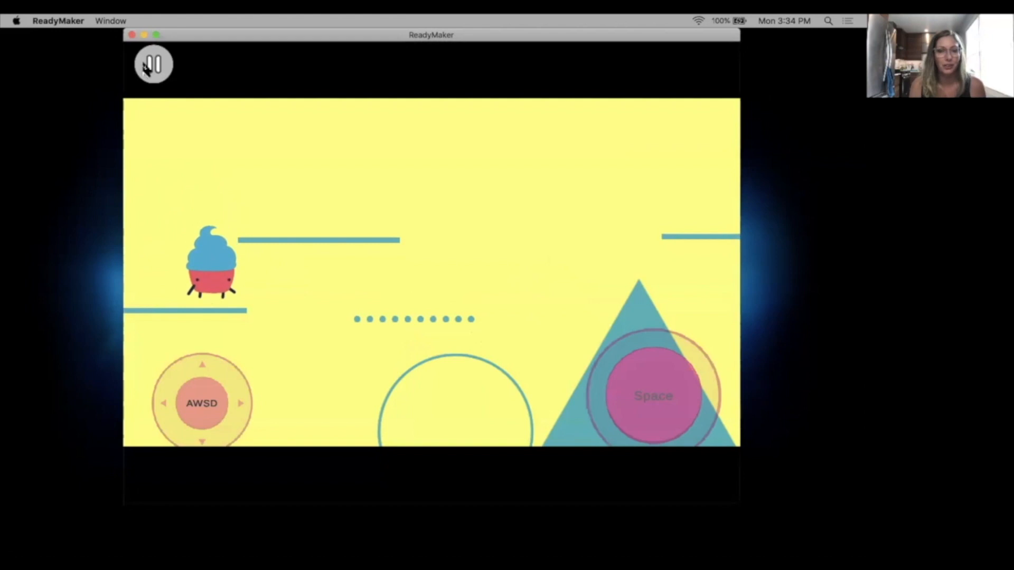
key(space)
key(space)
key(d)
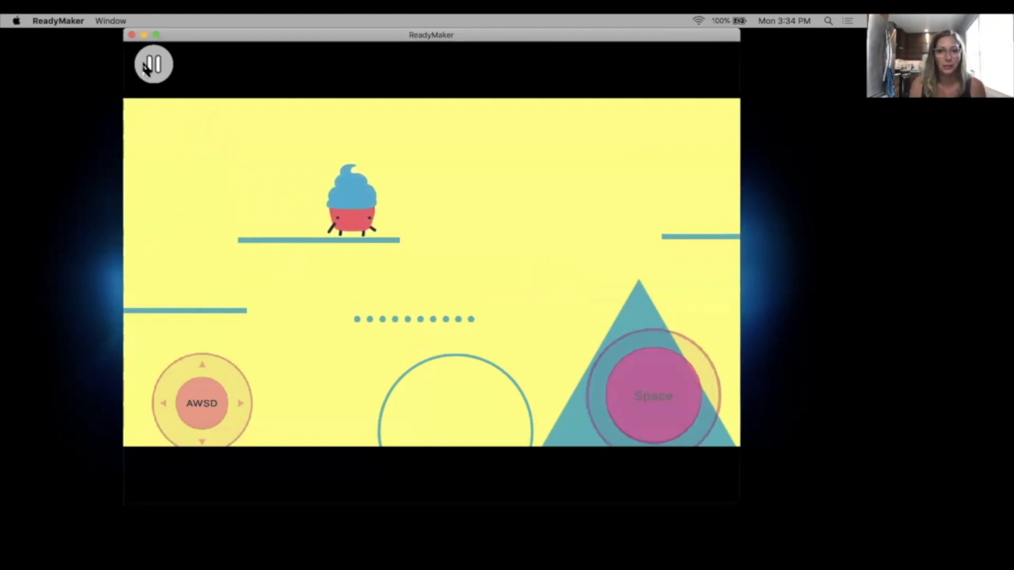
Step: Playtest moving Cupcake Carl over the Dotted Line and the Triangle's peak to the far-right line platform
key(space)
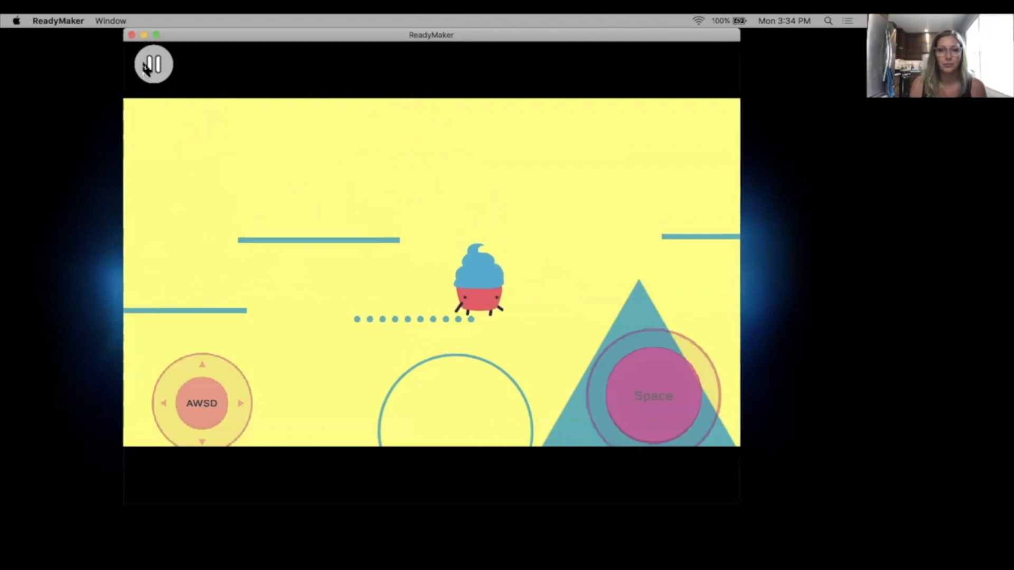
key(a)
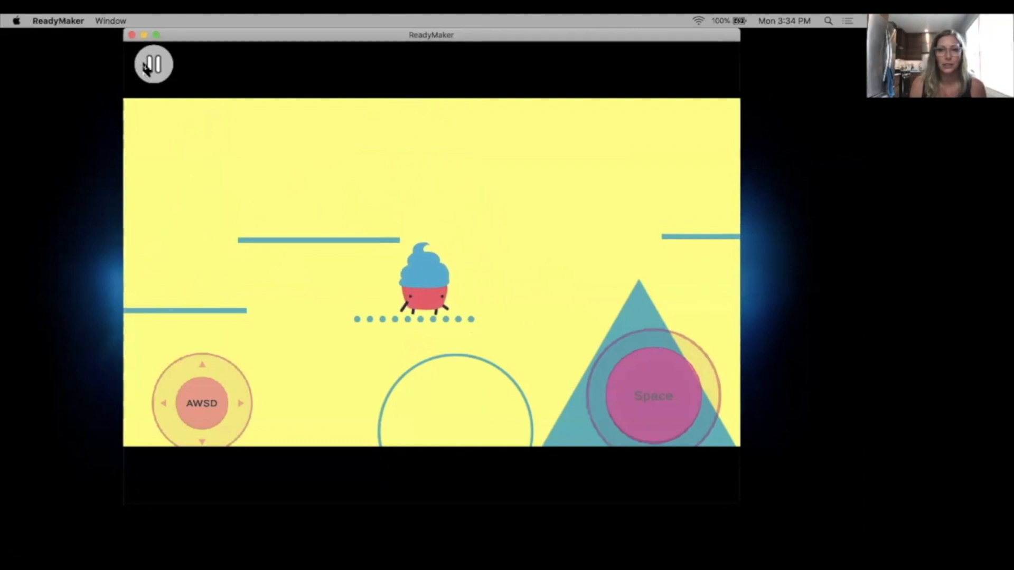
key(d)
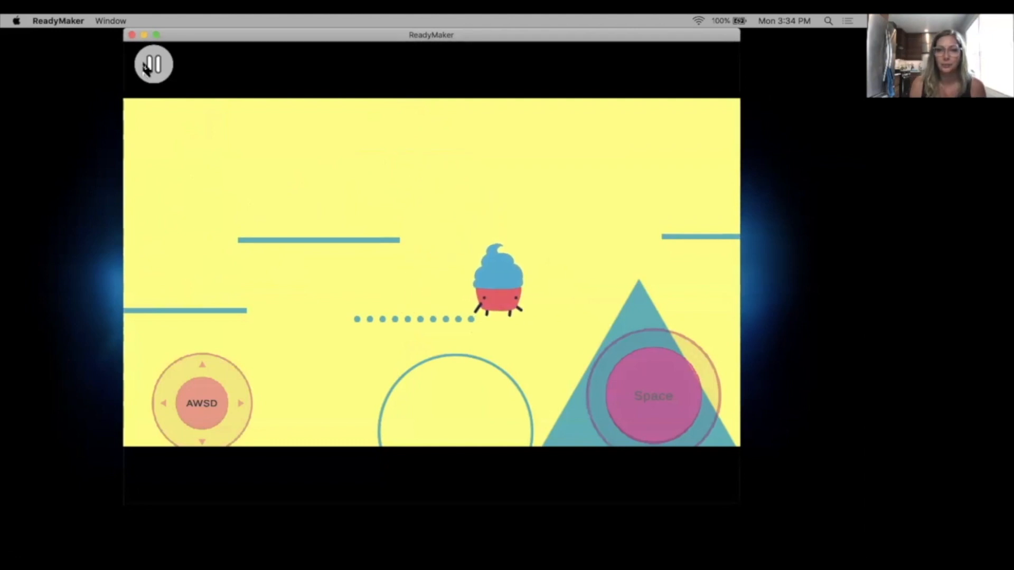
key(space)
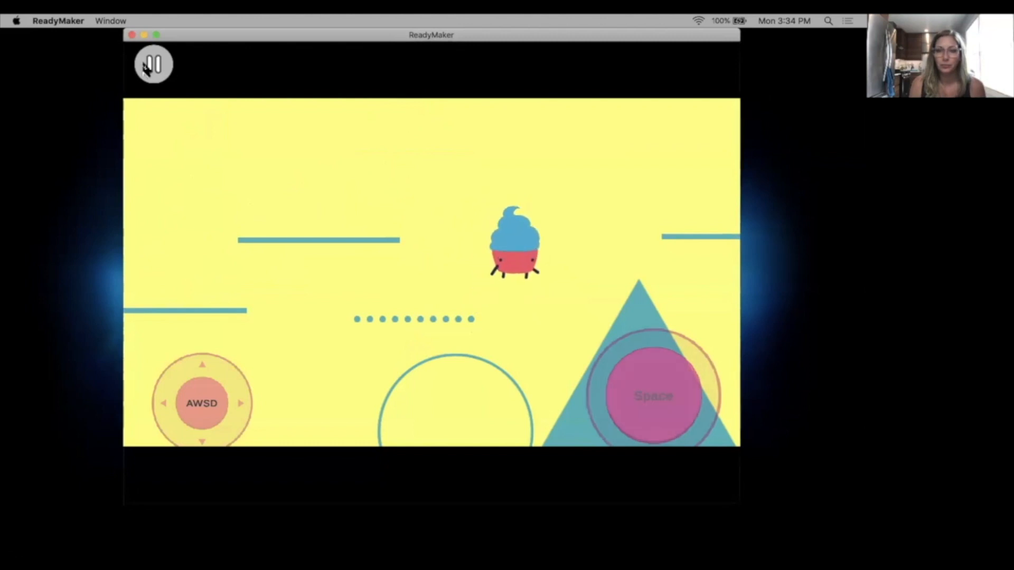
key(space)
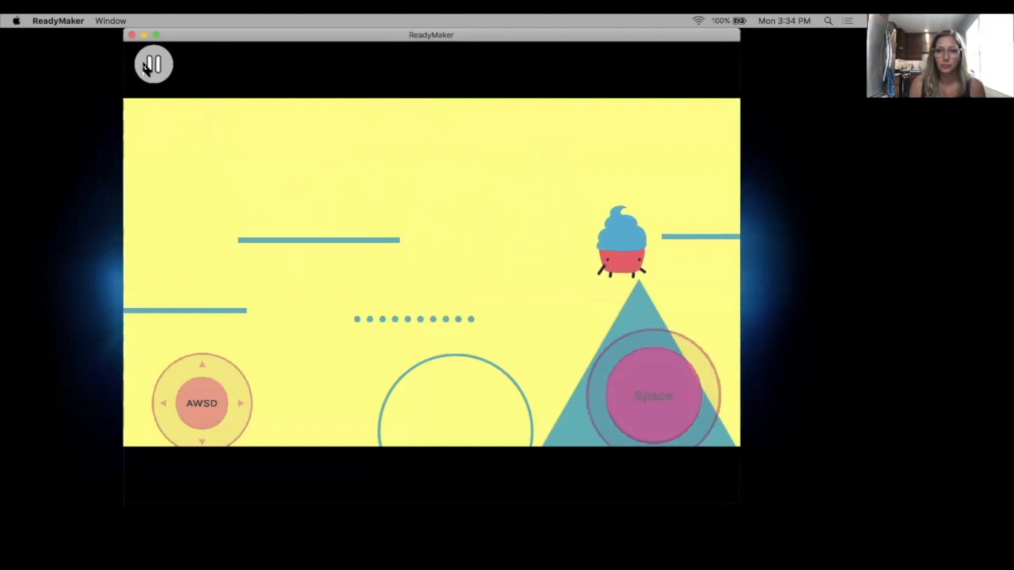
key(space)
key(space)
key(a)
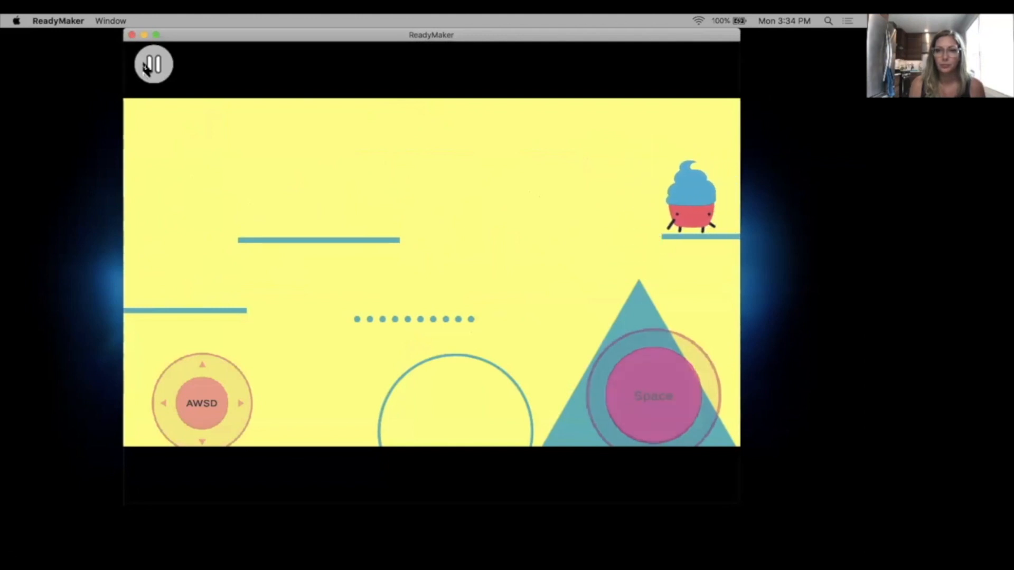
Step: Test jumps between the Dotted Line and the Triangle with Cupcake Carl, and stop the game
key(space)
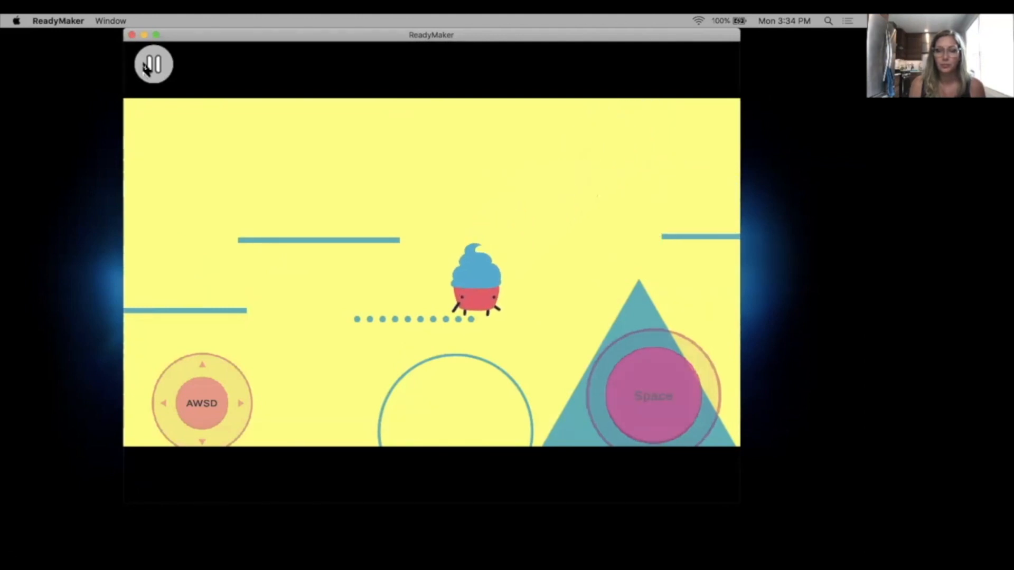
key(space)
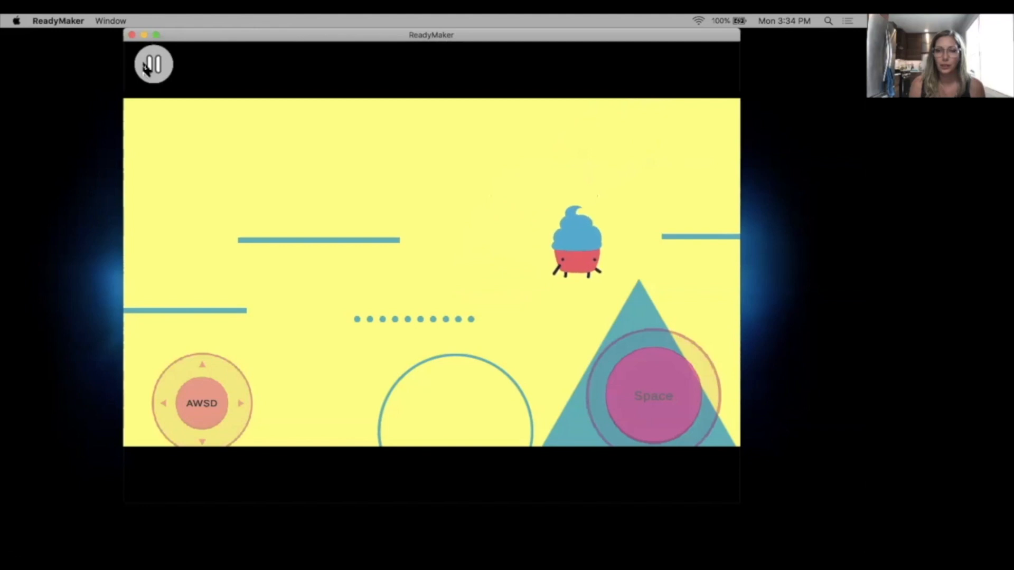
key(a)
key(space)
key(d)
key(a)
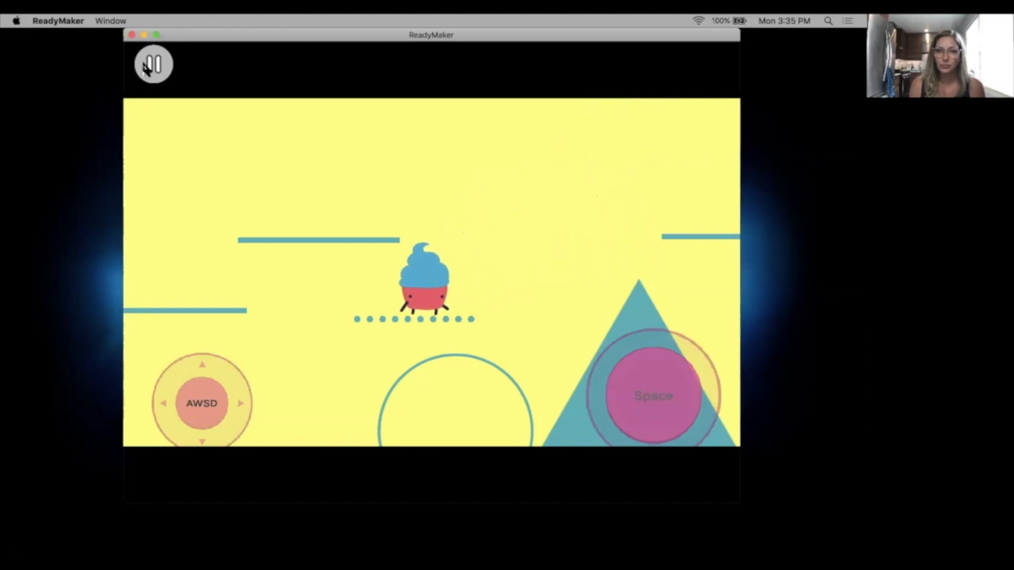
key(space)
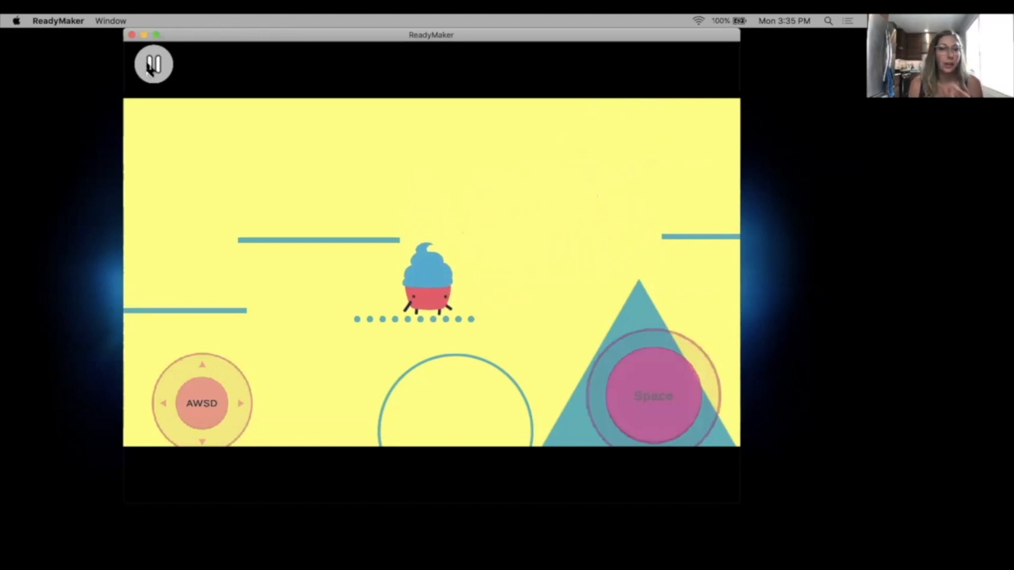
click(158, 68)
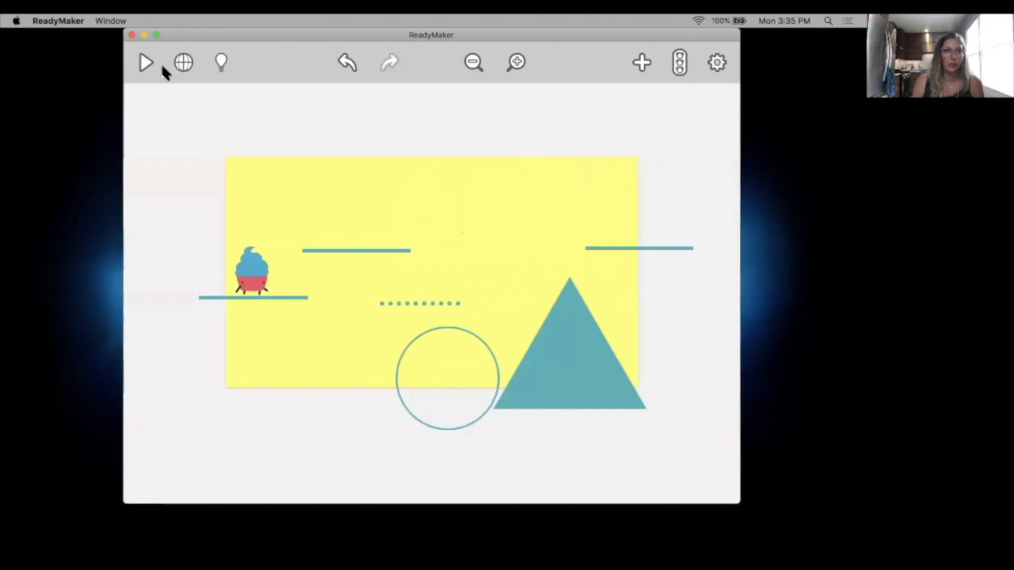
Step: Change the Outlined Circle's collider shape to Circle
click(603, 384)
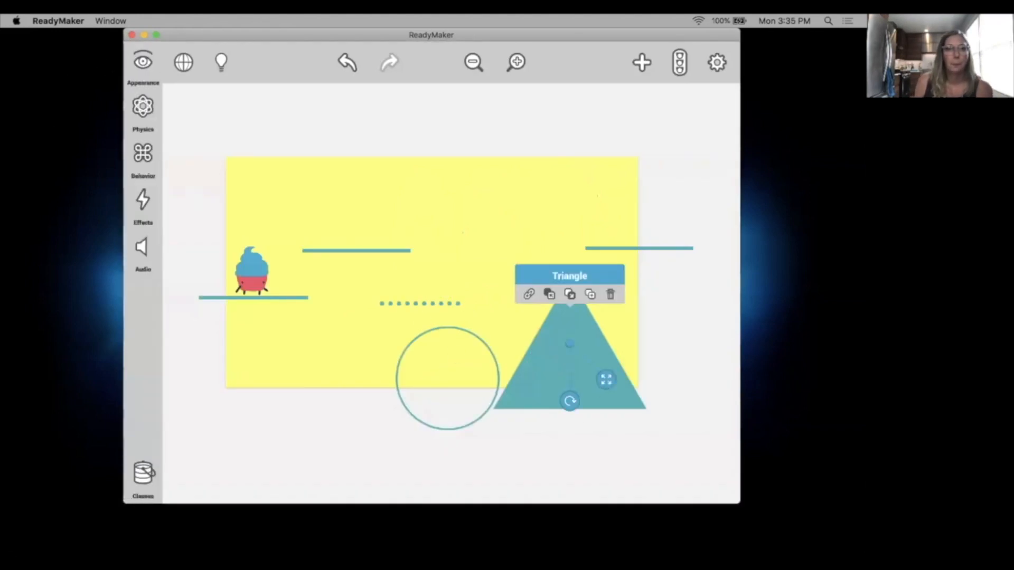
click(444, 377)
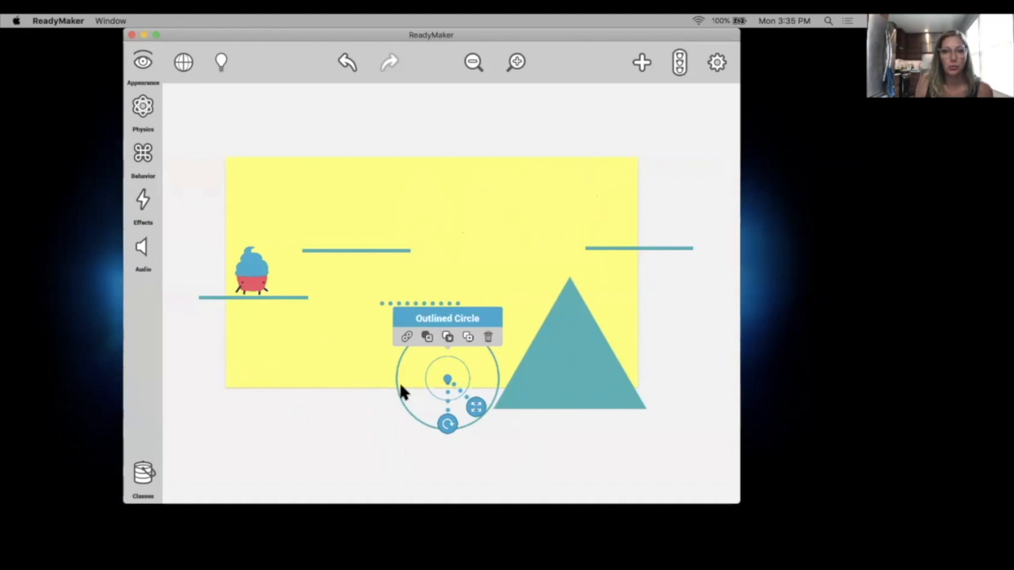
click(145, 74)
scroll(274, 392, down, 5)
scroll(269, 392, down, 4)
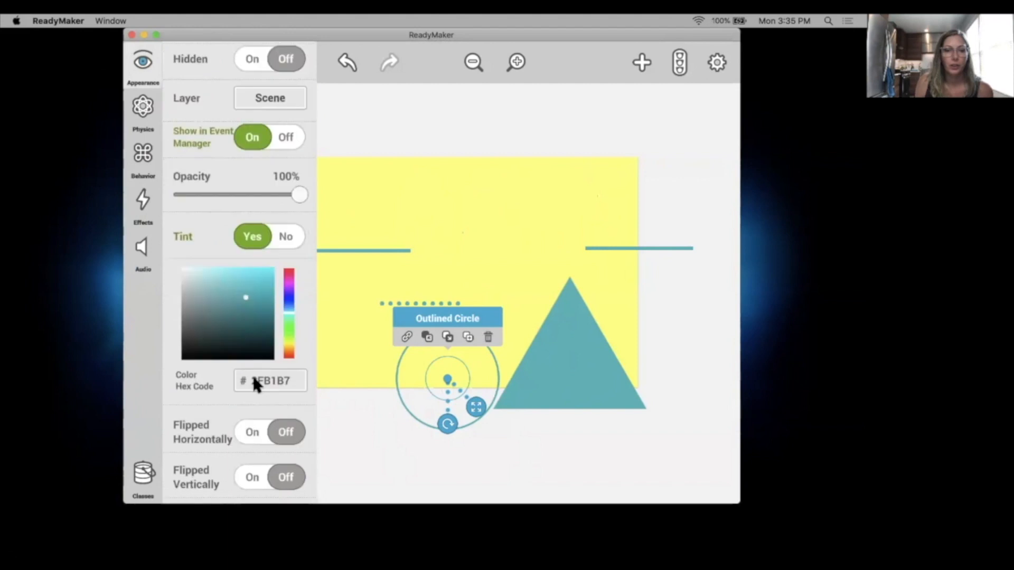
scroll(262, 427, down, 5)
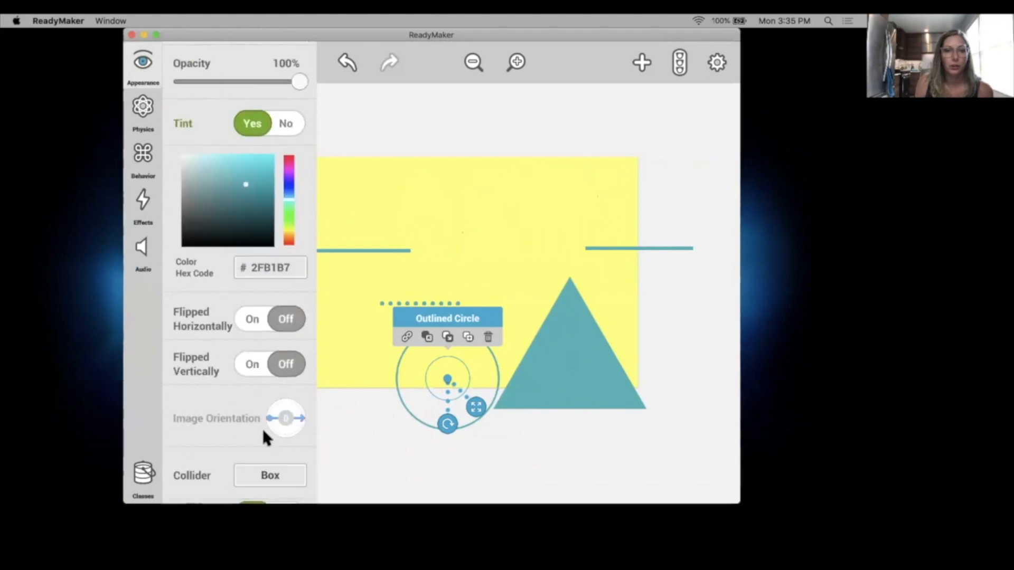
click(270, 341)
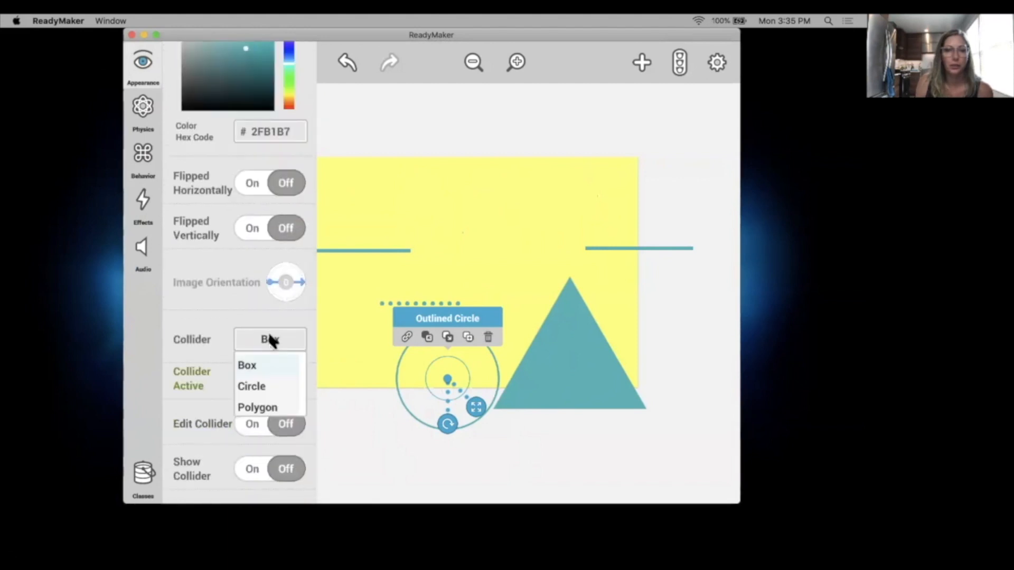
click(286, 386)
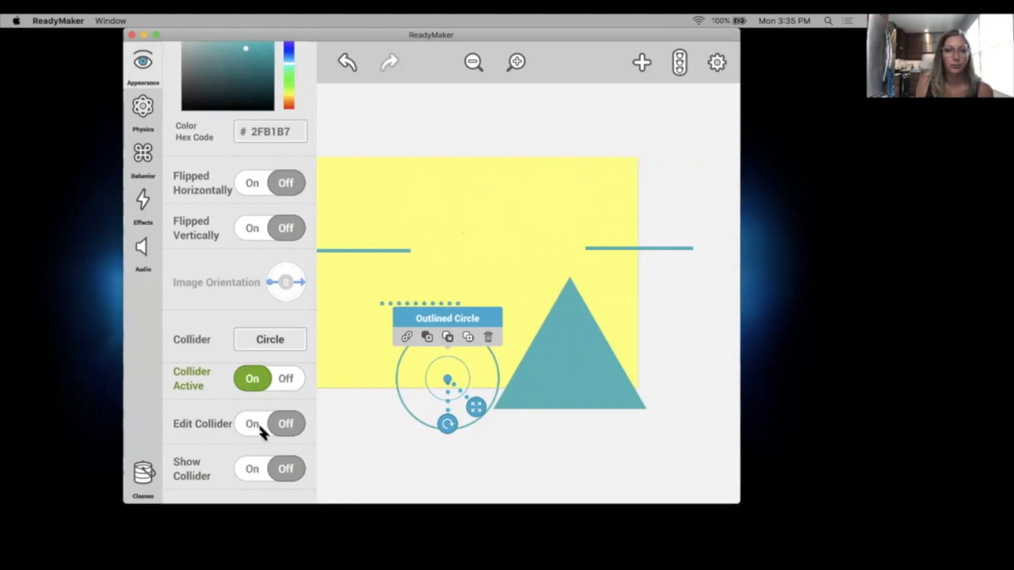
scroll(294, 358, down, 2)
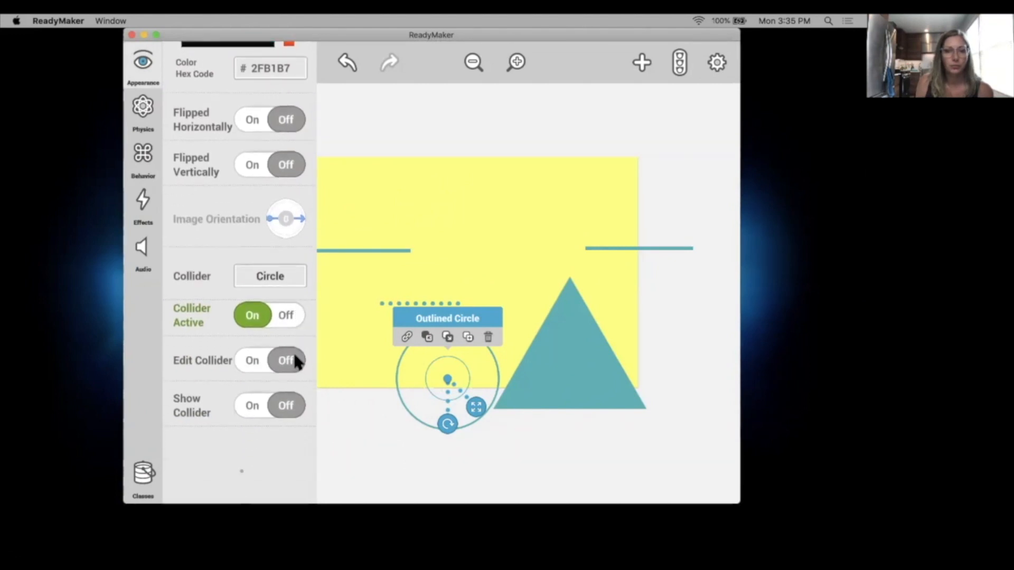
Step: Change the Triangle's collider shape to Polygon and return to the scene
click(582, 331)
click(139, 63)
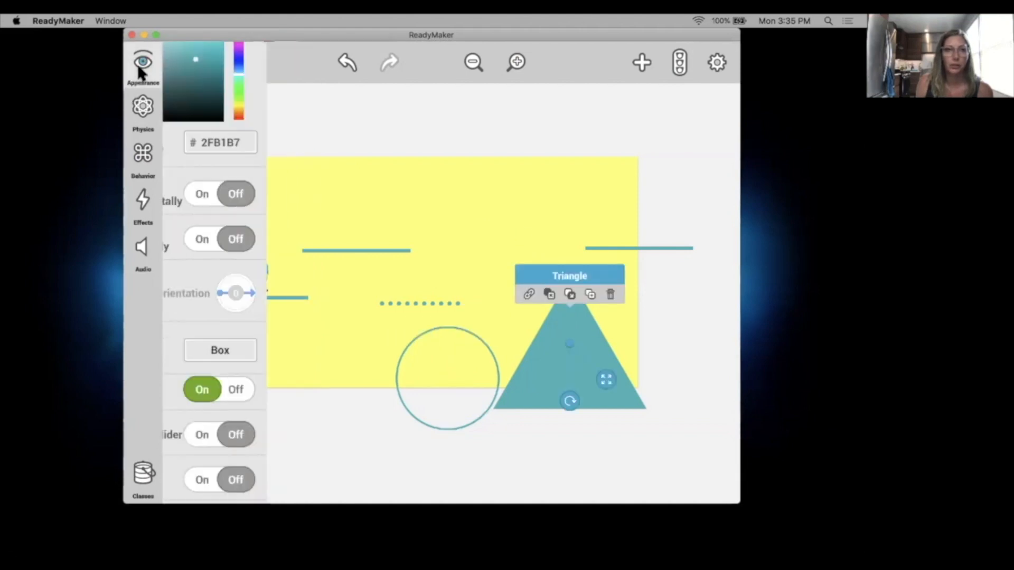
click(264, 351)
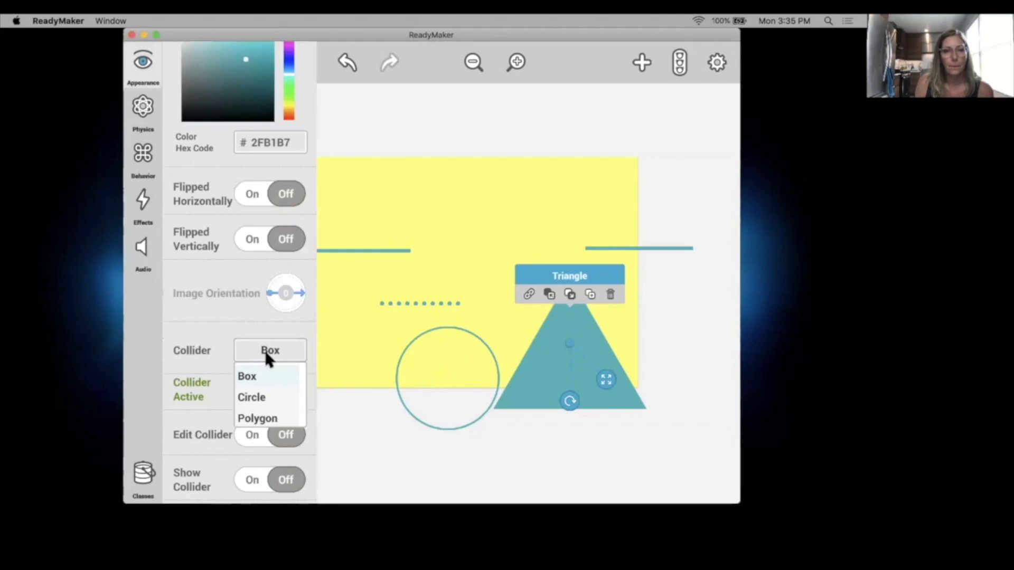
click(267, 414)
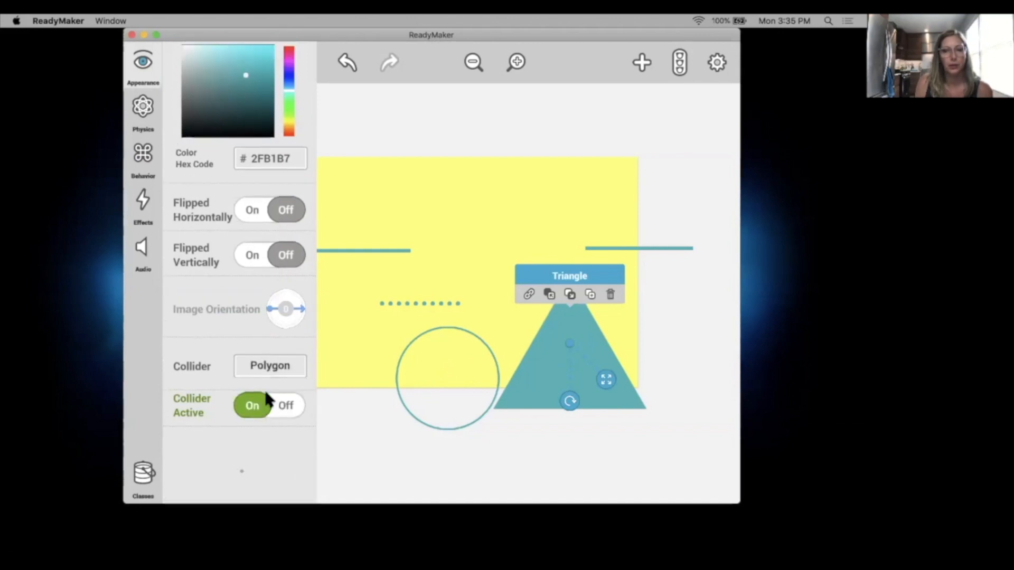
click(369, 124)
Step: Move Cupcake Carl higher and reposition the starting Line platform up and slightly left beneath him
click(386, 252)
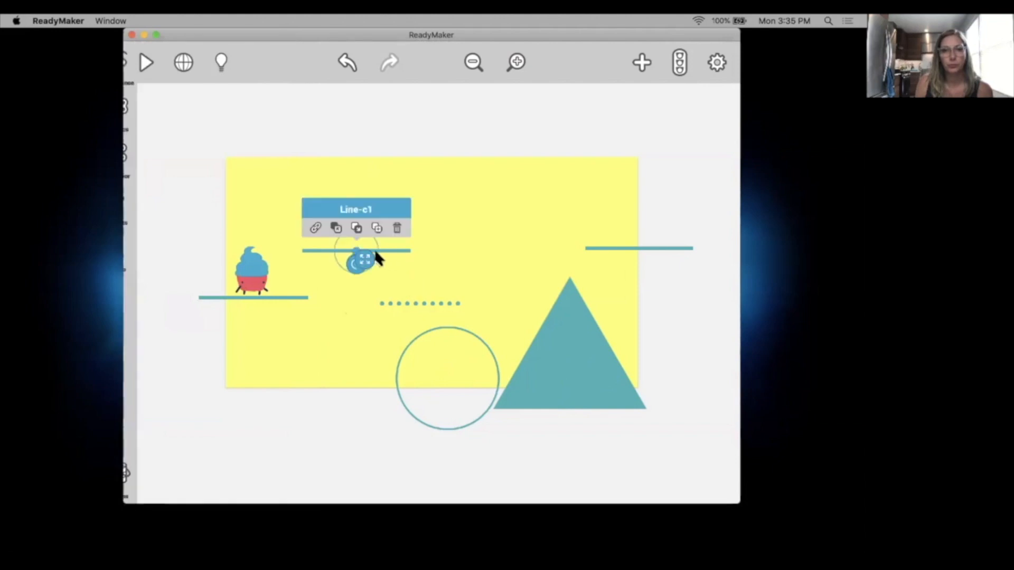
click(410, 305)
click(282, 290)
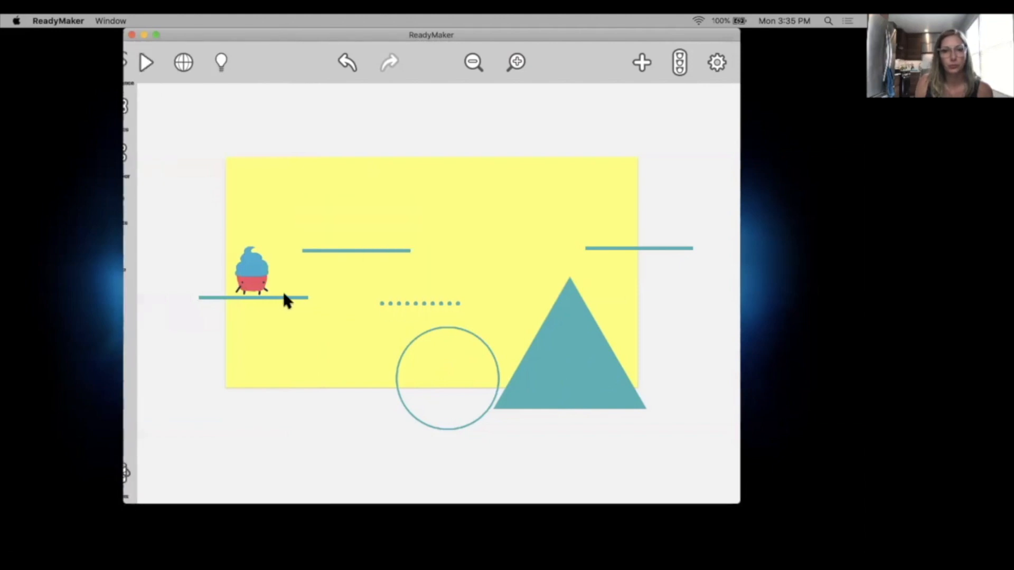
drag(254, 276, 255, 253)
click(255, 297)
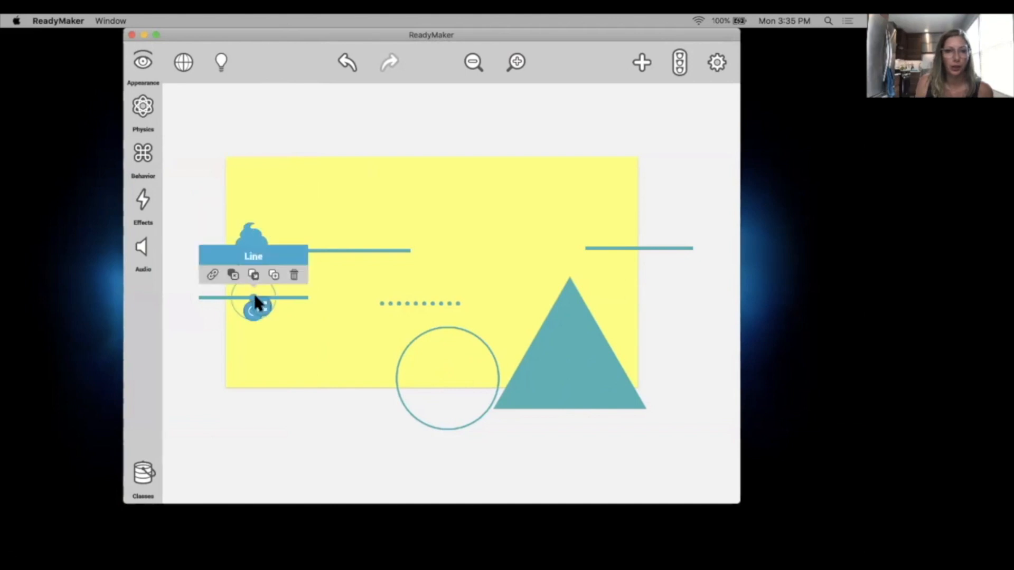
drag(243, 301, 230, 274)
Step: Resize the upper line platform, Line-c1, to a width and height of 1.5
click(423, 305)
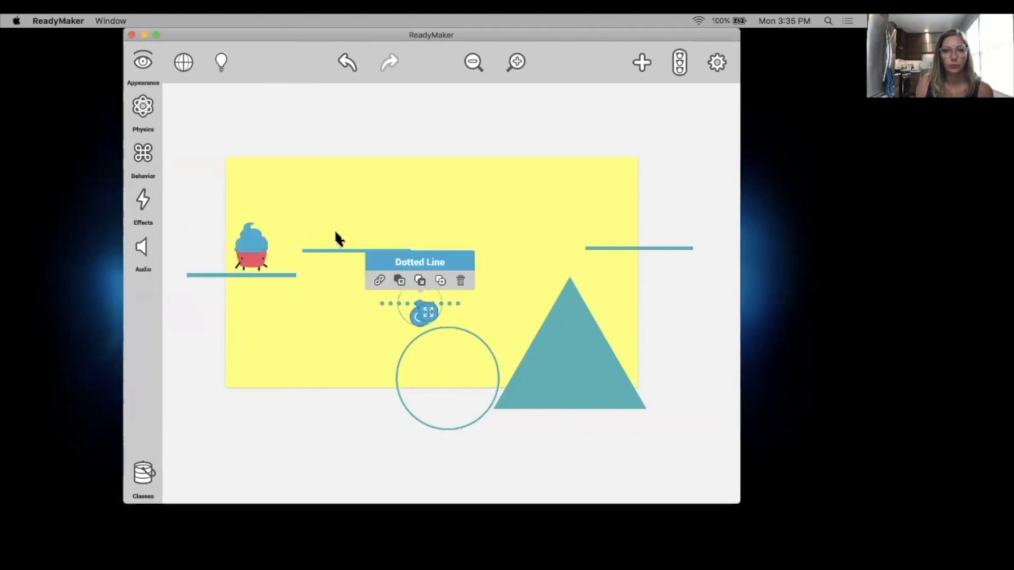
click(338, 253)
click(338, 251)
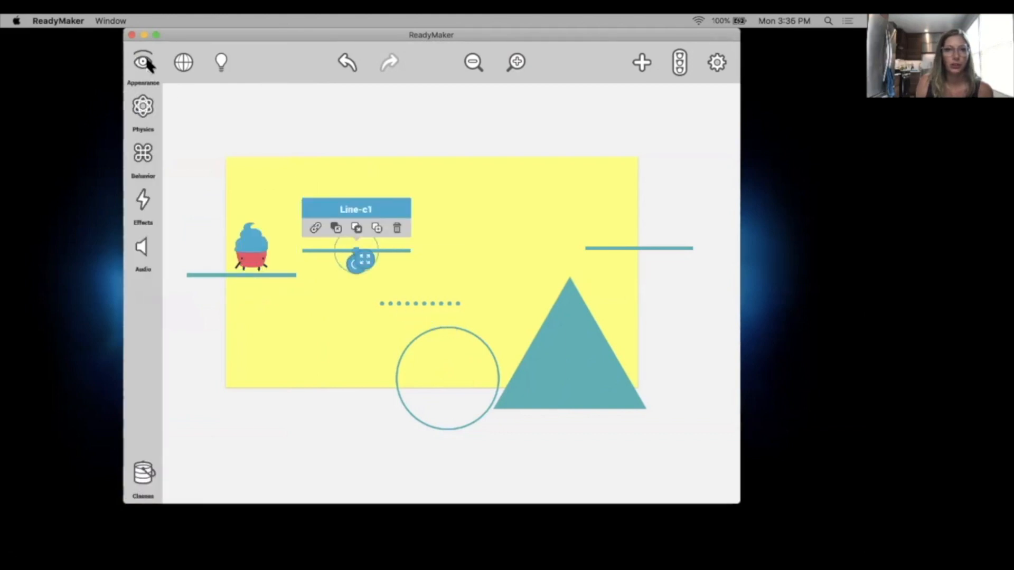
scroll(224, 227, up, 10)
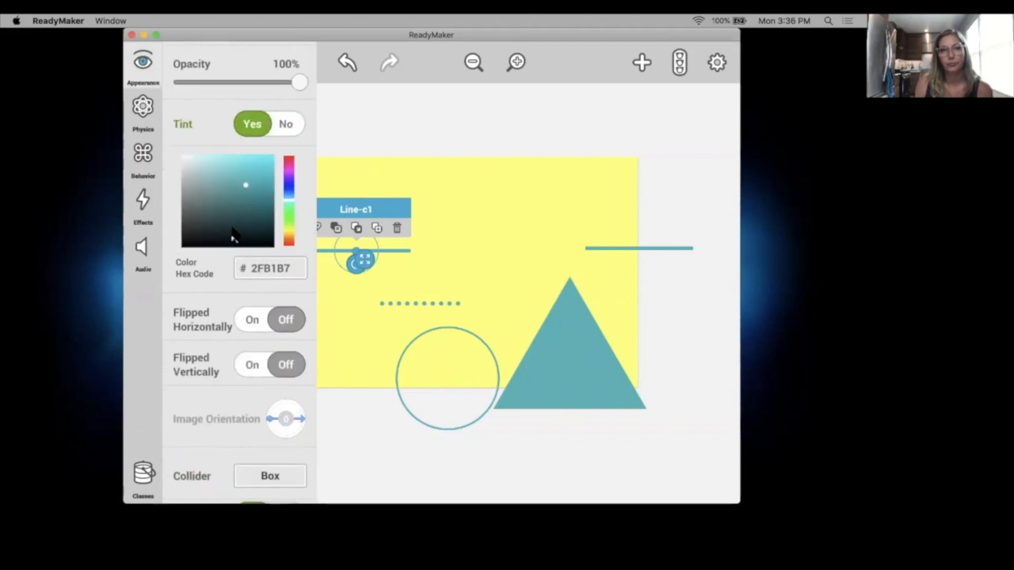
scroll(233, 222, up, 10)
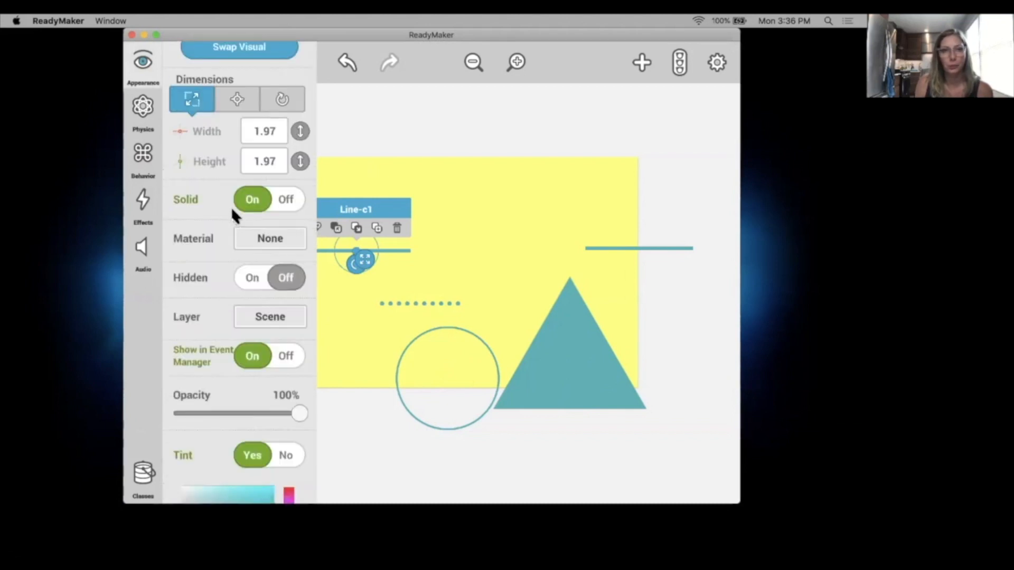
double_click(271, 271)
text(1.)
text(5)
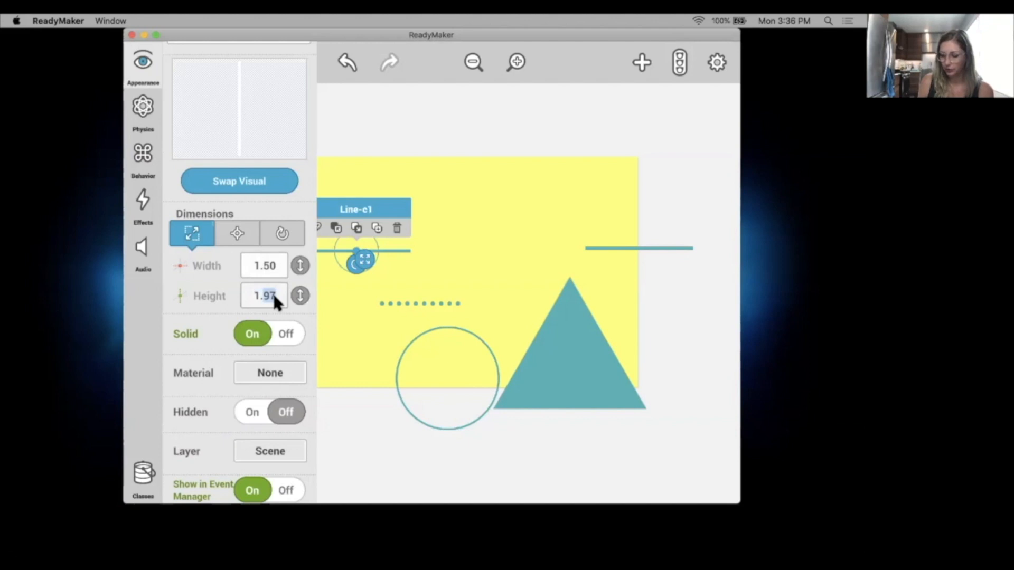
text(1)
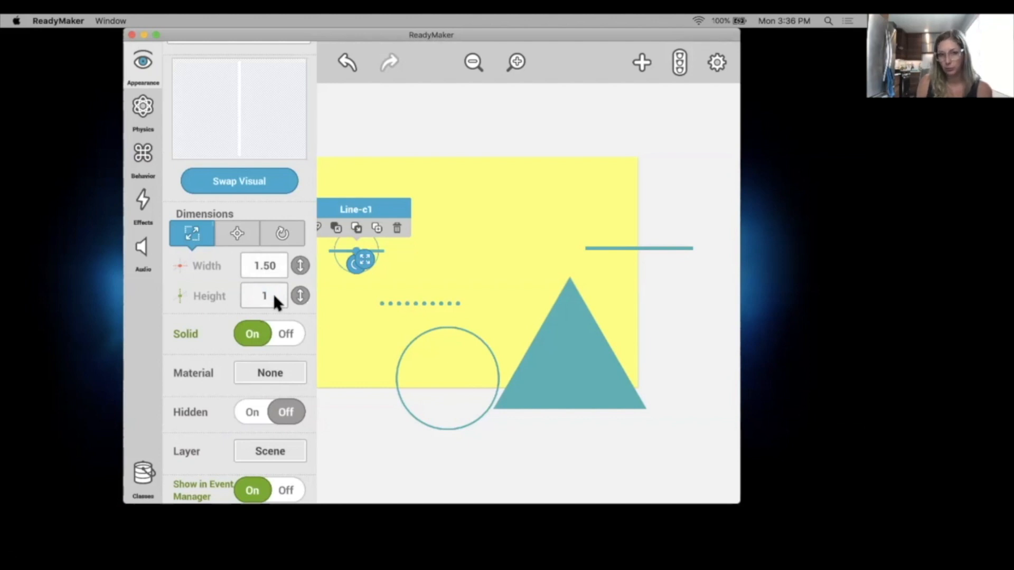
text(.5)
click(338, 307)
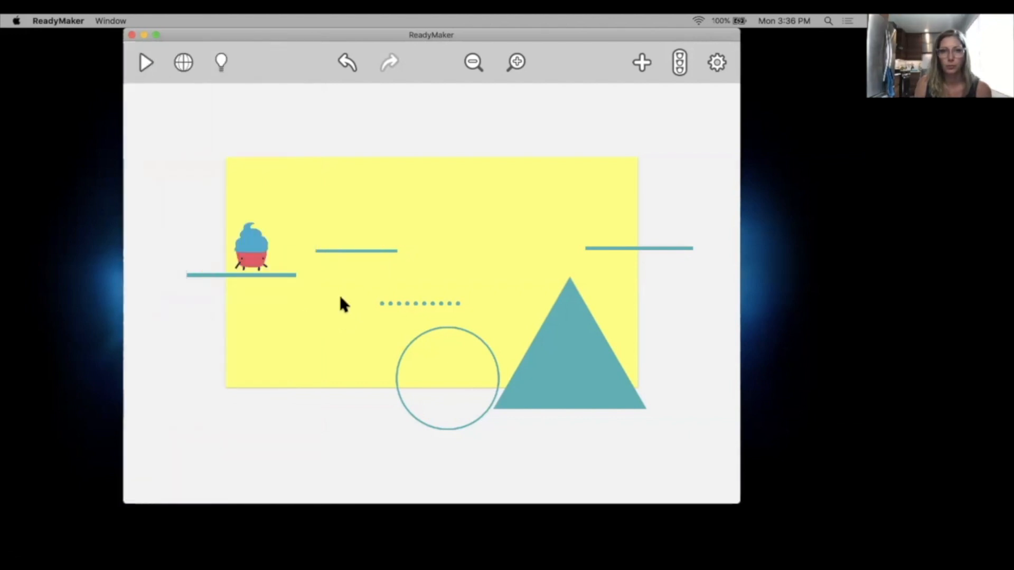
Step: Shift Line-c1 slightly up and left, and move the Dotted Line a little up and left to suit it
click(346, 251)
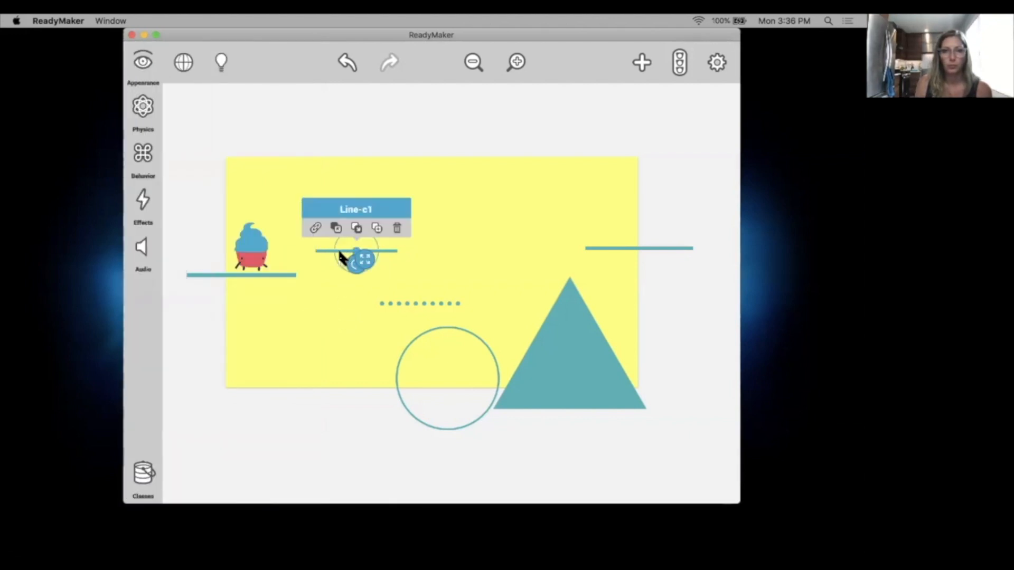
mouse_move(346, 252)
mouse_down()
mouse_move(336, 254)
mouse_move(335, 239)
mouse_up()
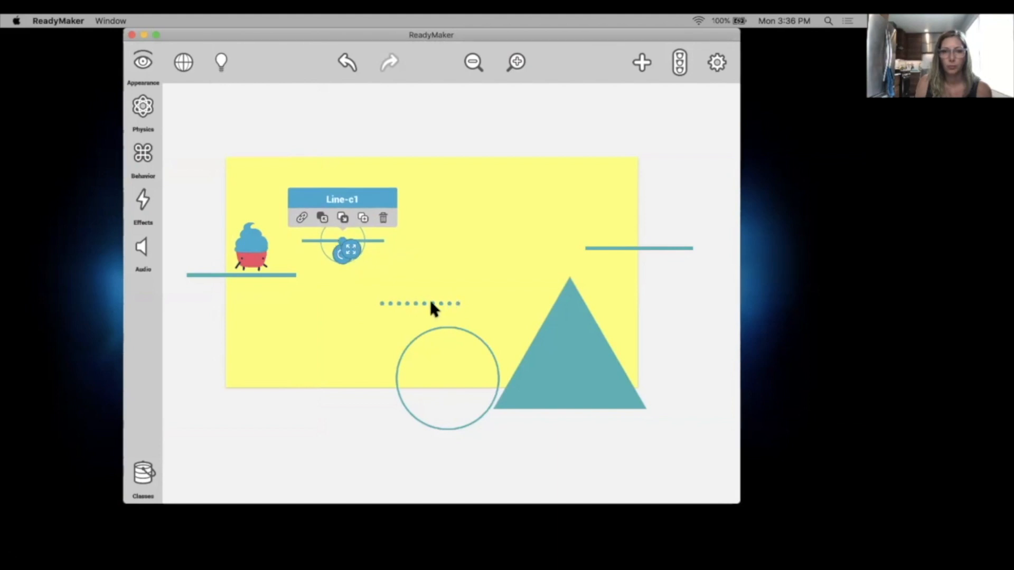
click(417, 305)
drag(398, 296, 394, 293)
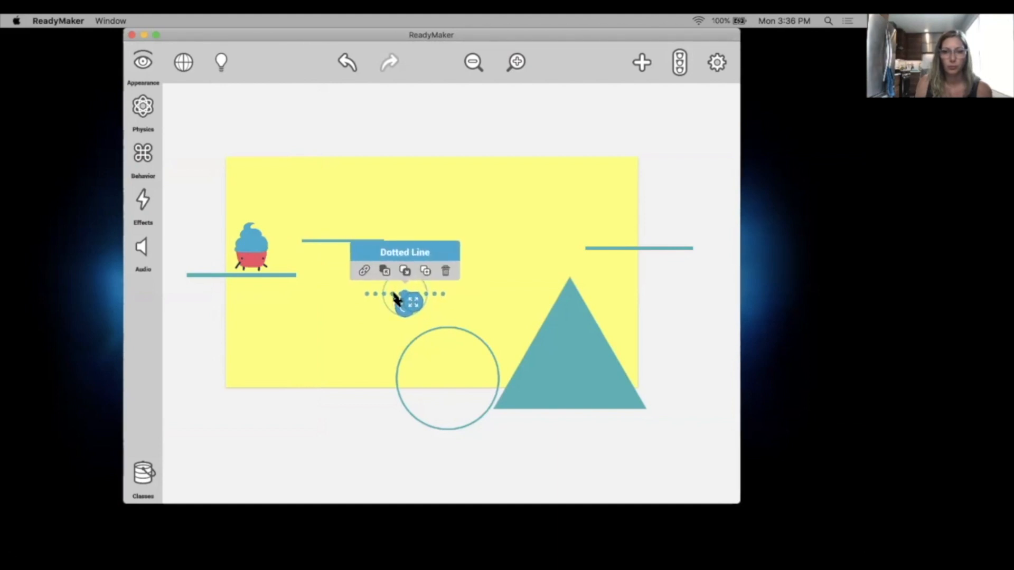
click(488, 189)
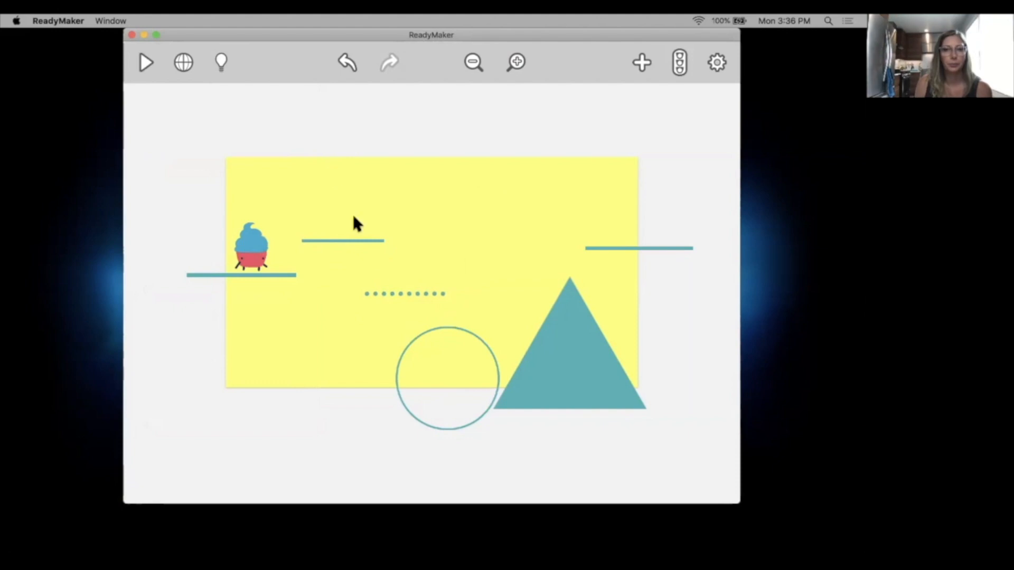
click(391, 293)
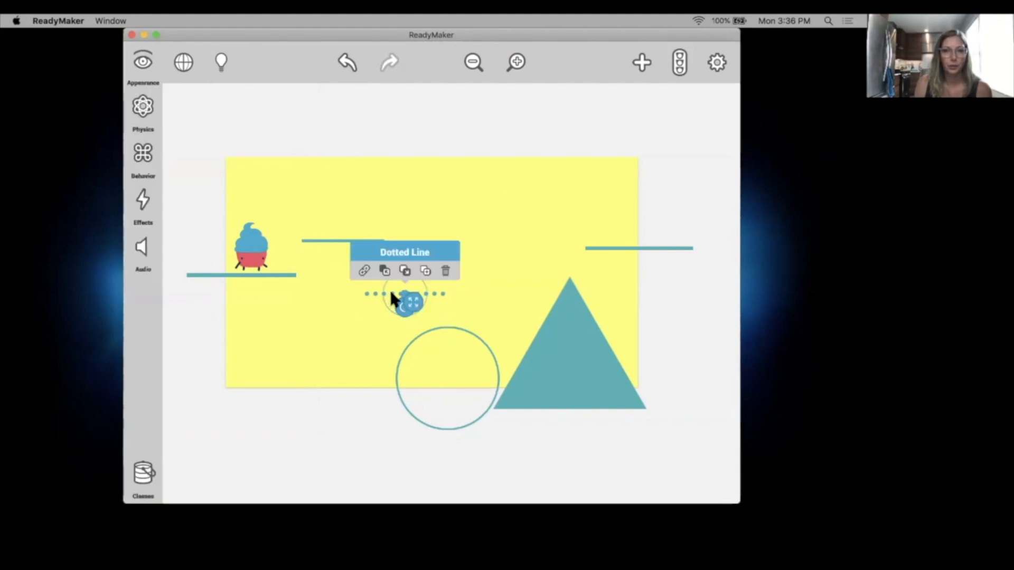
drag(389, 299, 383, 302)
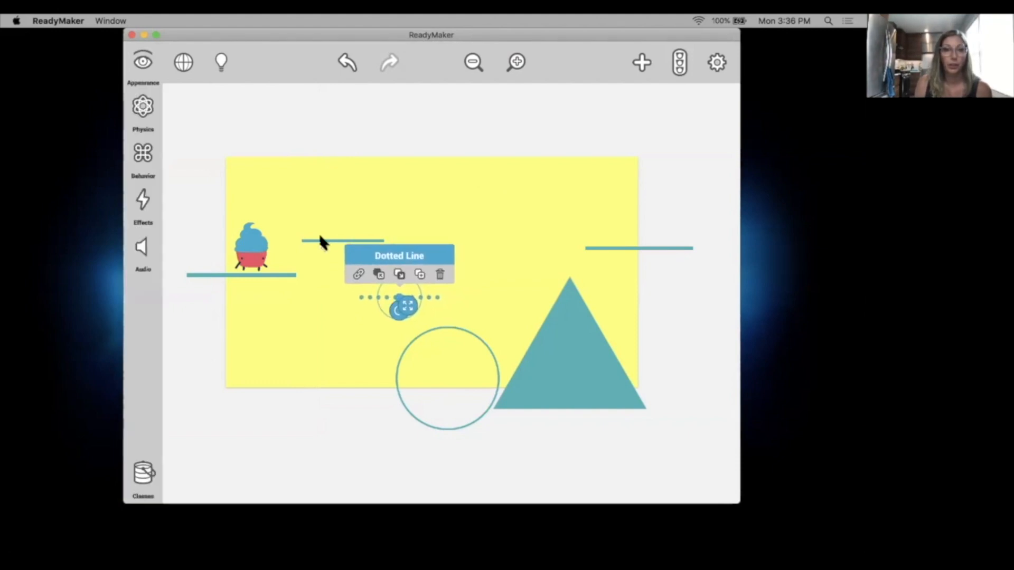
click(236, 150)
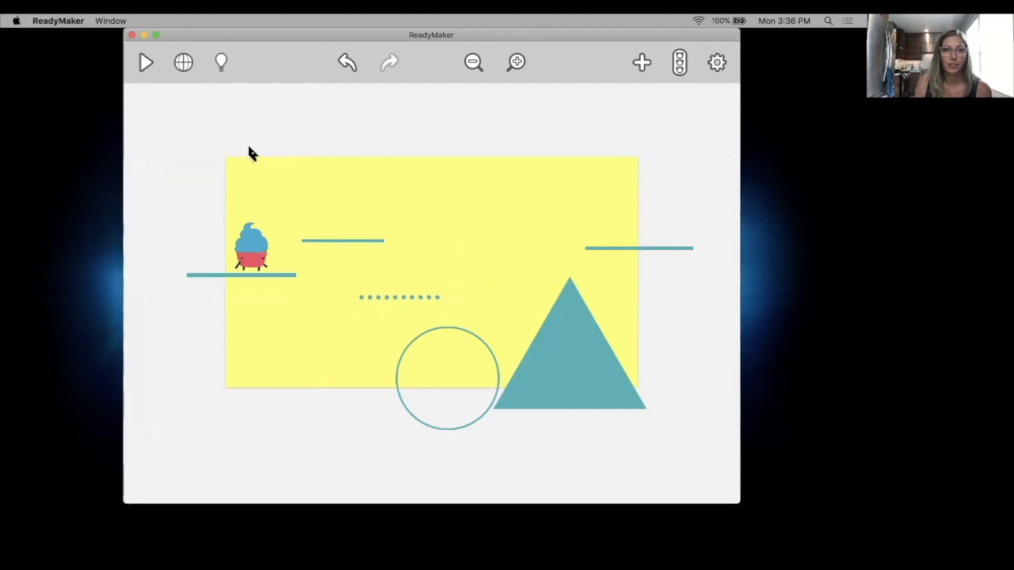
Step: Run the game and move Cupcake Carl from the starting platform via the Dotted Line onto the Outlined Circle
click(144, 62)
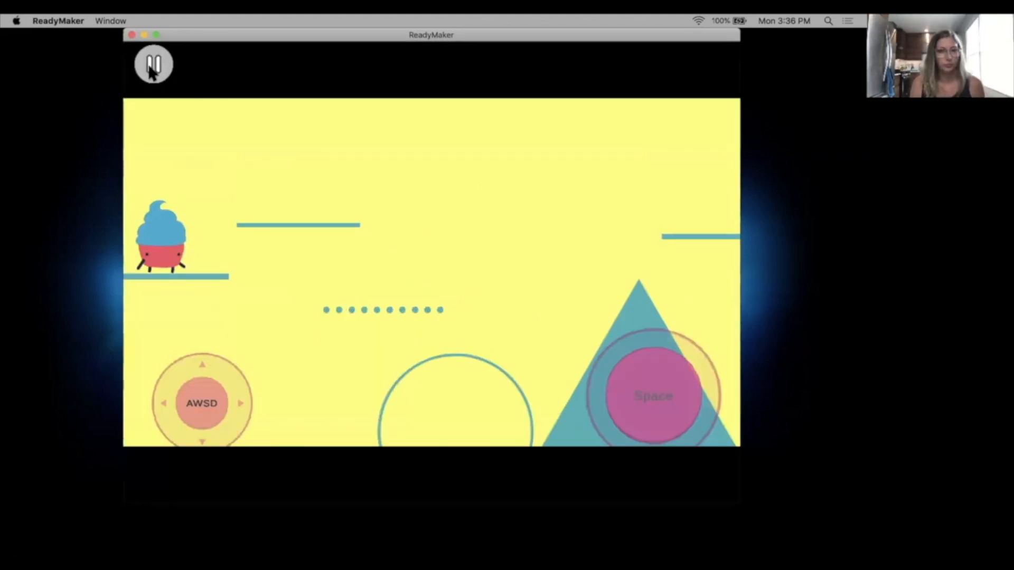
key(space)
key(d)
key(space)
key(d)
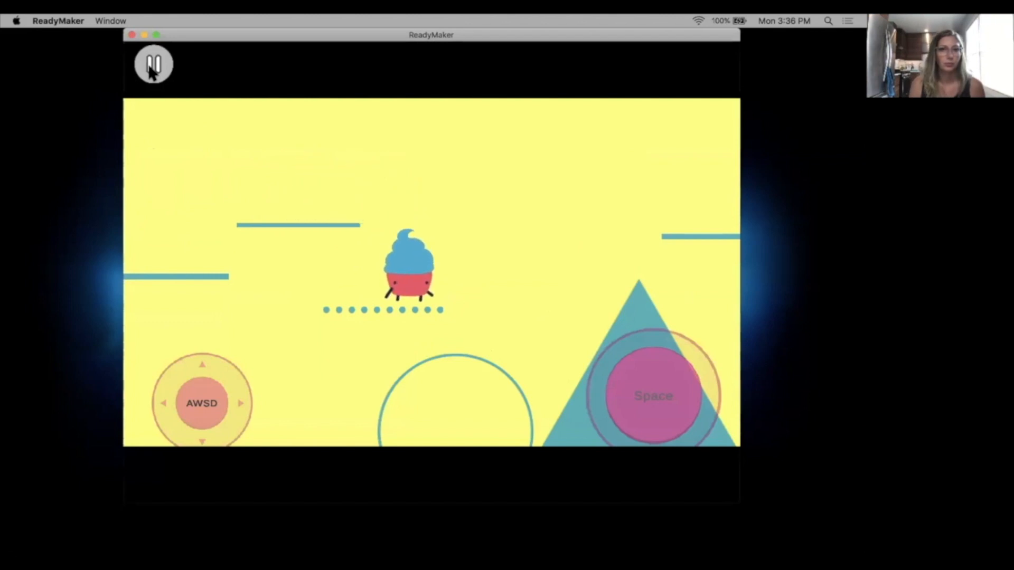
key(a)
key(d)
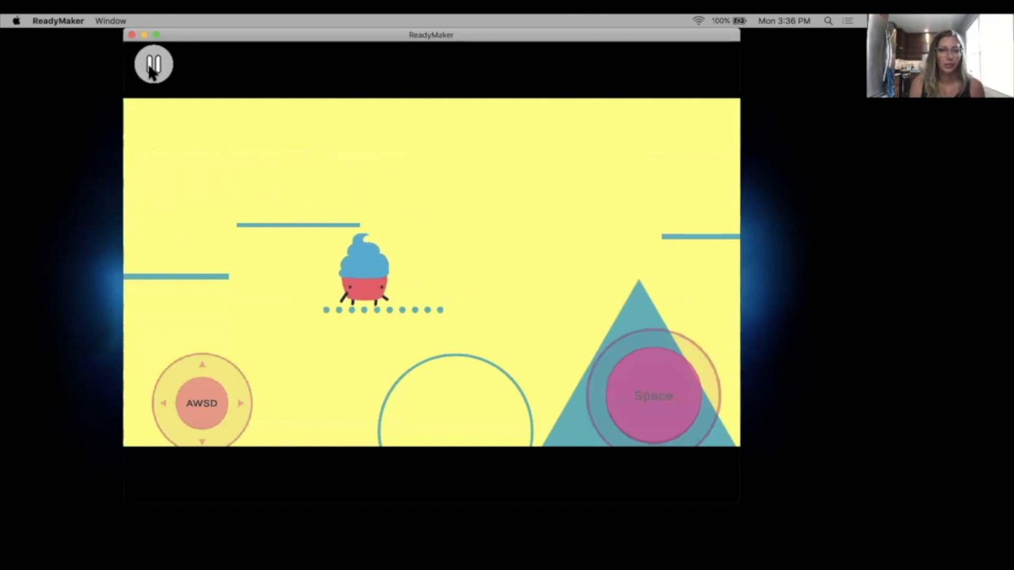
key(a)
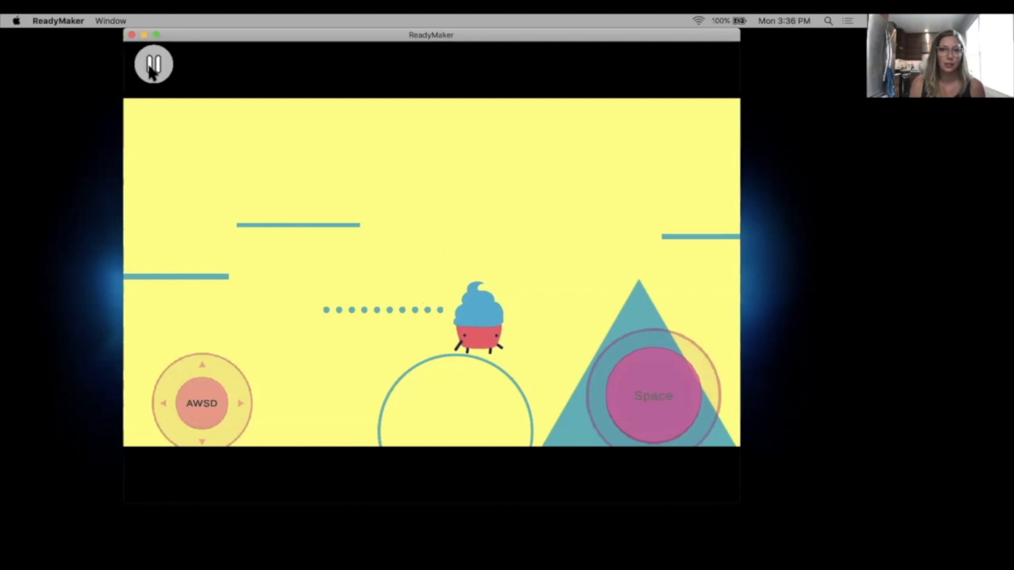
Step: Jump Cupcake Carl from the Outlined Circle onto the Triangle's peak and test shifting him sideways there
key(d)
key(space)
key(space)
key(d)
key(space)
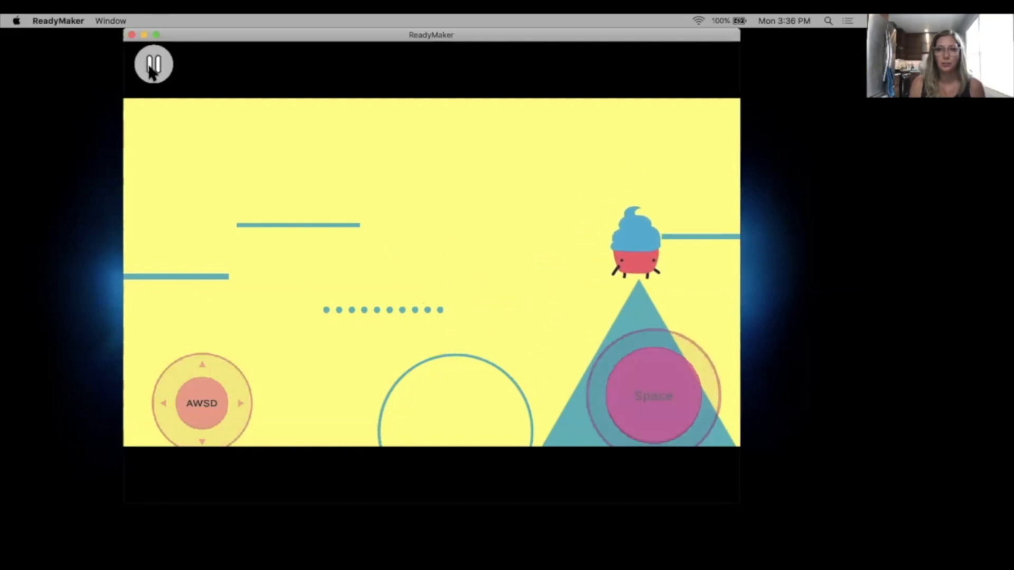
key(a)
key(d)
key(a)
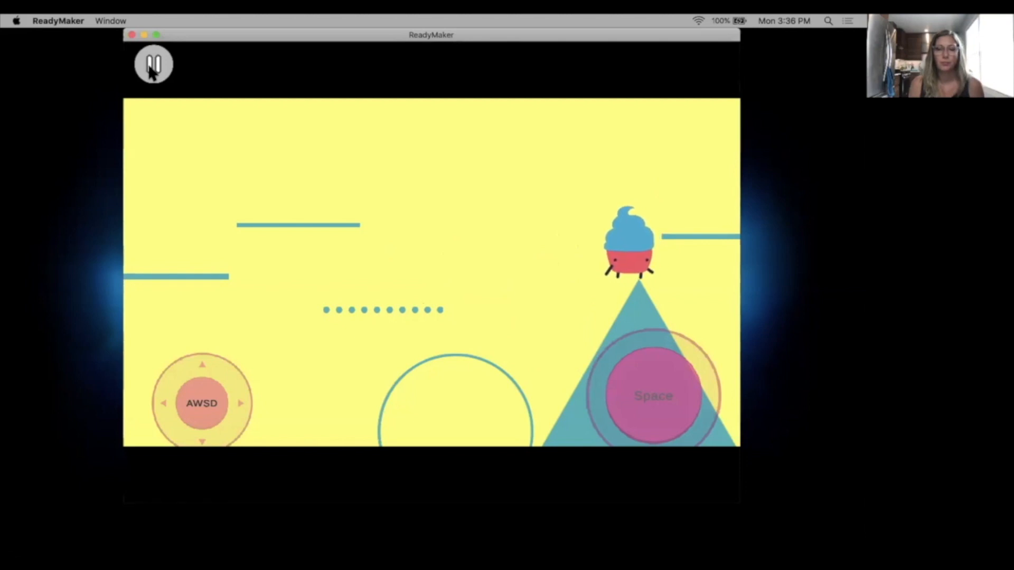
Step: Playtest jumping Cupcake Carl from the Triangle's peak back onto the Dotted Line
key(a)
key(space)
key(d)
key(a)
key(space)
key(space)
key(a)
key(space)
key(d)
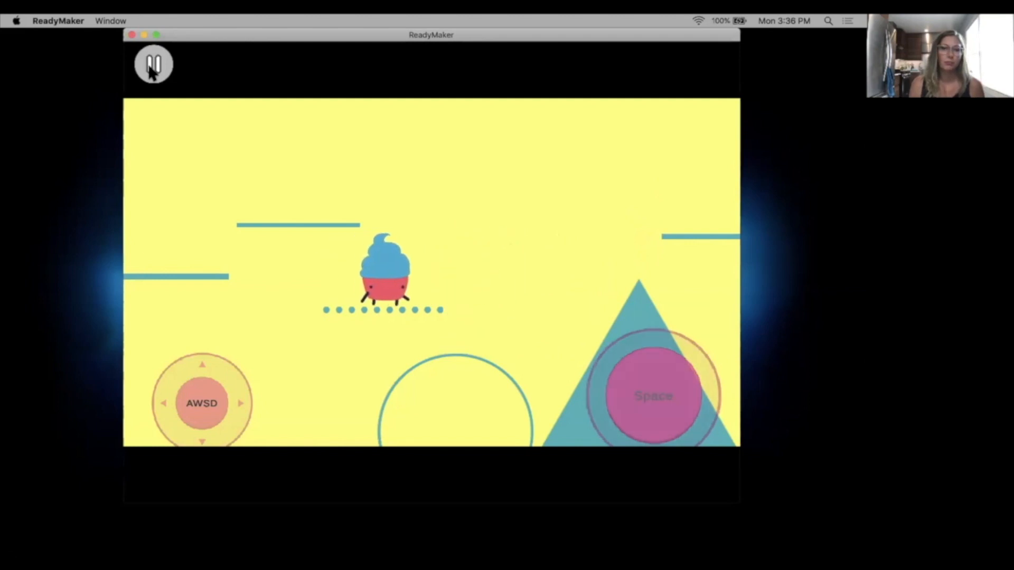
key(space)
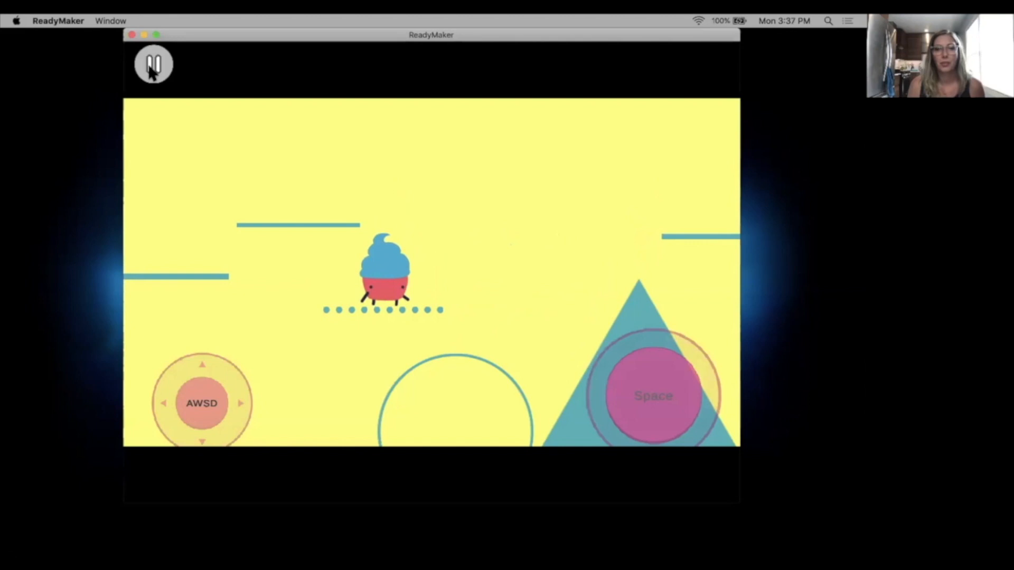
Step: Stop the playtest and save a game cover framed to show Cupcake Carl, both upper lines, the Dotted Line and the circle's top
click(153, 66)
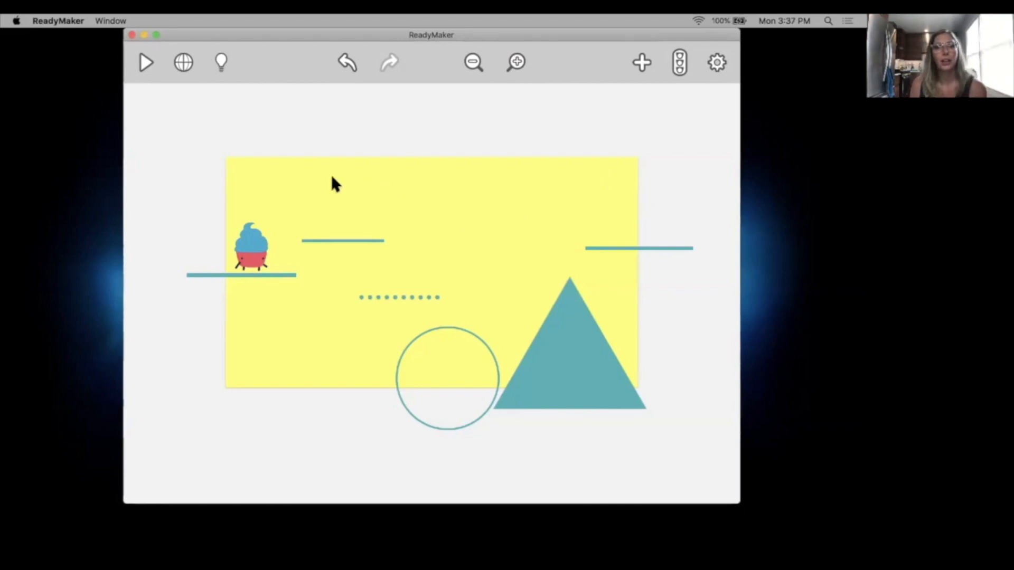
click(717, 64)
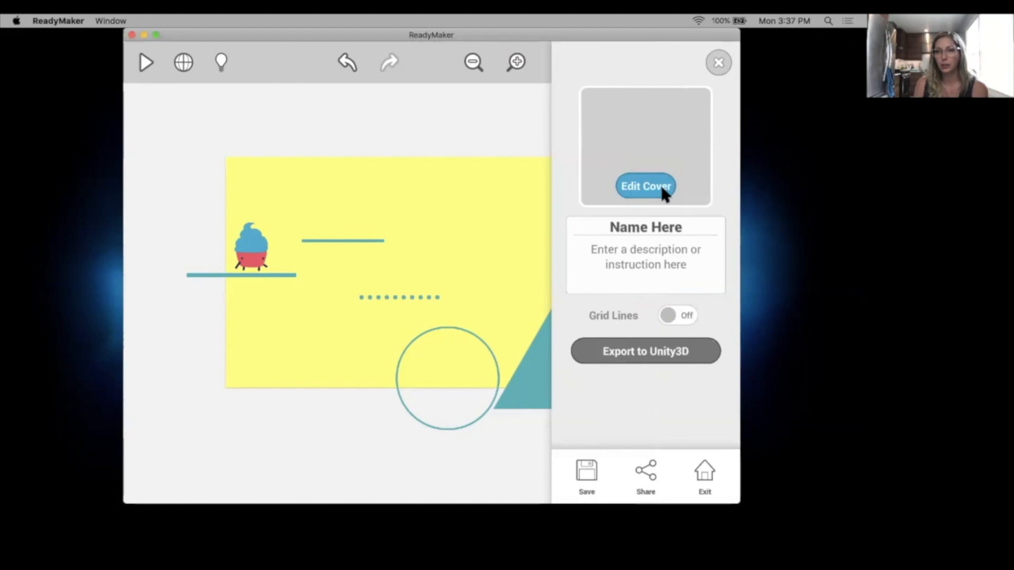
click(644, 194)
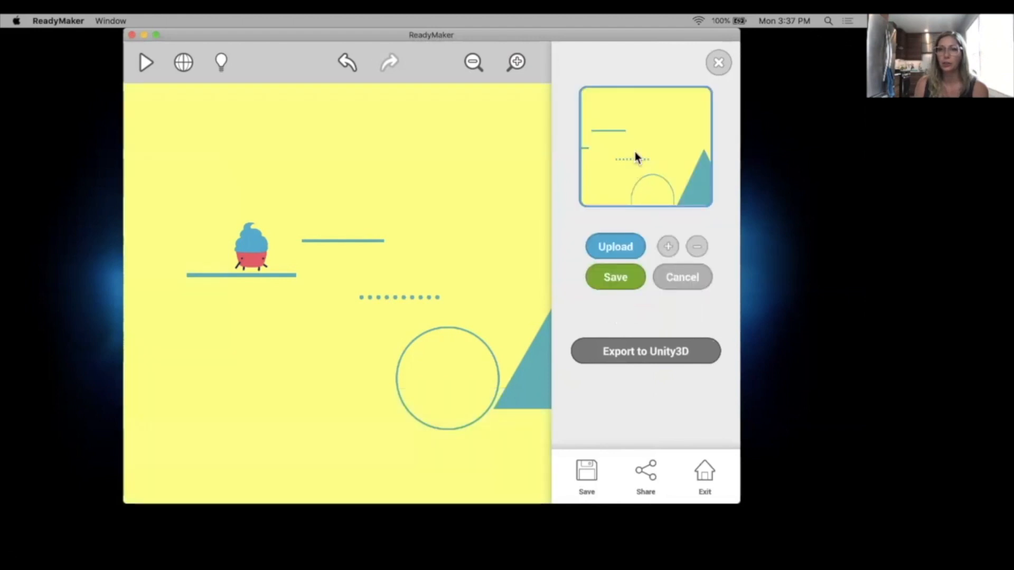
drag(650, 153, 736, 153)
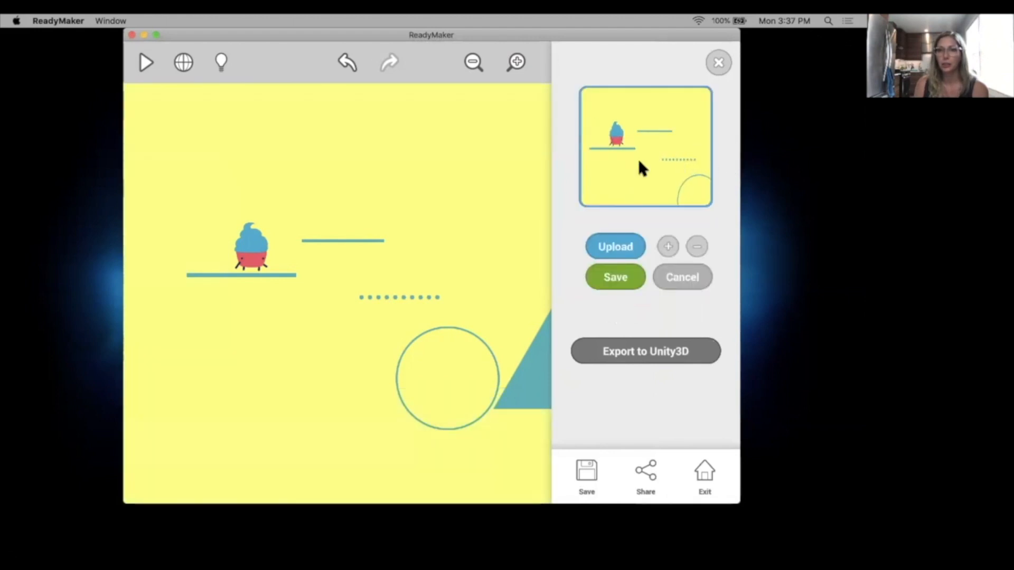
drag(642, 168, 636, 174)
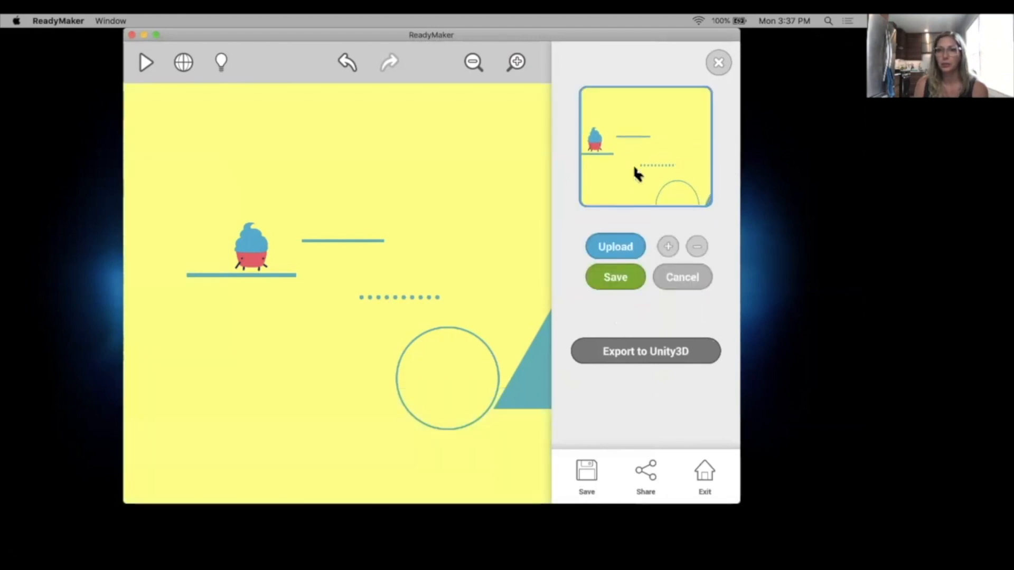
click(608, 278)
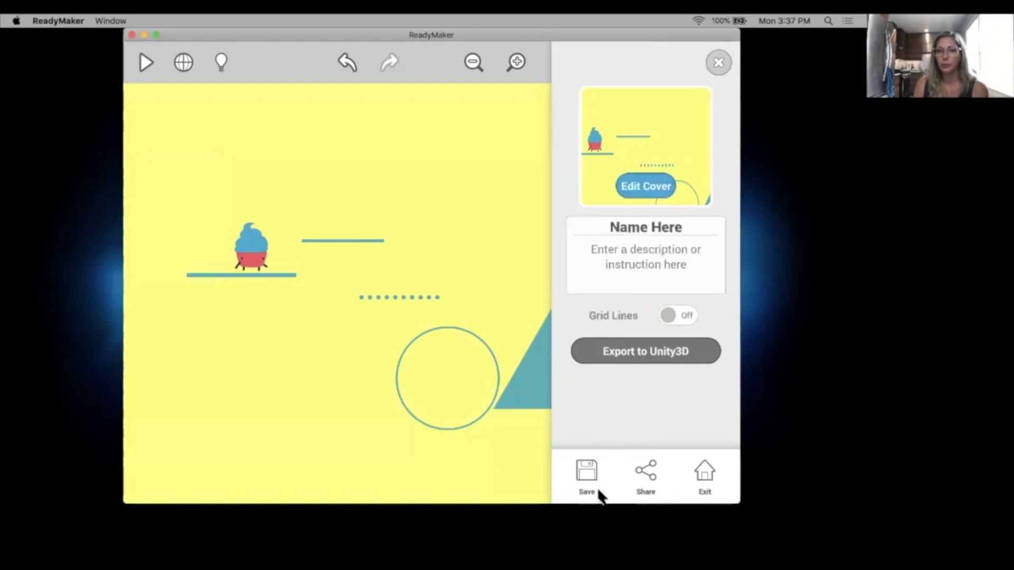
Step: Name the game "Level 1" and save it
click(649, 231)
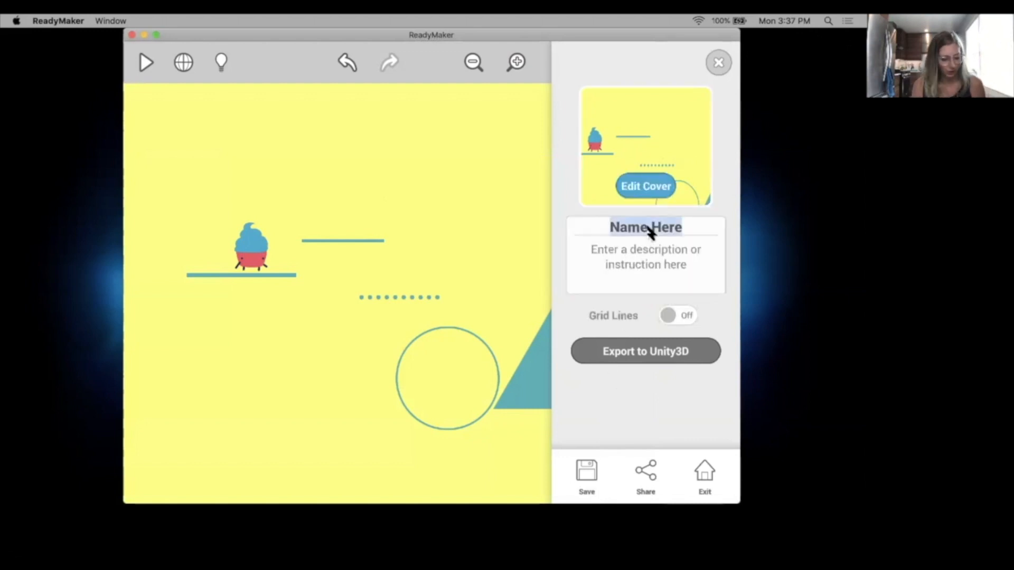
key(BackSpace)
text(Level 1)
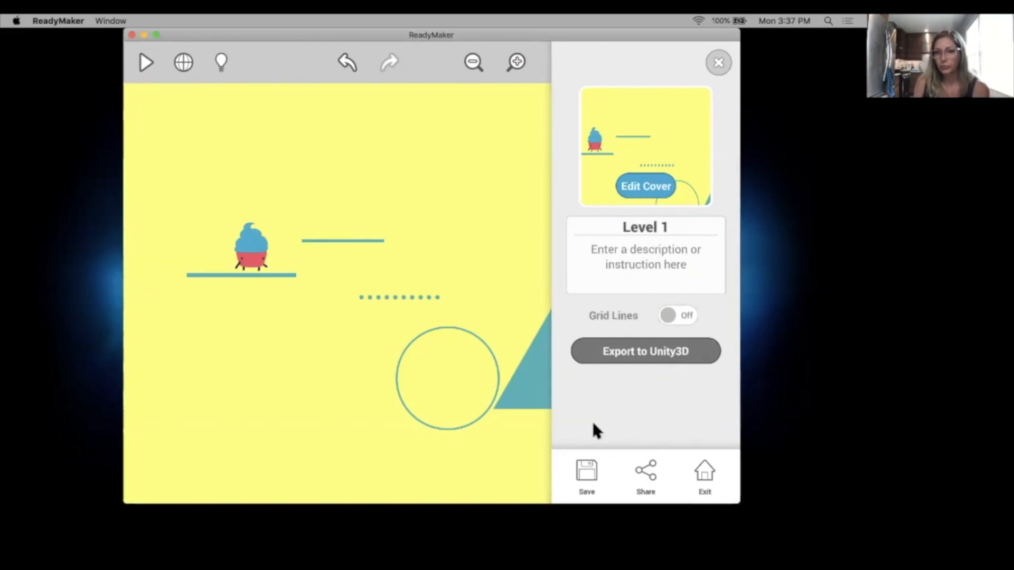
click(591, 472)
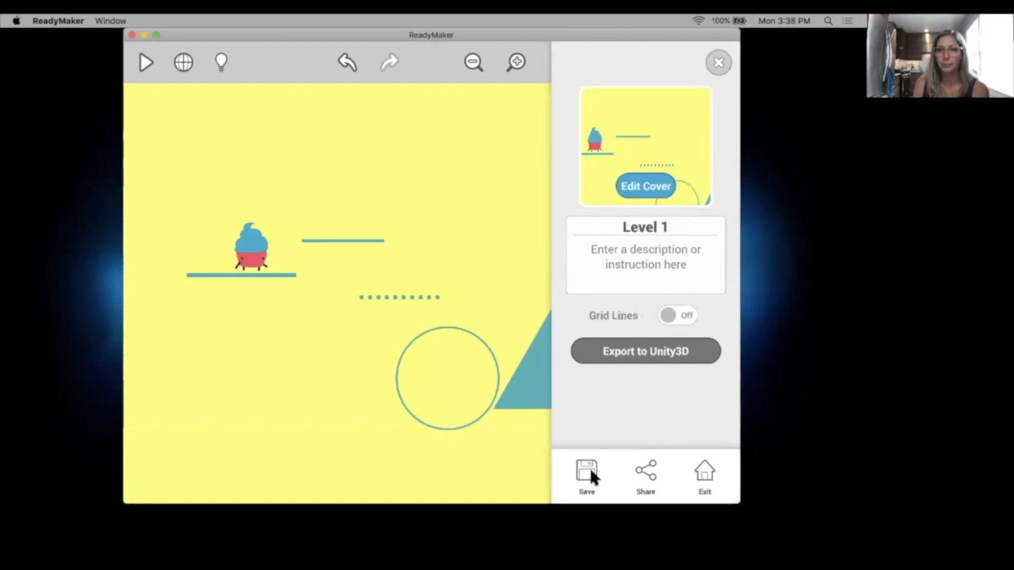